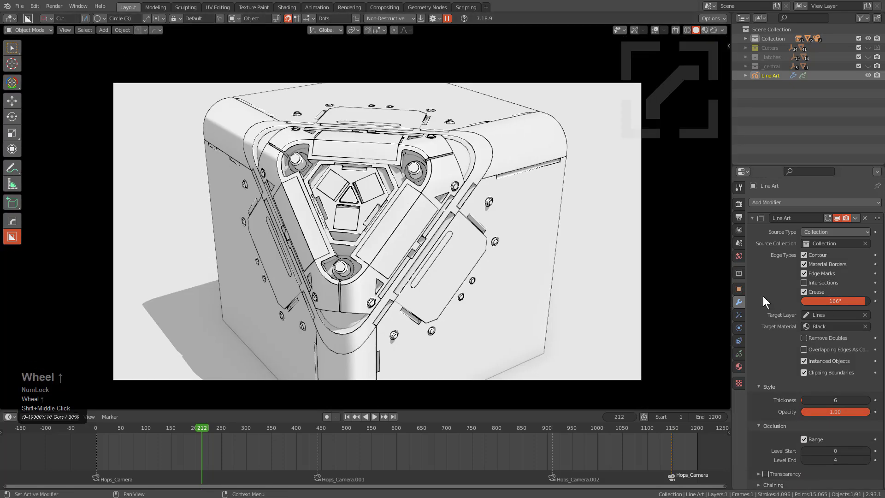
Set the Line Art modifier's crease threshold to 165° and collapse its occlusion settings
scroll(762, 296, "down", 2)
left_click(809, 447)
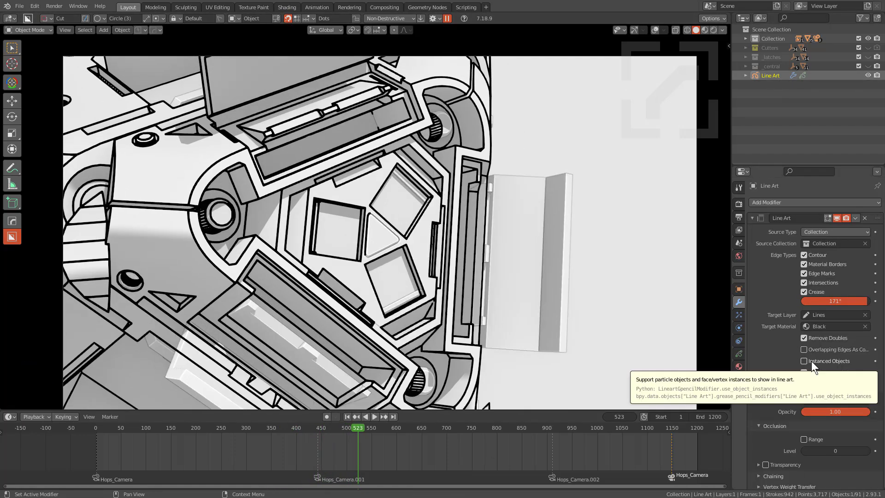
scroll(811, 361, "down", 2)
left_click(775, 410)
left_click_drag(848, 301, 869, 301)
left_click(221, 205)
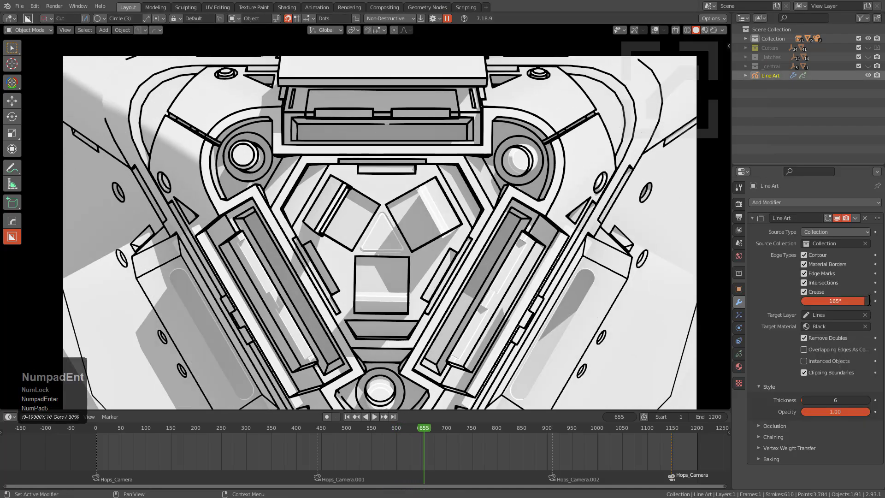
Show the viewport overlays and isolate the _central collection with the Line Art object hidden
scroll(595, 308, "down", 1)
middle_click_drag(595, 309, 553, 258)
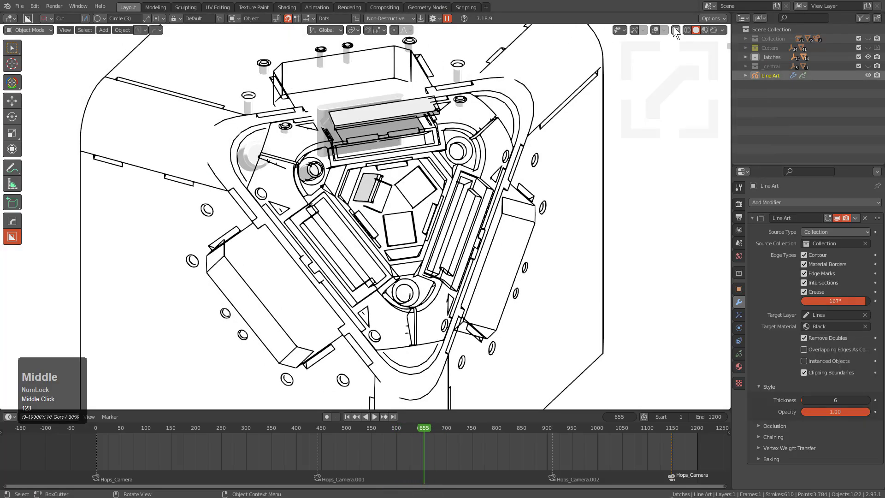
left_click(654, 30)
left_click(722, 30)
middle_click_drag(567, 176, 475, 169)
left_click(868, 57)
left_click(868, 38)
left_click(867, 75)
left_click(372, 255)
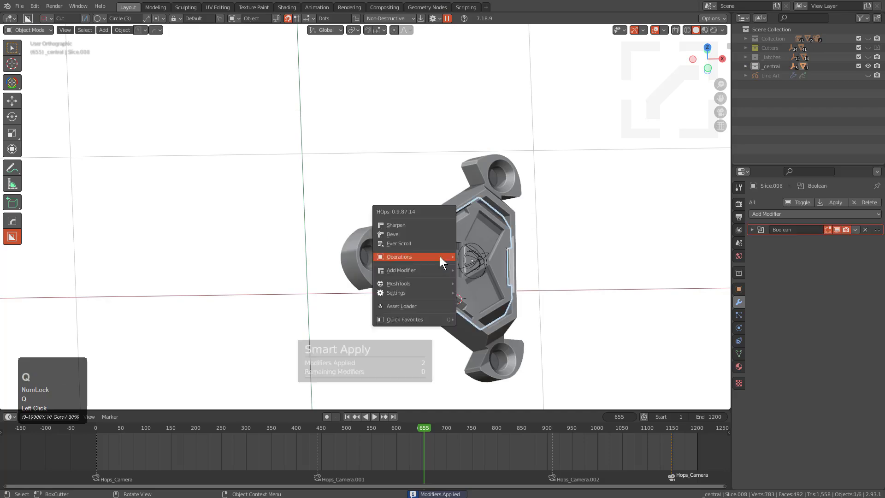
Play the animation through the scene camera, select the Line Art object and stop playback
key("KP_0")
left_click(581, 194)
key("space")
scroll(622, 252, "up", 2)
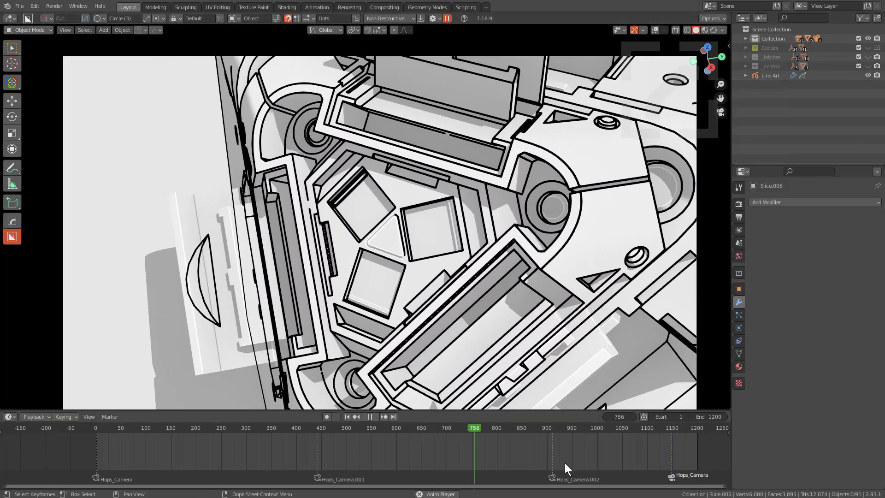
key("shift+space")
left_click(422, 225)
left_click(770, 75)
key("shift+space")
key("shift+space")
key("alt+a")
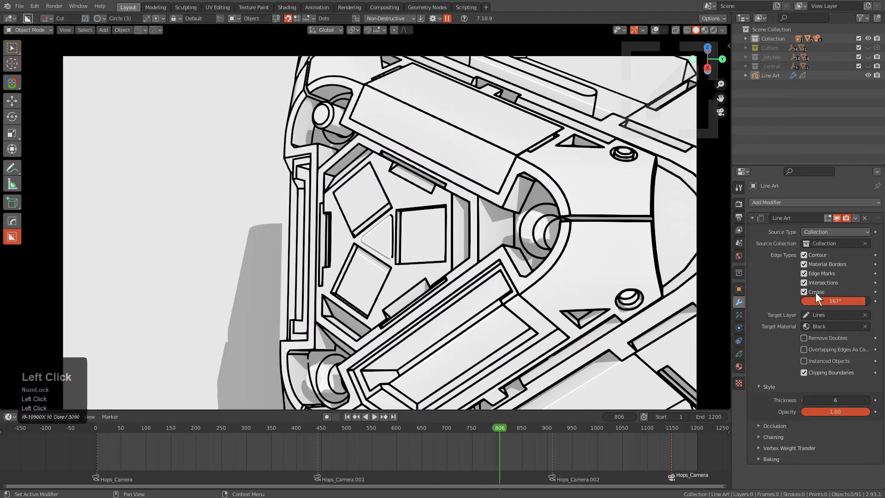
Adjust the Line Art modifier's occlusion range and check the object's In Front display option
left_click(774, 426)
left_click(803, 438)
left_click(867, 461)
left_click(866, 460)
left_click(804, 460)
scroll(645, 323, "down", 1)
left_click(738, 288)
left_click(803, 484)
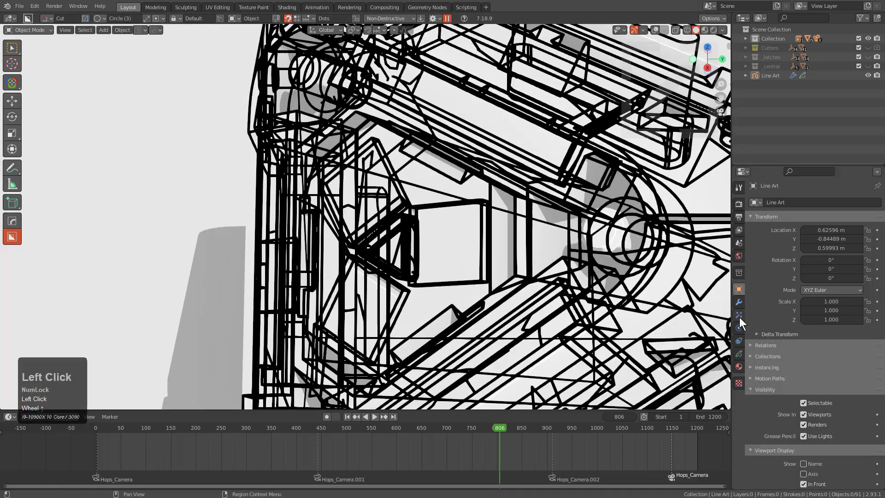
Toggle Remove Doubles in the Line Art modifier and play the animation from the first frame
left_click(738, 302)
left_click(821, 336)
left_click(803, 425)
left_click(803, 425)
left_click(803, 268)
scroll(489, 247, "down", 3)
key("shift+Left")
key("shift+space")
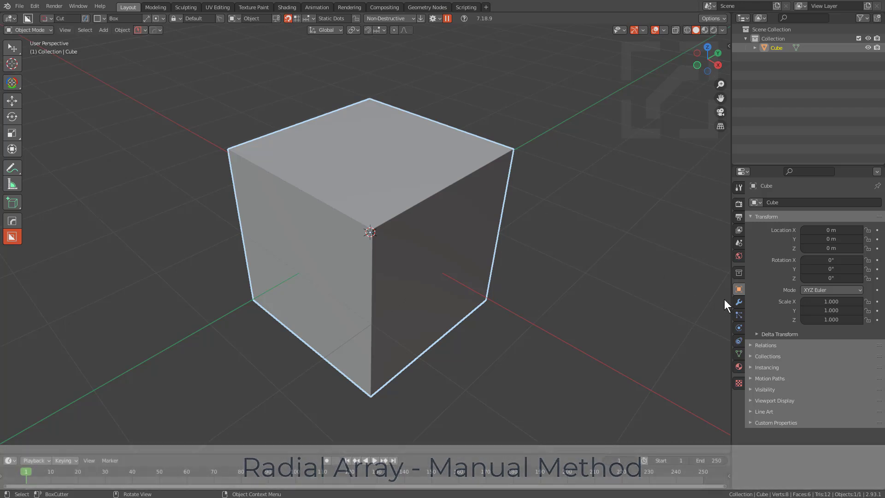
Add a Displace modifier to the cube with direction X, Local space and a strength of -15
left_click(739, 302)
left_click(775, 205)
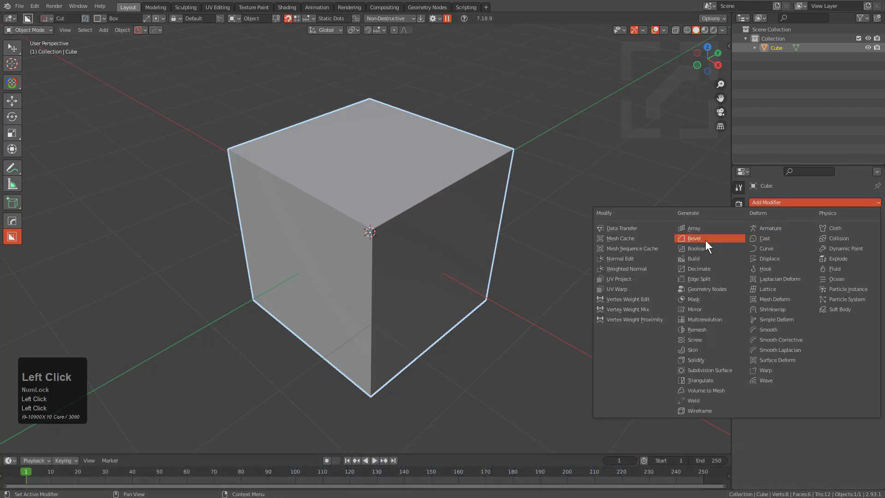
left_click(766, 259)
left_click(837, 272)
left_click(833, 282)
left_click_drag(835, 298, 756, 299)
scroll(144, 146, "down", 2)
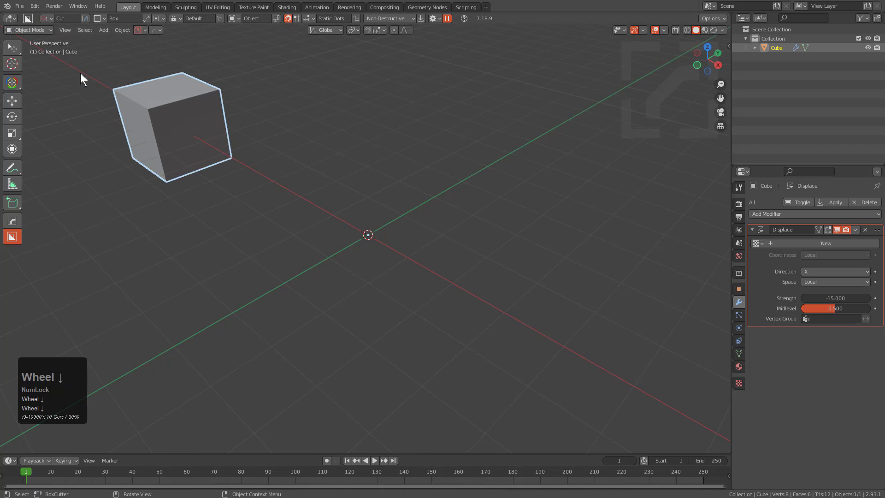
Add a sphere-shaped empty at the world origin
key("shift+a")
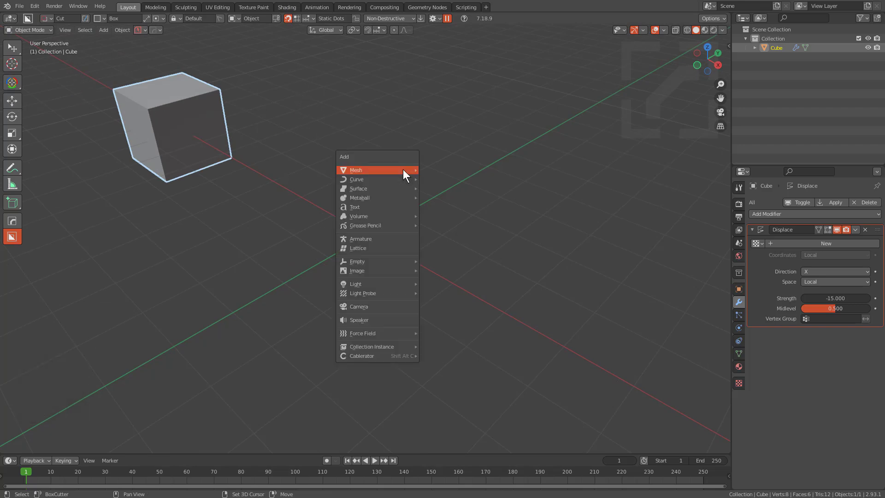
left_click(410, 261)
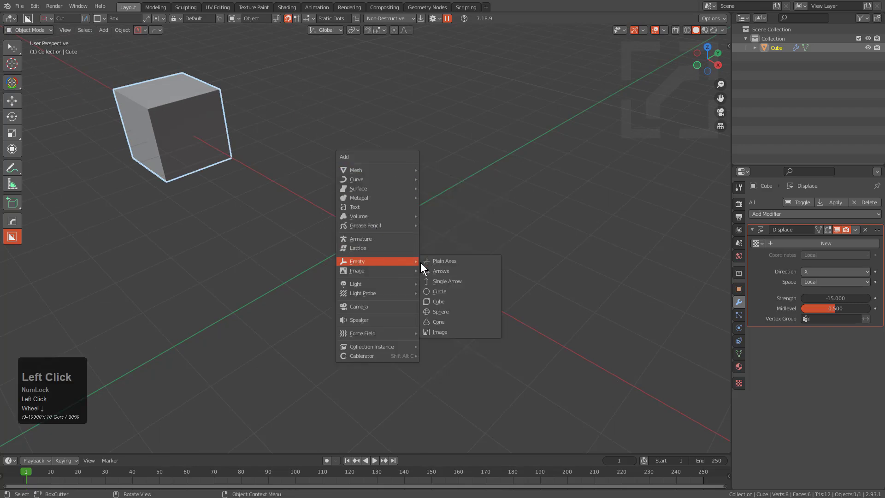
left_click(445, 311)
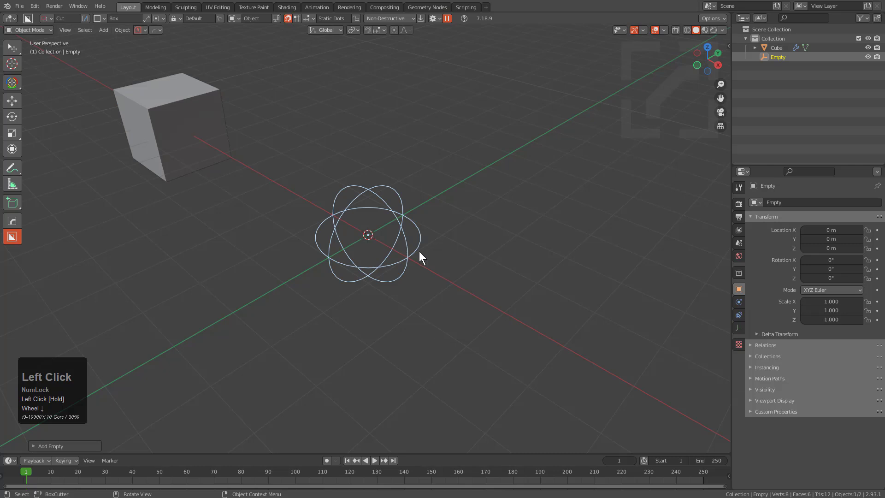
Add an Array modifier to the cube, disable Relative Offset and enable Object Offset using the Empty
left_click(186, 108)
left_click(775, 213)
left_click(706, 239)
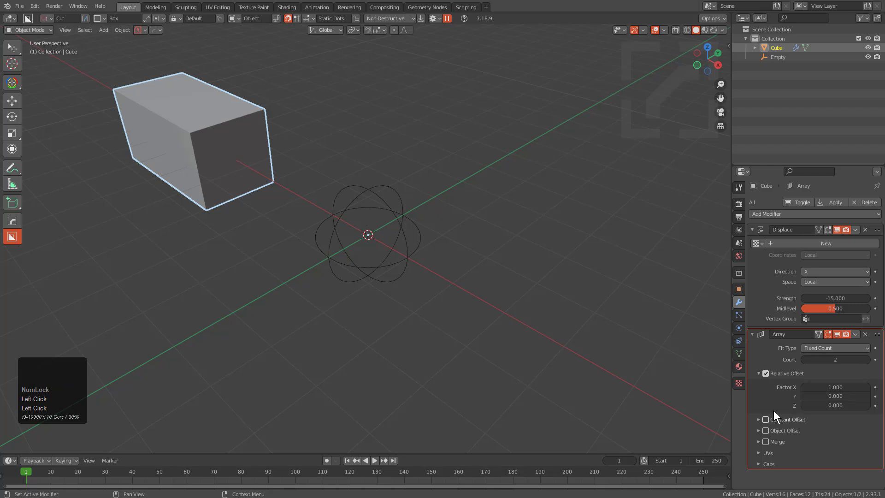
left_click(765, 374)
left_click(761, 431)
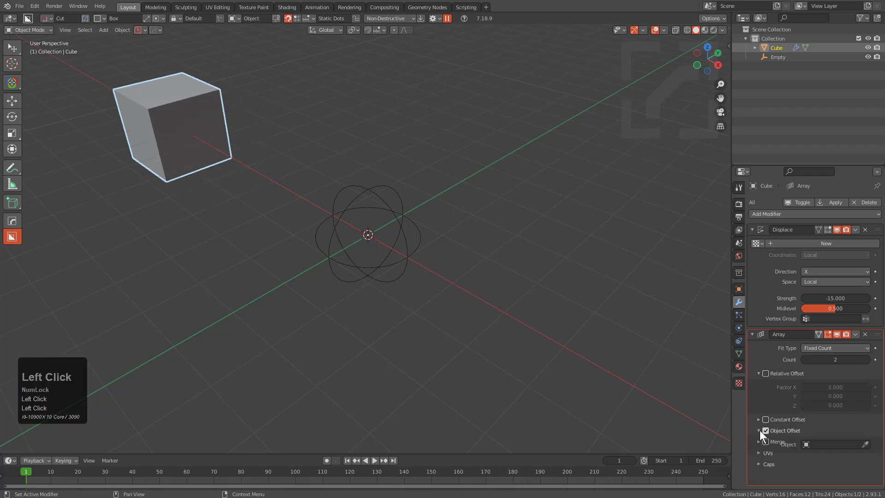
left_click(860, 444)
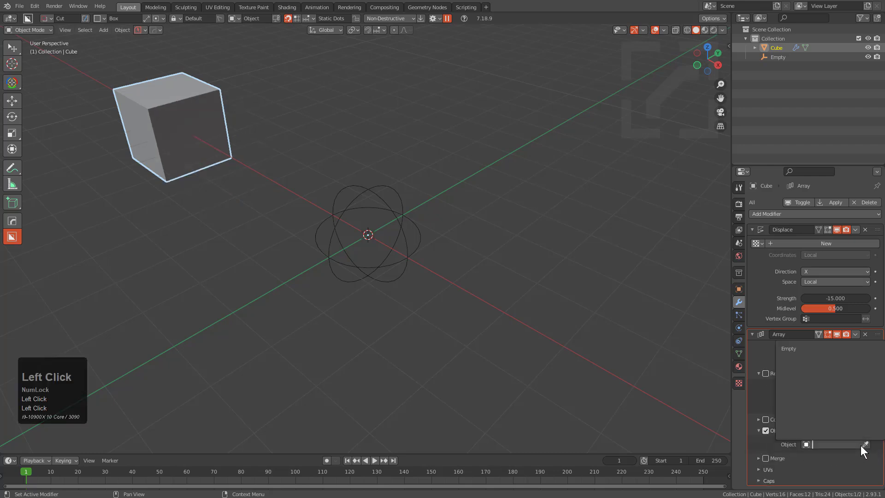
left_click(788, 348)
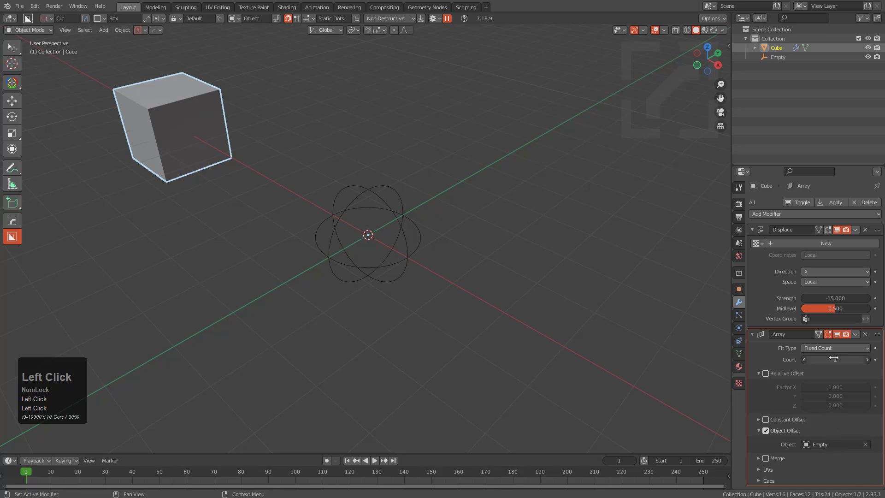
Copy the data path of the Array modifier's Count property
right_click(833, 358)
left_click(806, 435)
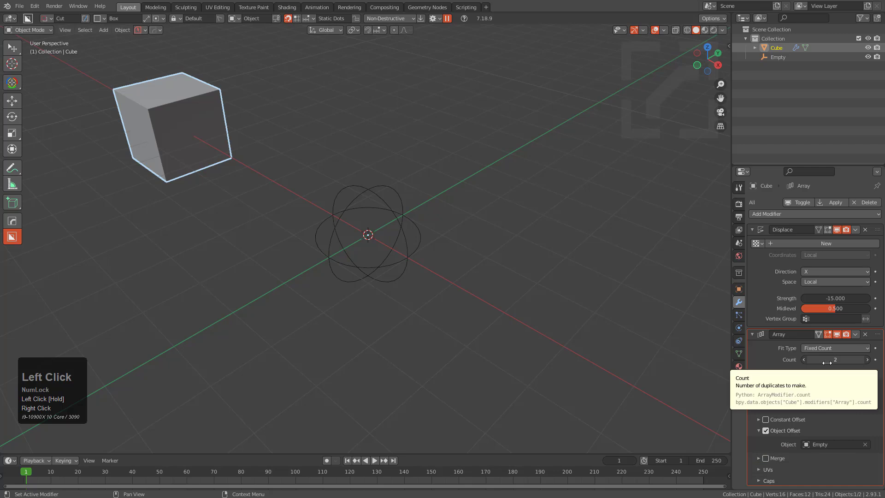
Add a driver to the empty's Z rotation
left_click(404, 208)
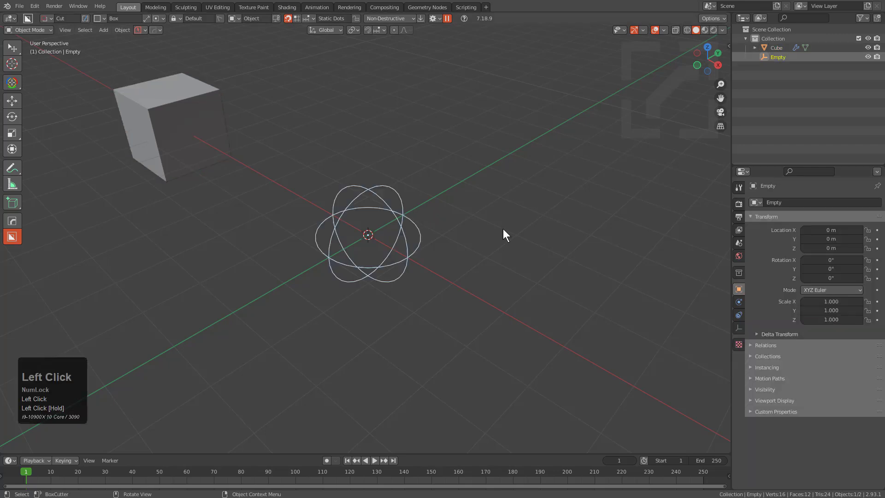
right_click(821, 278)
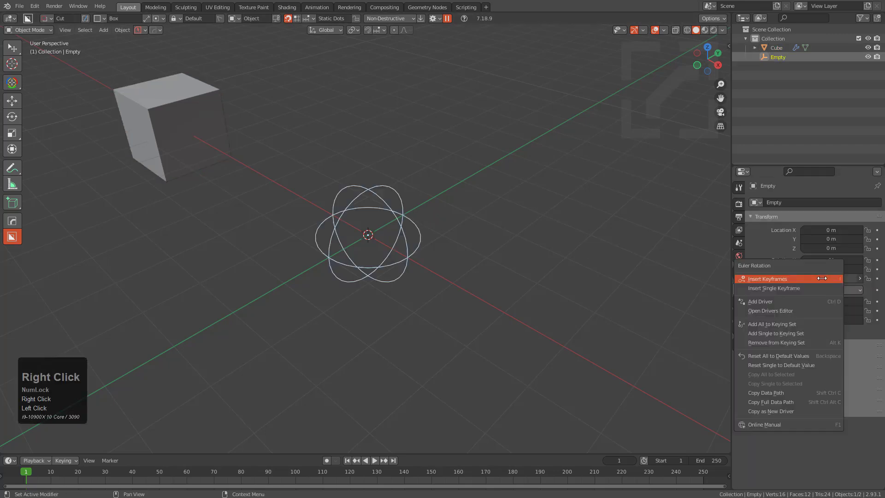
left_click(814, 302)
left_click_drag(810, 251, 712, 221)
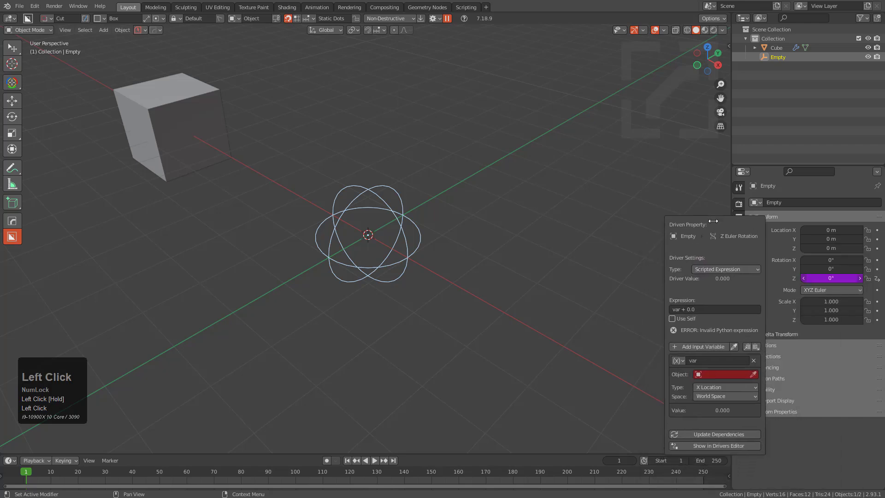
Edit the Z rotation driver and rename its input variable to count
right_click(816, 278)
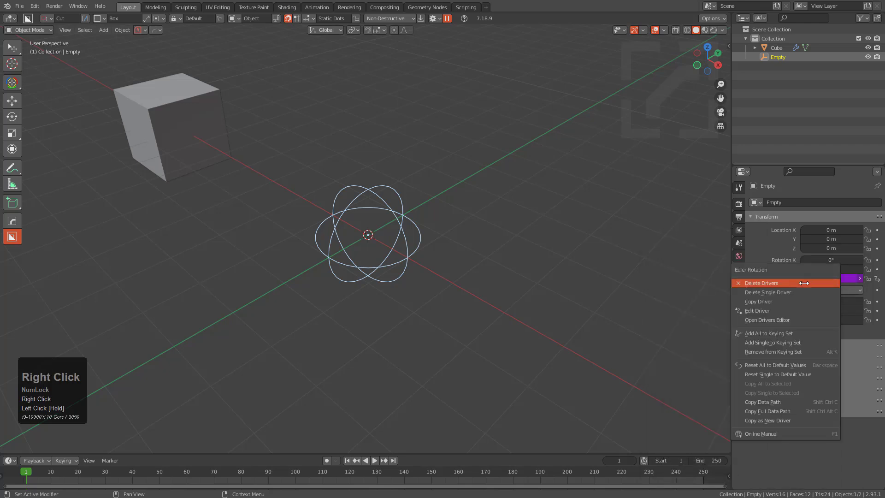
left_click(783, 309)
left_click_drag(770, 259, 769, 194)
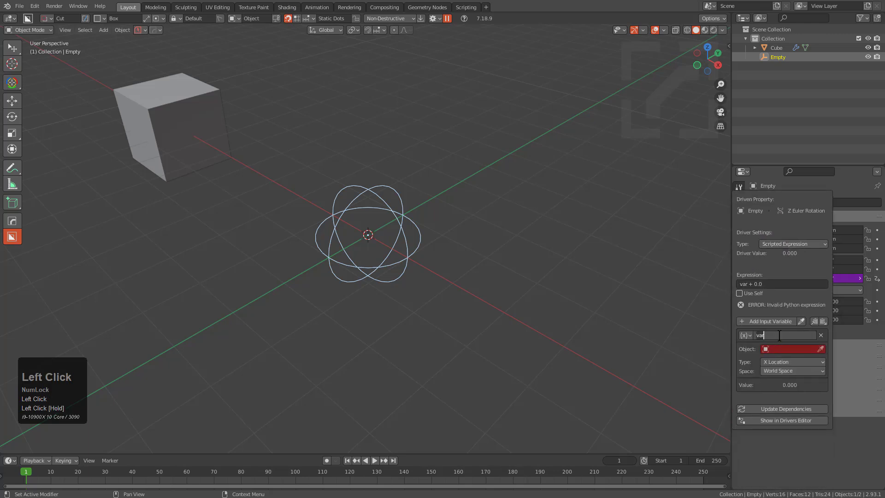
key("Return")
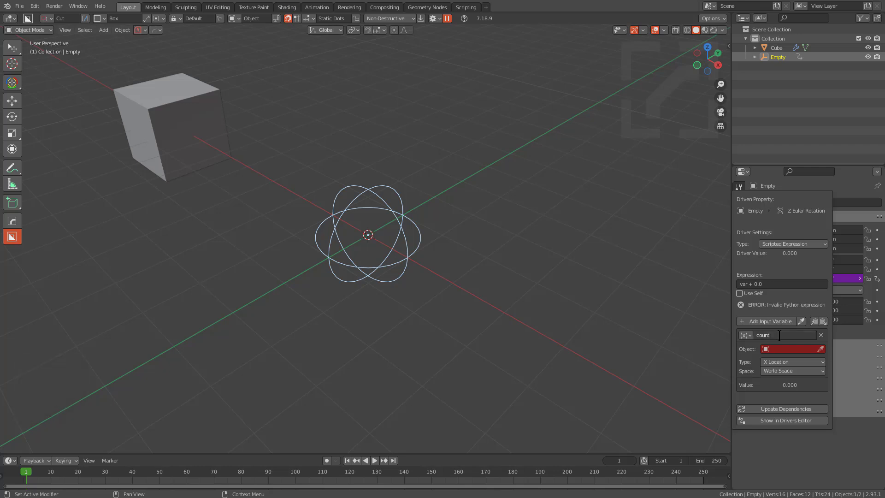
Make the count variable a Single Property of the Cube, using the copied path modifiers["Array"].count
left_click(782, 348)
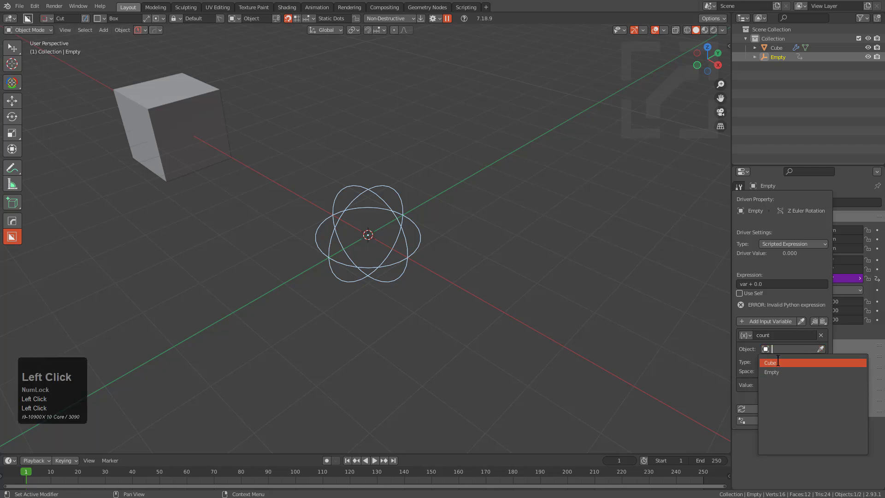
left_click(778, 361)
left_click(779, 362)
left_click(745, 335)
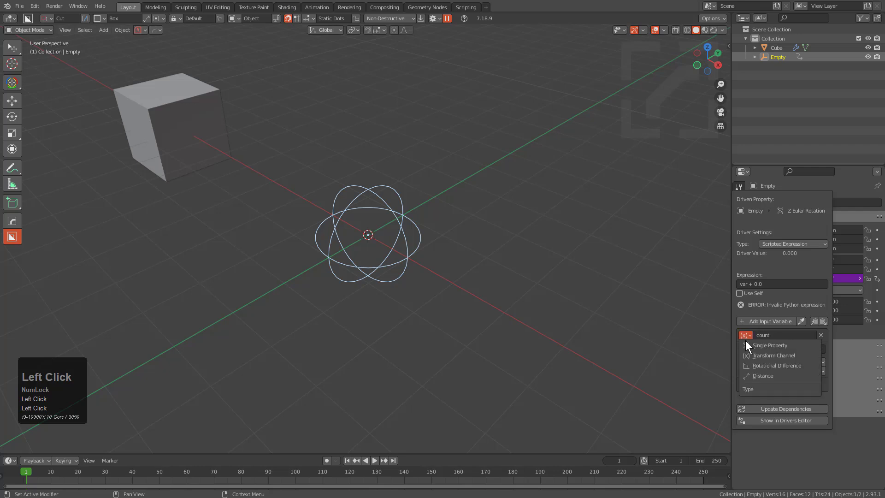
left_click(751, 344)
key("ctrl+v")
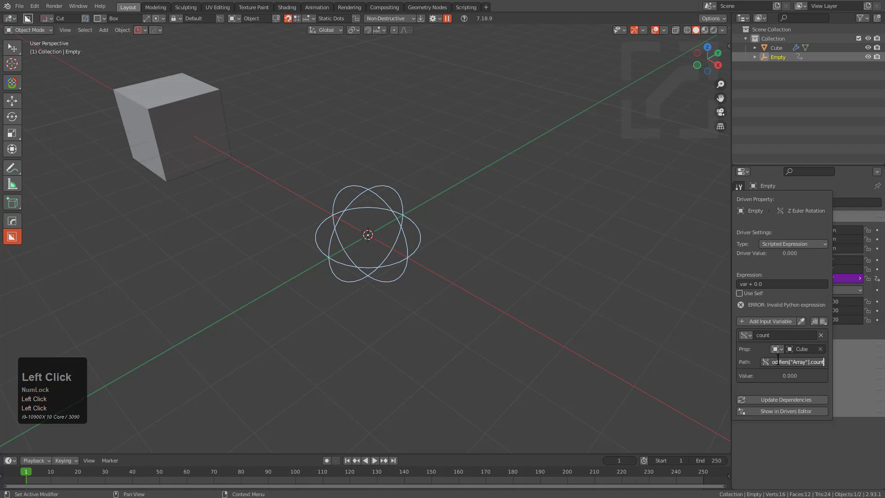
Set the Z rotation driver's expression to radians(360)/count
left_click(763, 283)
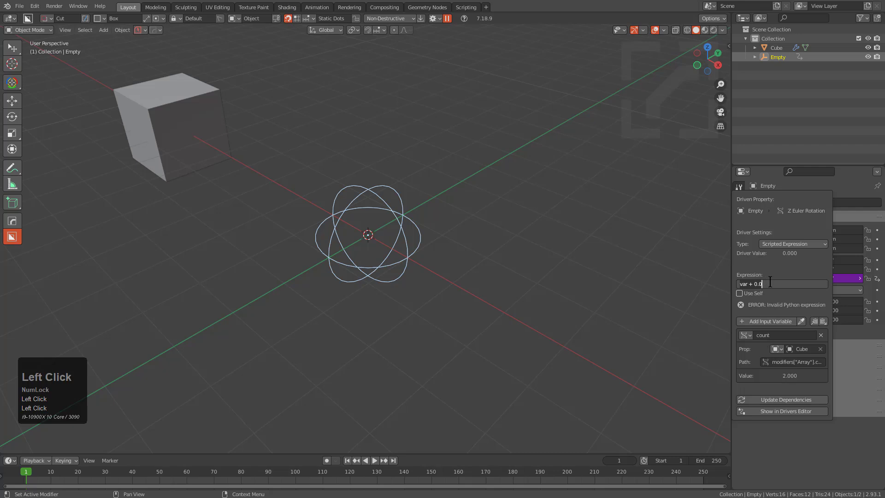
type("radians(")
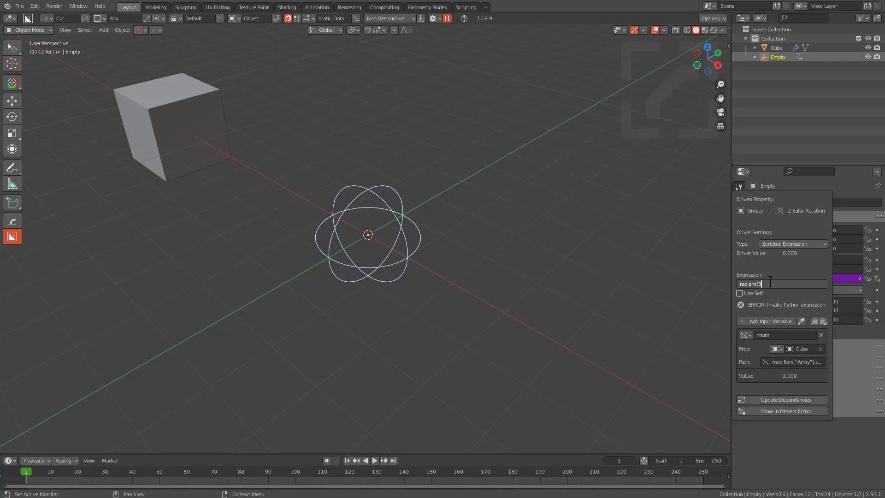
type("360)/court")
key("Return")
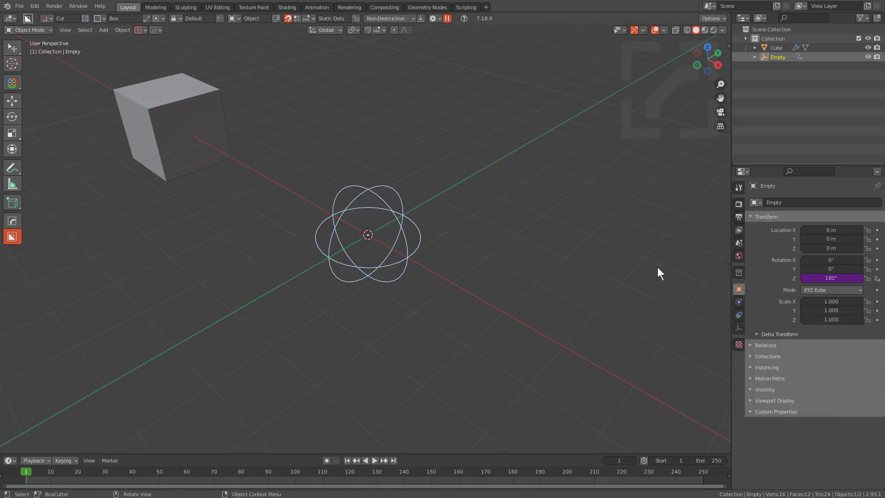
Test the radial array by raising and lowering the cube's Array count, leaving it at 3
left_click(170, 129)
scroll(170, 129, "down", 4)
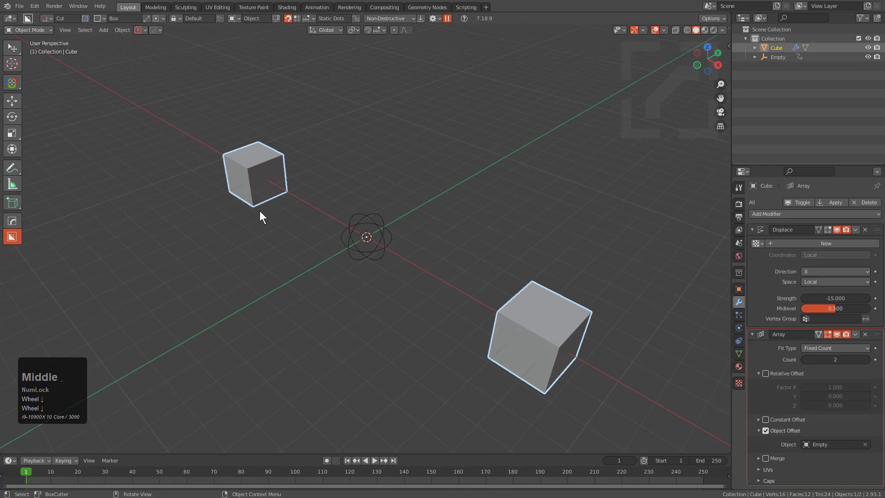
middle_click_drag(259, 211, 221, 182)
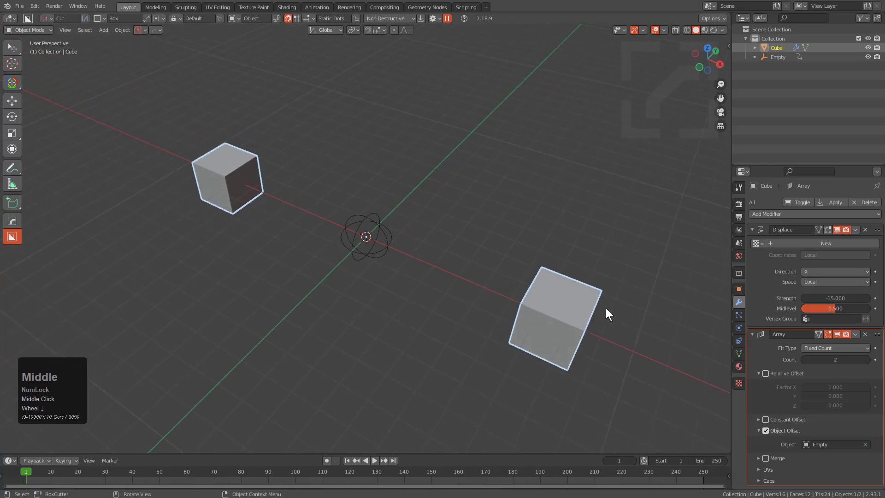
left_click(866, 360)
double_click(866, 359)
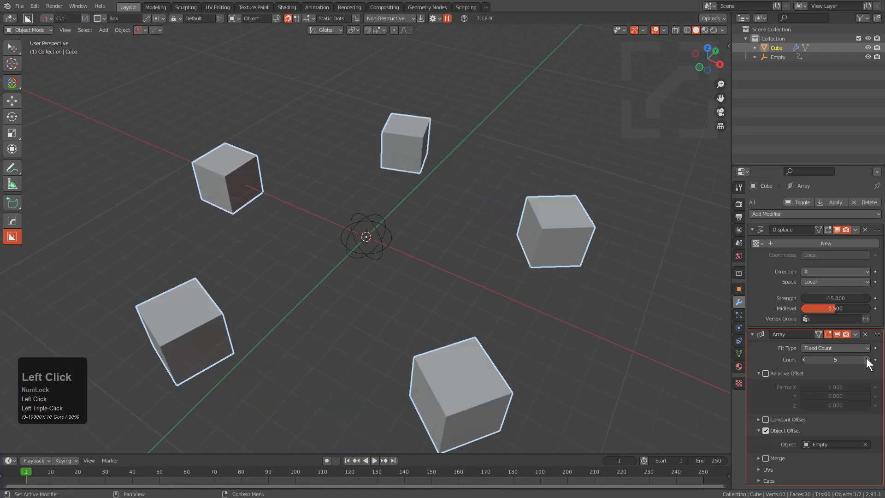
left_click(866, 358)
left_click(866, 358)
left_click(867, 358)
left_click(866, 358)
left_click(803, 361)
left_click(804, 362)
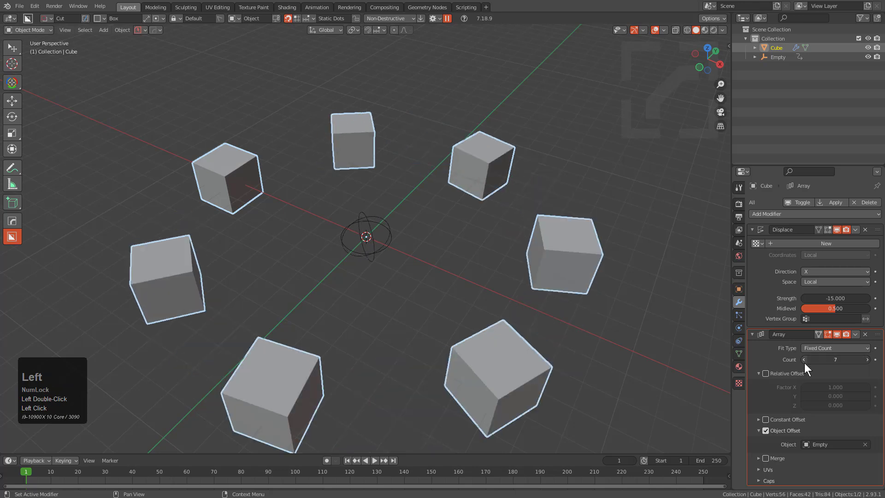
left_click(803, 359)
left_click(804, 359)
left_click(804, 360)
left_click(804, 360)
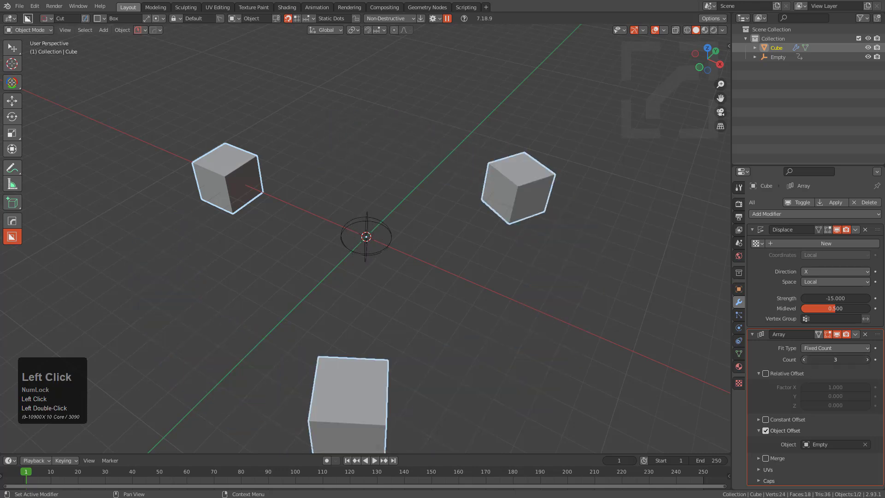
Raise the cube's Array count to 5 and set its Displace strength to -15.100
left_click(866, 358)
left_click(866, 358)
mouse_move(835, 298)
left_mouse_down()
mouse_move(866, 298)
mouse_move(820, 298)
mouse_move(846, 298)
mouse_move(828, 299)
mouse_move(836, 298)
left_mouse_up()
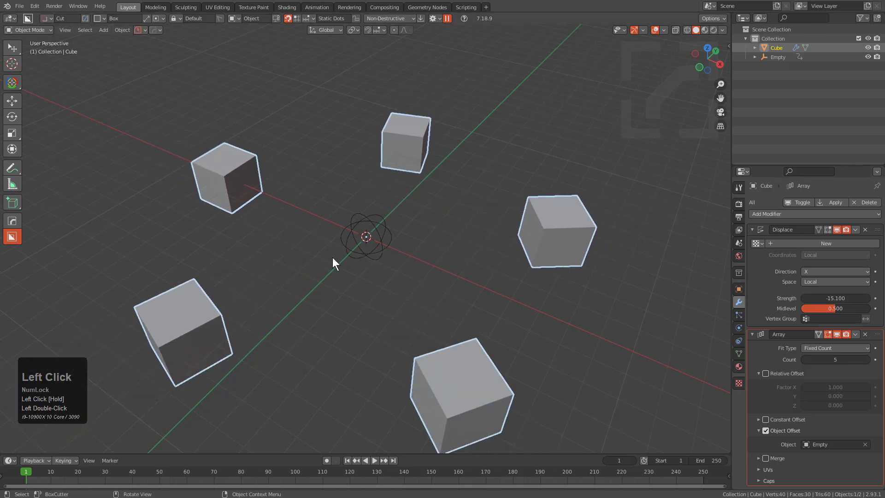
middle_click_drag(331, 256, 347, 269)
scroll(354, 272, "down", 1)
scroll(356, 270, "up", 3)
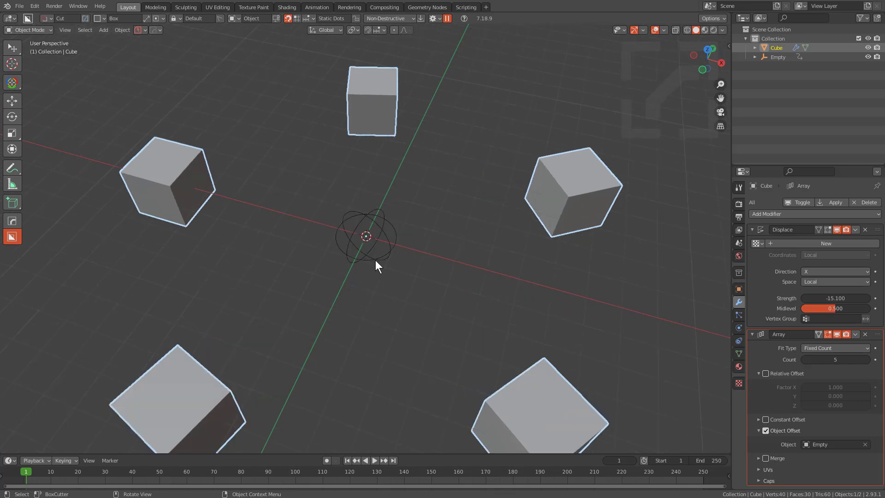
Try moving the cube without the empty to test how the array reacts
scroll(371, 256, "down", 3)
key("g")
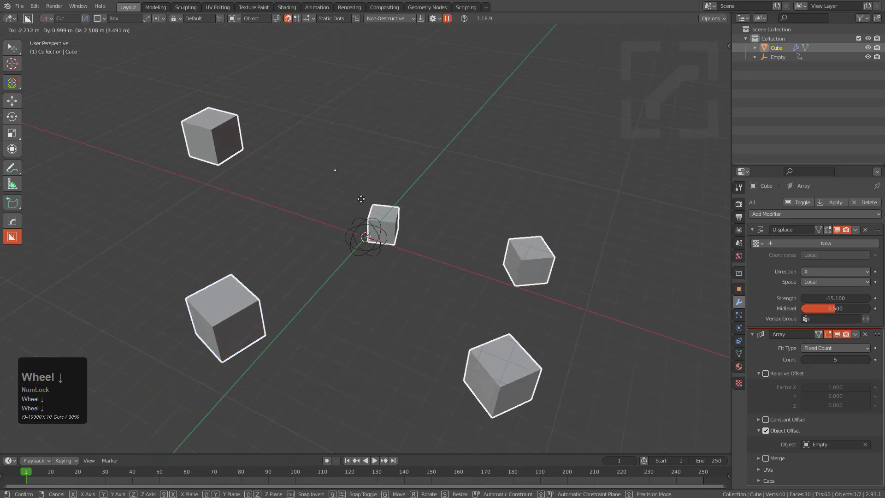
right_click(505, 278)
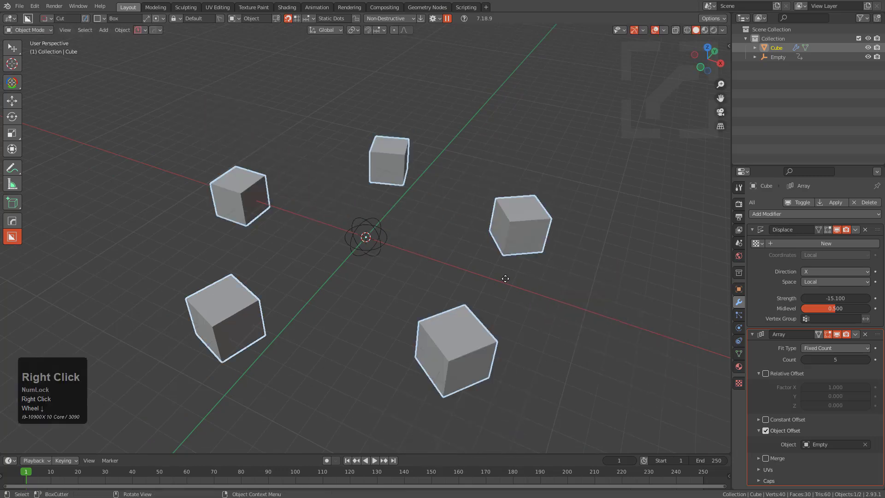
Parent the empty to the cube with Object (Keep Transform) and test the link with a cancelled move
left_click(374, 244)
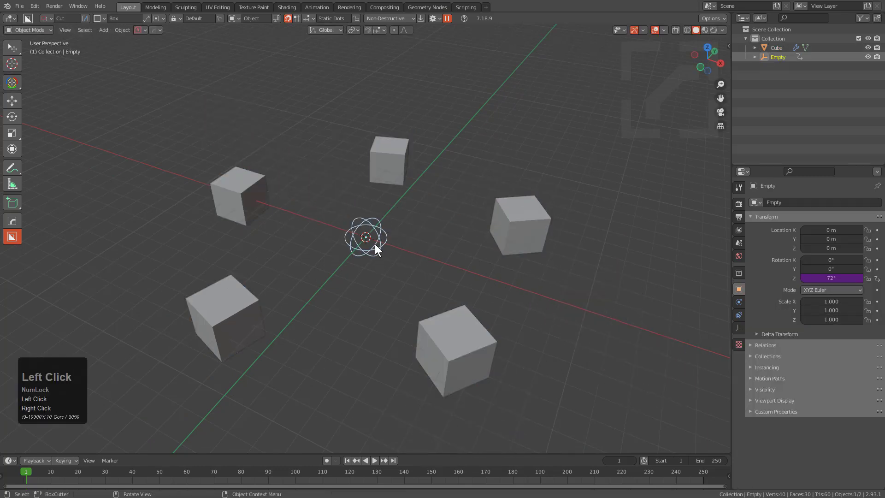
left_click(238, 190, "shift")
key("ctrl+p")
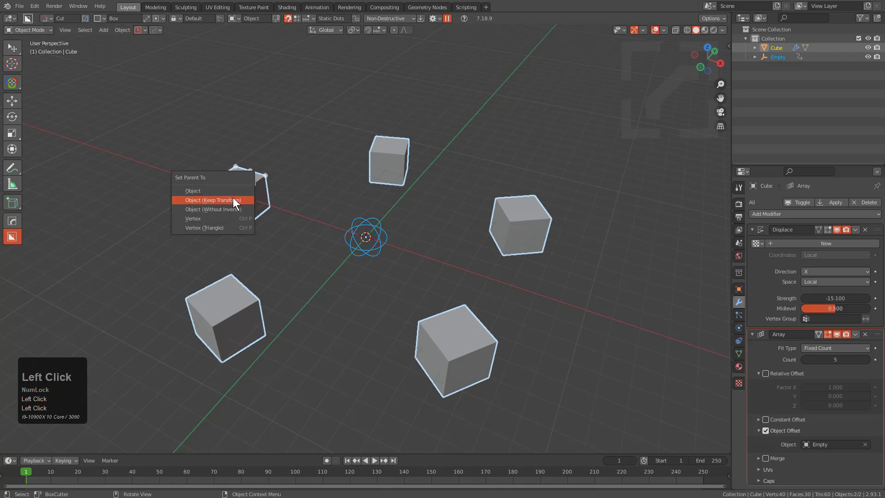
left_click(233, 200)
key("g")
right_click(446, 189)
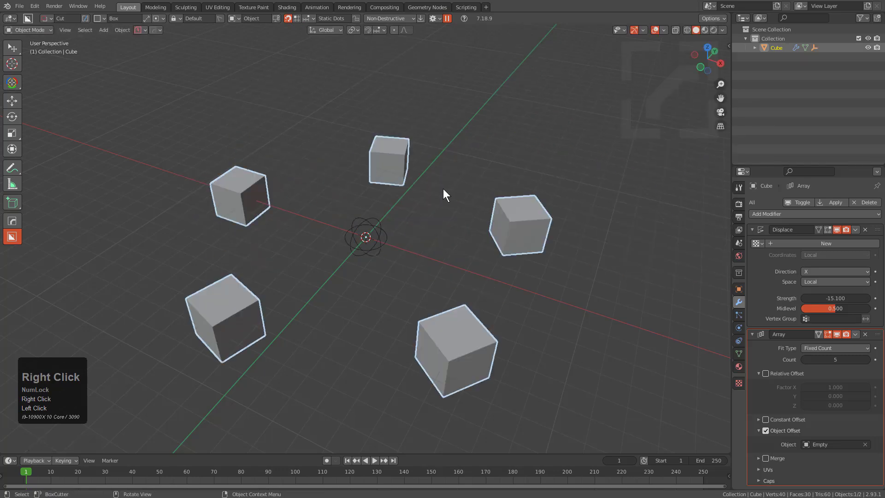
Trackball-rotate the parented cube array freehand and scale it down to about 0.21
key("r")
key("r")
left_click(533, 263)
key("s")
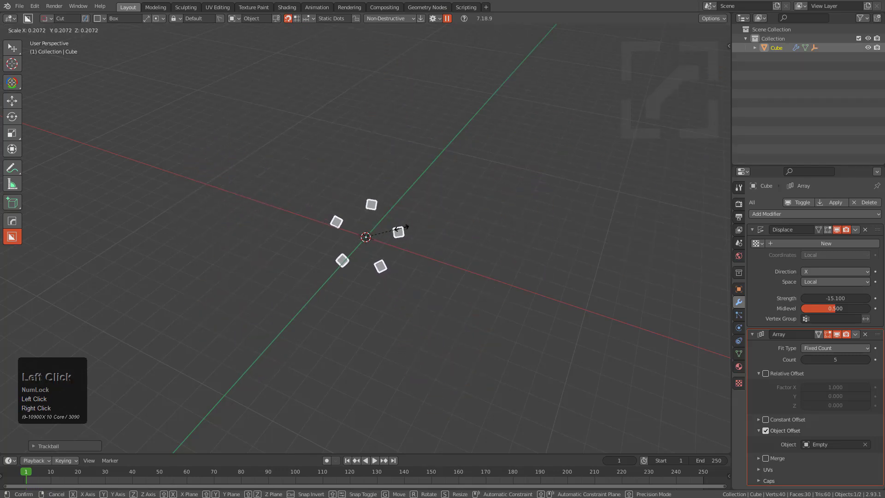
left_click(400, 229)
middle_click_drag(399, 229, 439, 254)
scroll(404, 198, "up", 5)
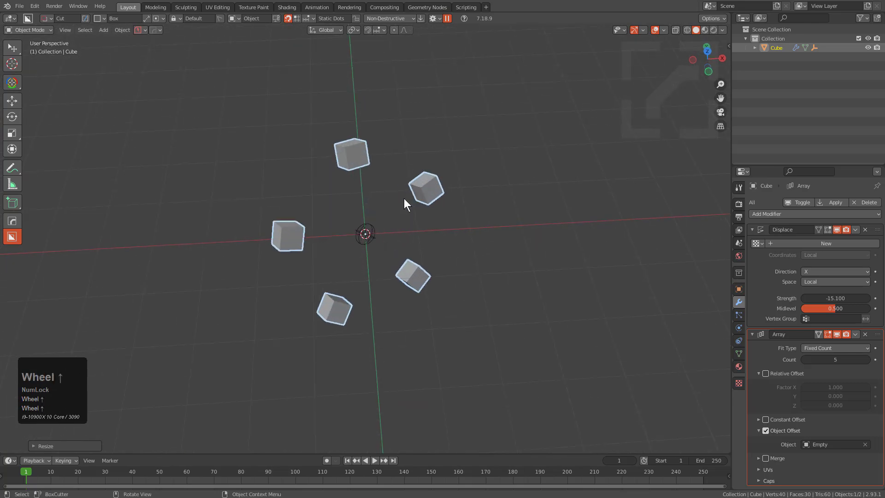
Raise the Array count to 11 and widen the ring by setting the Displace strength to -64.600
left_click(865, 359)
triple_click(864, 360)
left_click(865, 360)
left_click(865, 359)
left_click_drag(827, 299, 765, 298)
scroll(484, 236, "down", 3)
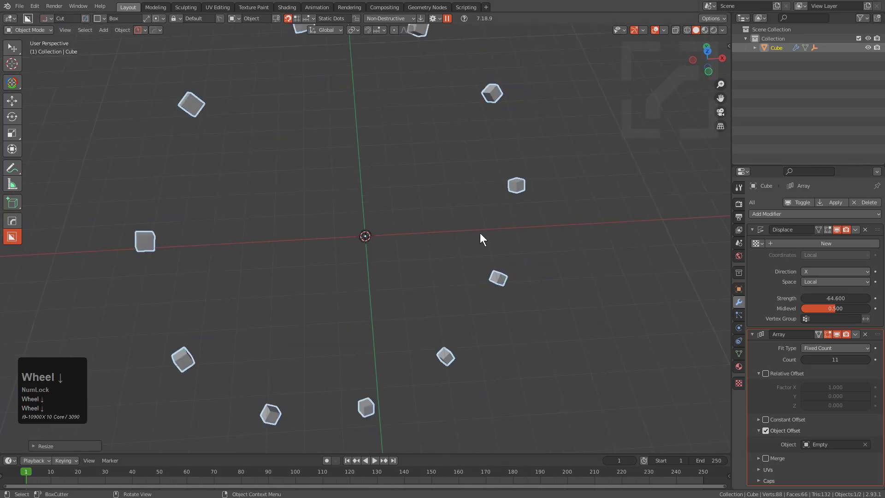
scroll(484, 239, "down", 2)
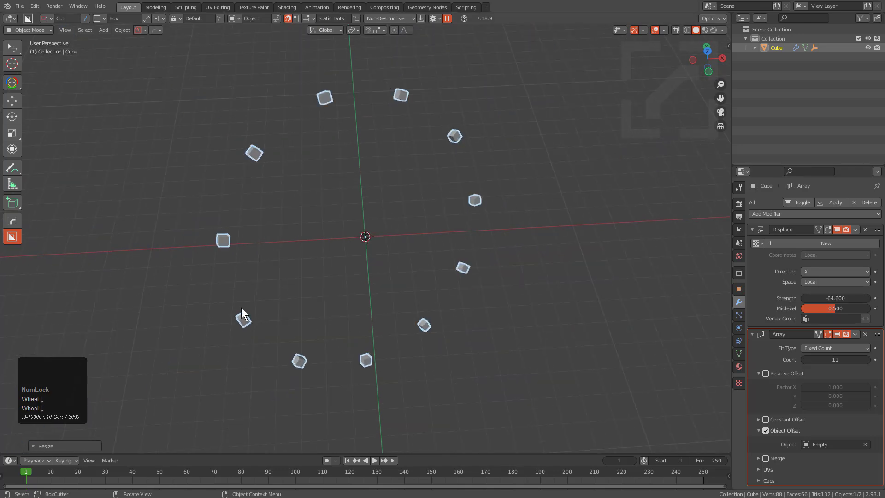
scroll(383, 328, "up", 2)
scroll(407, 340, "down", 1)
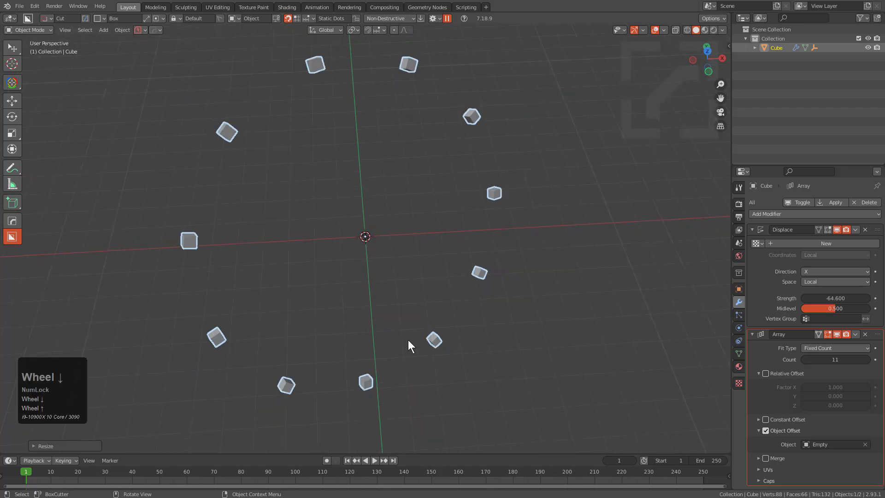
middle_click_drag(400, 339, 385, 336)
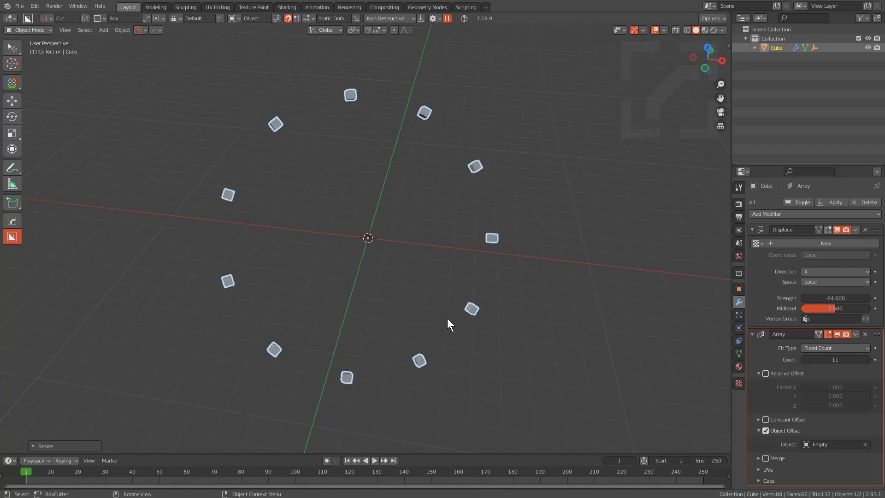
middle_click_drag(446, 318, 448, 308)
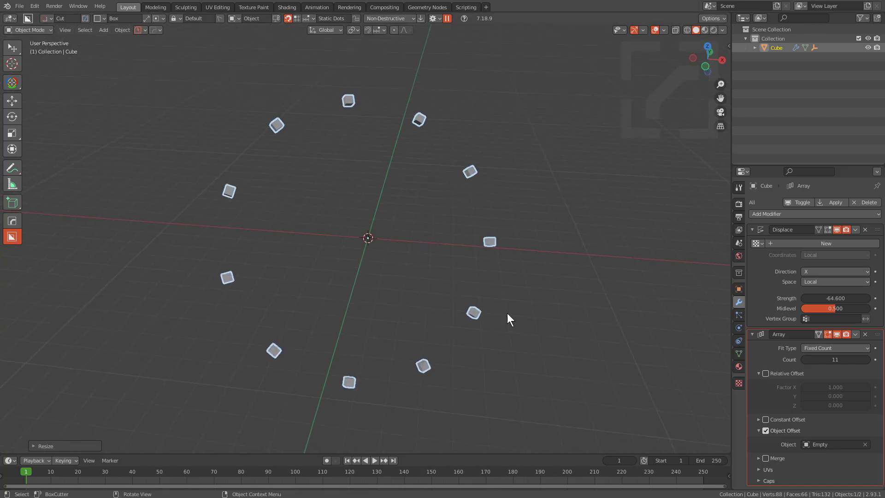
Set the Displace strength to -27.100 and rescale the whole array freehand until its cubes are larger in the view
key("s")
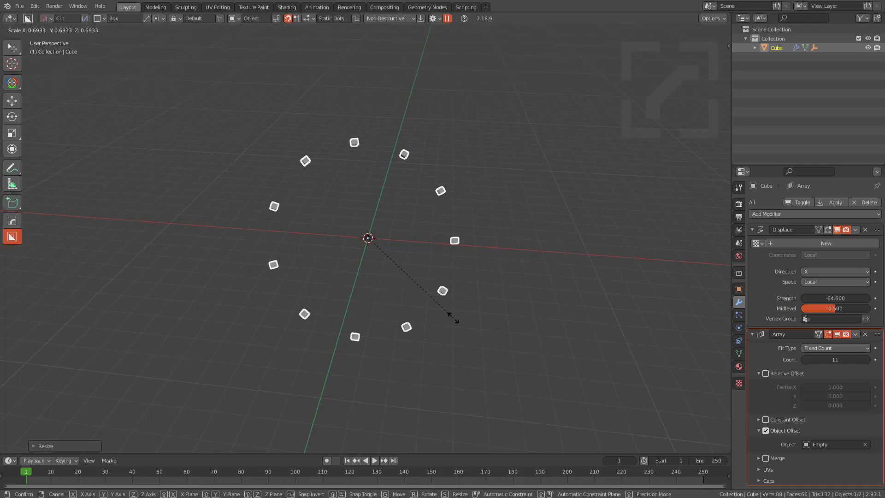
left_click(427, 294)
left_click_drag(840, 298, 866, 298)
scroll(425, 272, "up", 5)
key("s")
left_click(484, 295)
scroll(461, 281, "down", 4)
middle_click(386, 258)
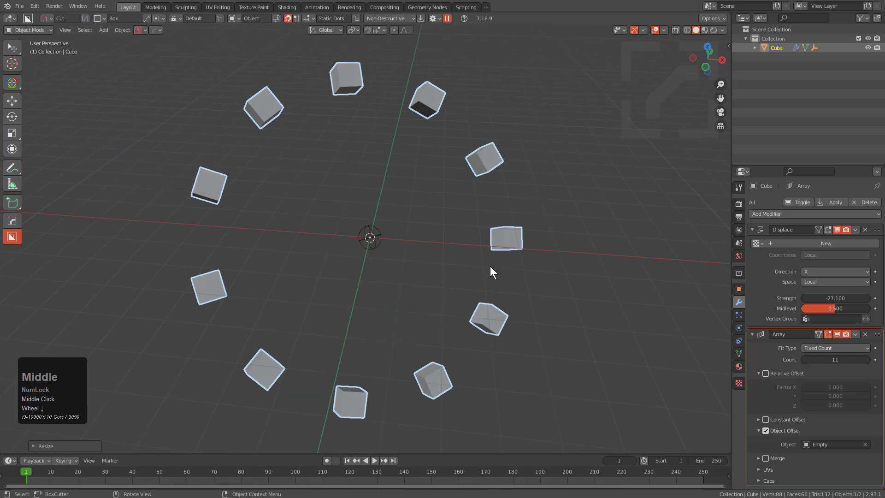
Adjust the array interactively in the viewport, changing its count to 8
middle_click(424, 223)
left_click(422, 230)
scroll(422, 229, "down", 6)
scroll(422, 230, "up", 4)
scroll(422, 229, "down", 2)
scroll(422, 229, "up", 1)
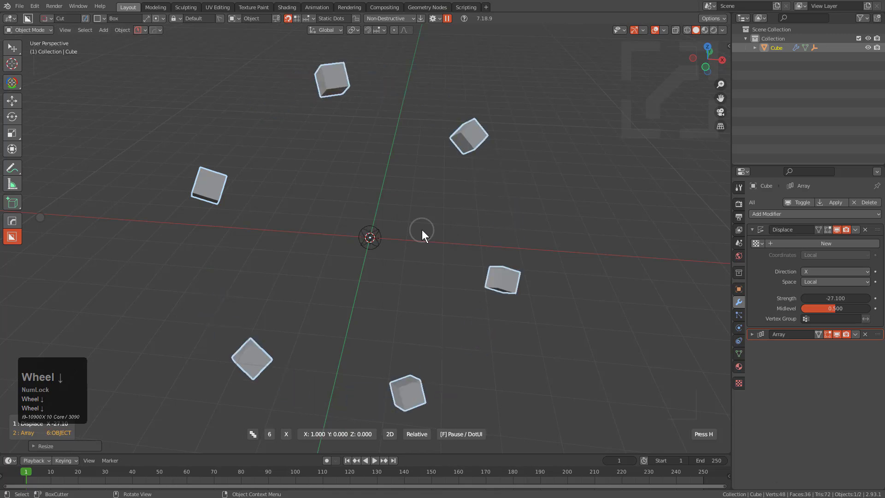
left_click(423, 235)
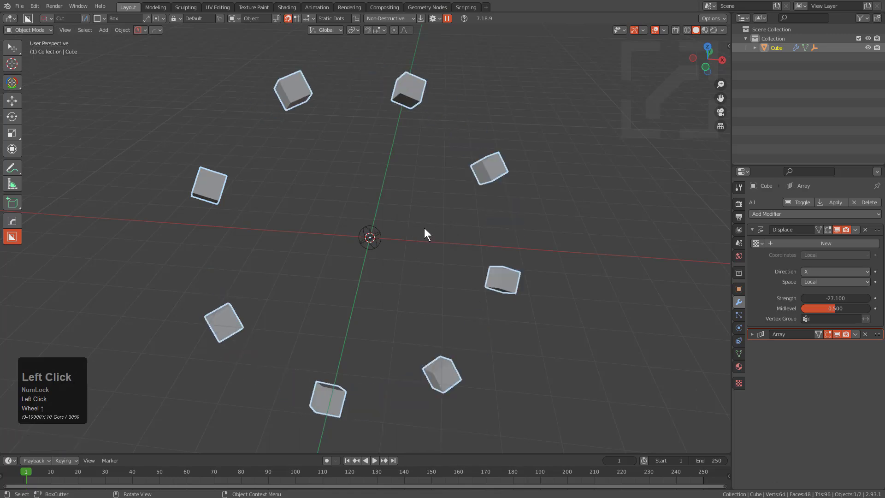
Try applying the cube's scale to test its effect on the radial array, and undo it
middle_click_drag(671, 306, 457, 255)
key("ctrl+a")
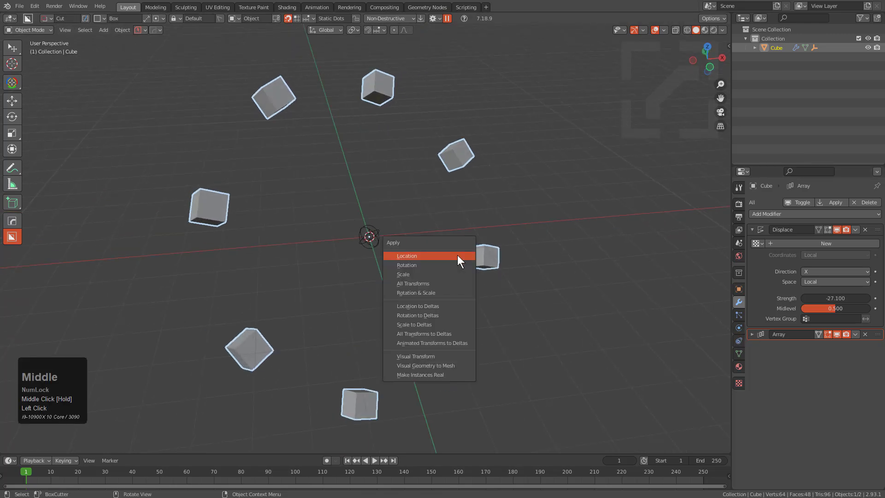
left_click(433, 272)
scroll(328, 267, "down", 3)
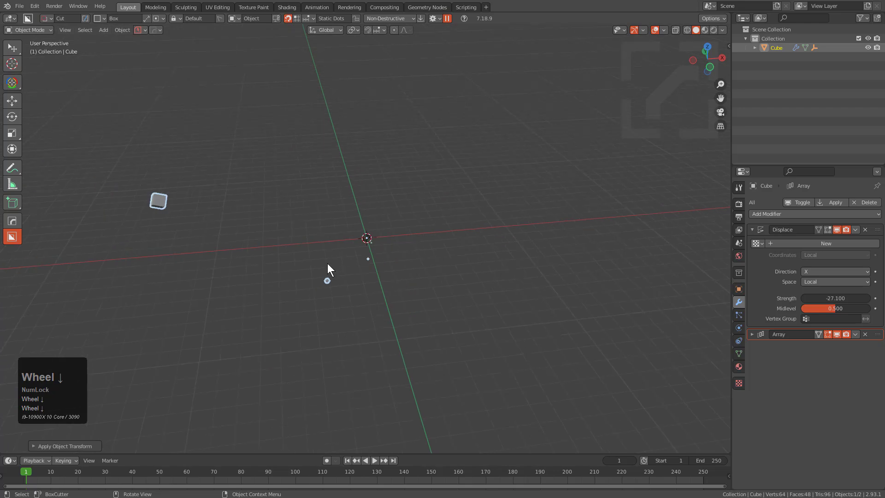
middle_click_drag(330, 282, 173, 229)
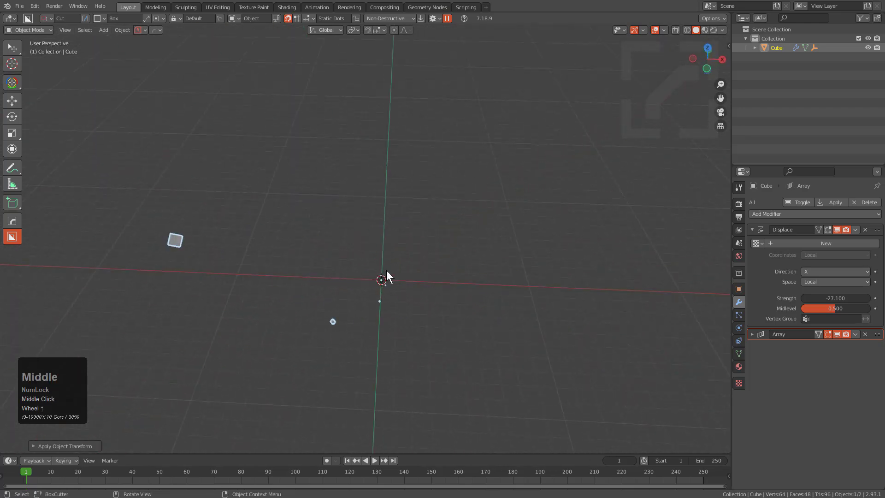
scroll(374, 268, "up", 5)
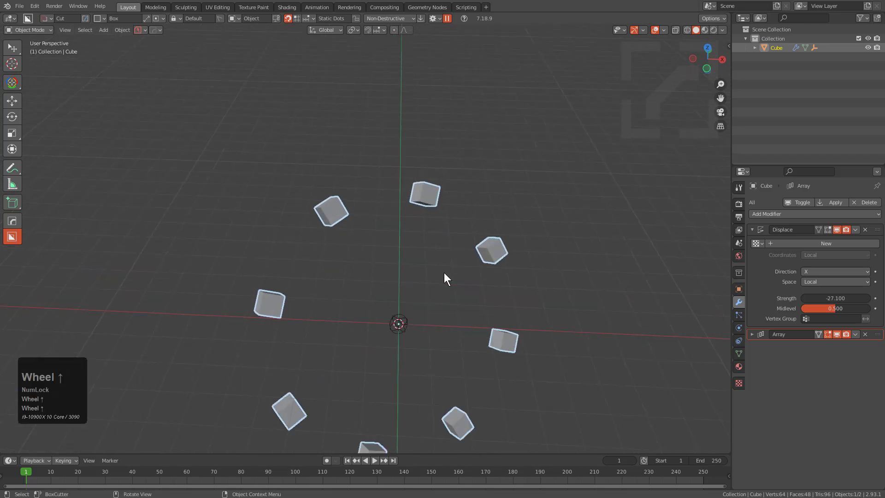
middle_click_drag(423, 342, 254, 198)
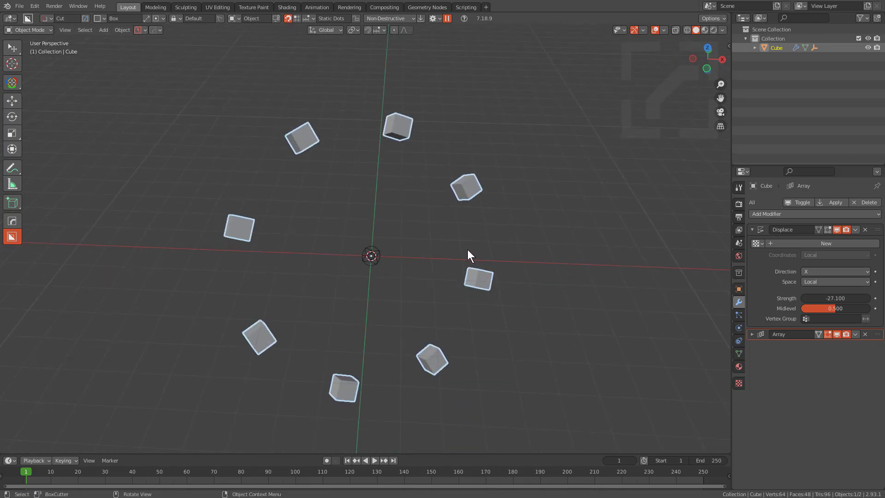
scroll(431, 256, "up", 2)
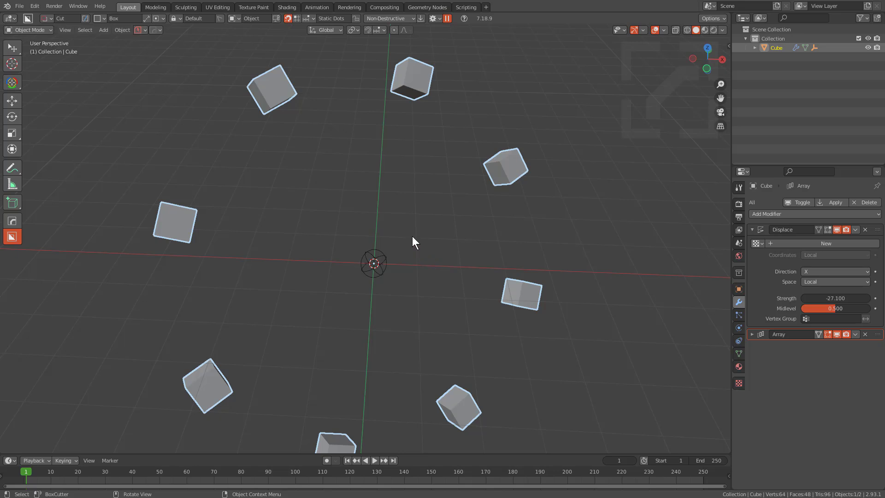
key("q")
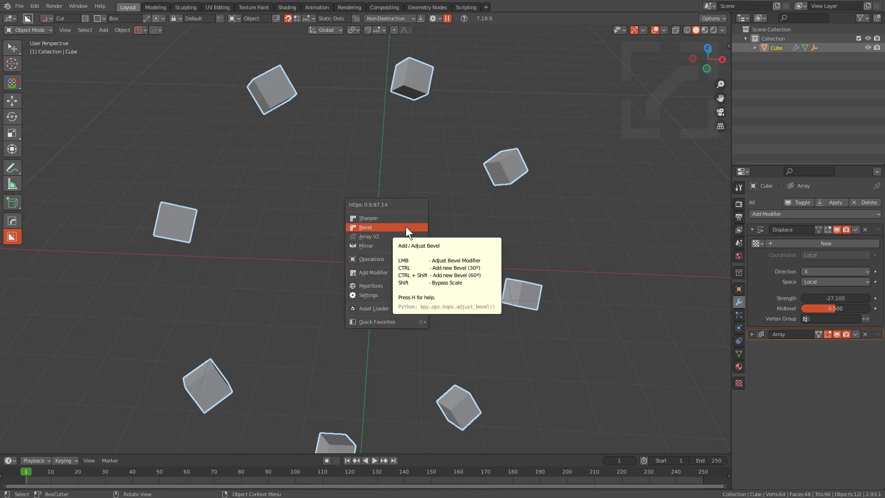
left_click(406, 226)
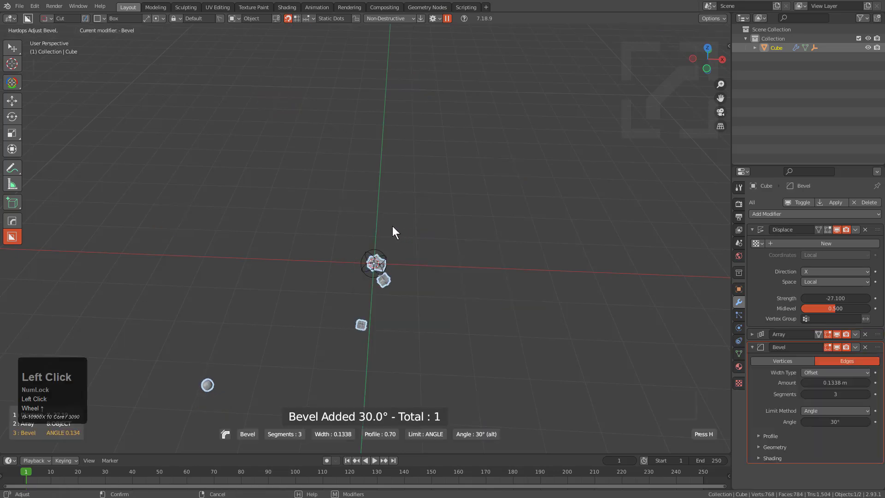
right_click(394, 226)
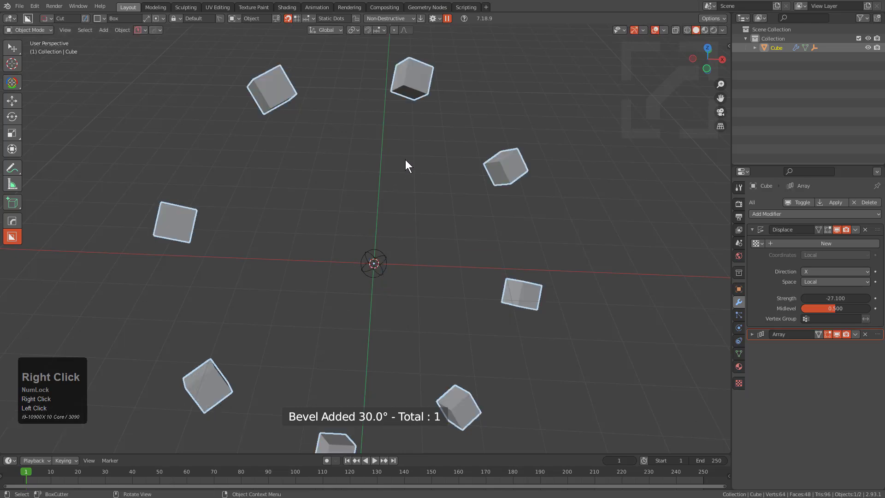
Add a HardOps Bevel that bypasses scale, with 3 segments, a 30° angle limit and an amount of about 0.6 m
key("q")
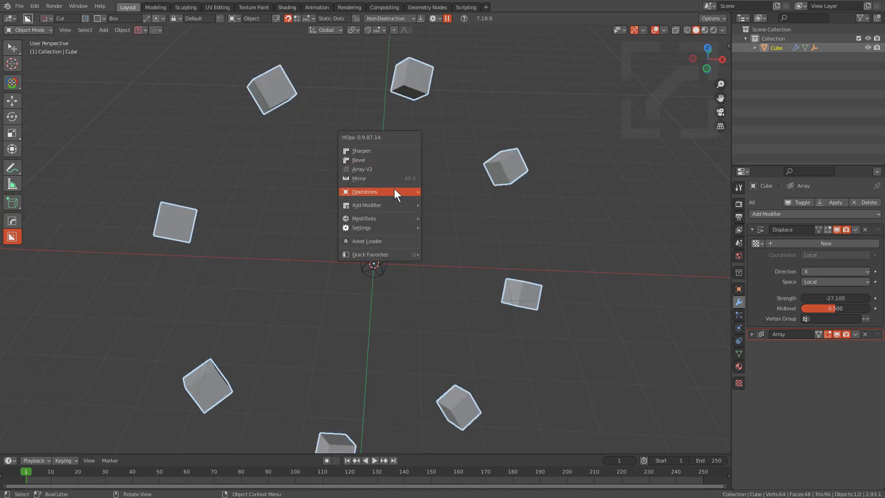
left_click(394, 161)
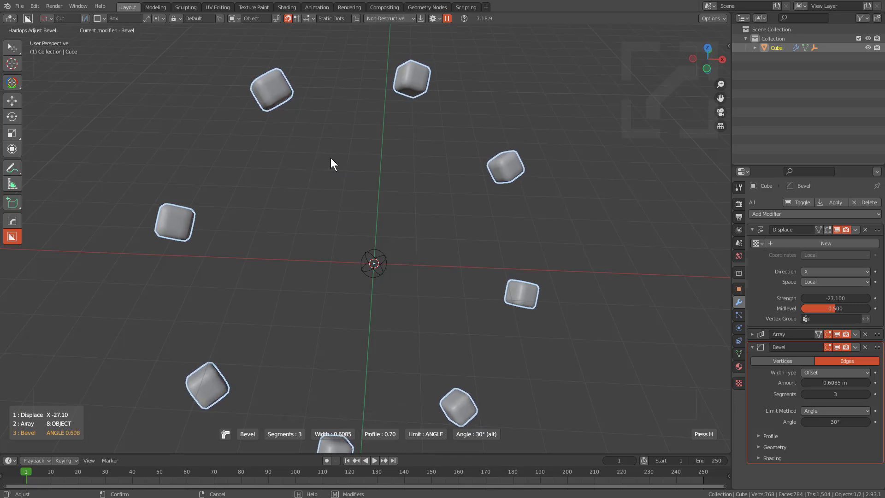
left_click(331, 155)
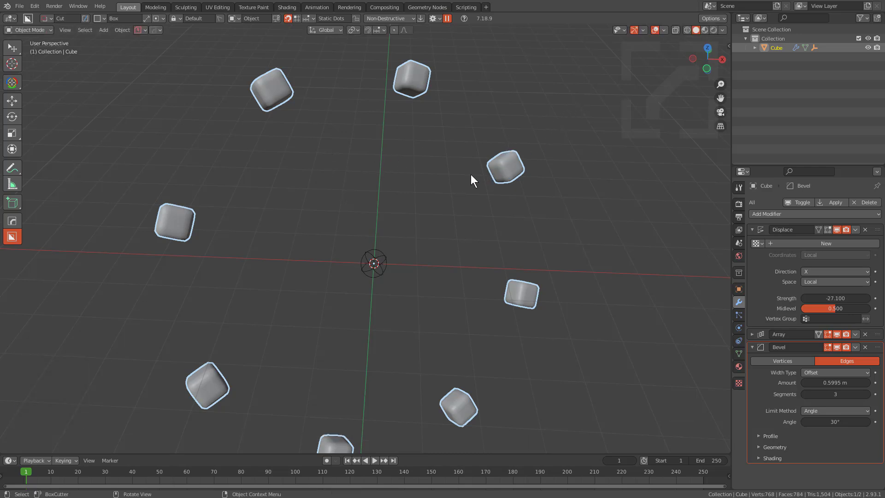
Place the 3D cursor inside the ring near its -X side, and add a freehand-scaled cube there
right_click(228, 256, "shift")
key("shift+a")
mouse_move(341, 161)
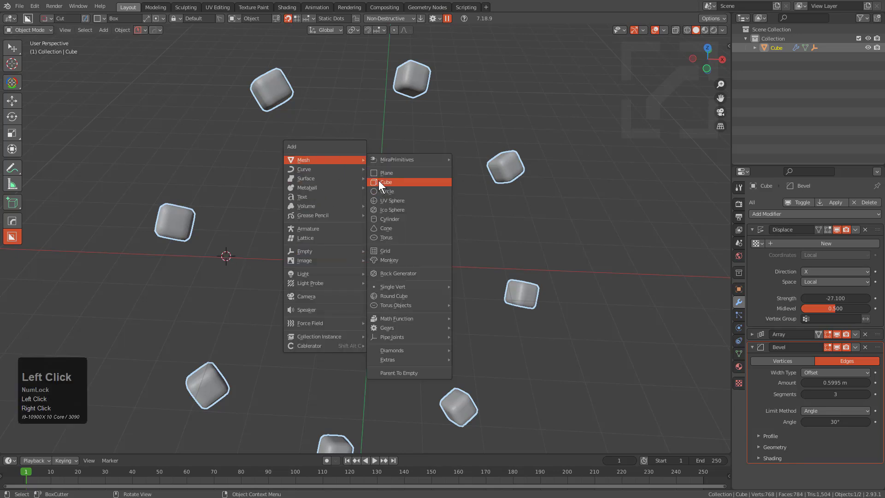
left_click(375, 181)
key("s")
left_click(276, 250)
key("g")
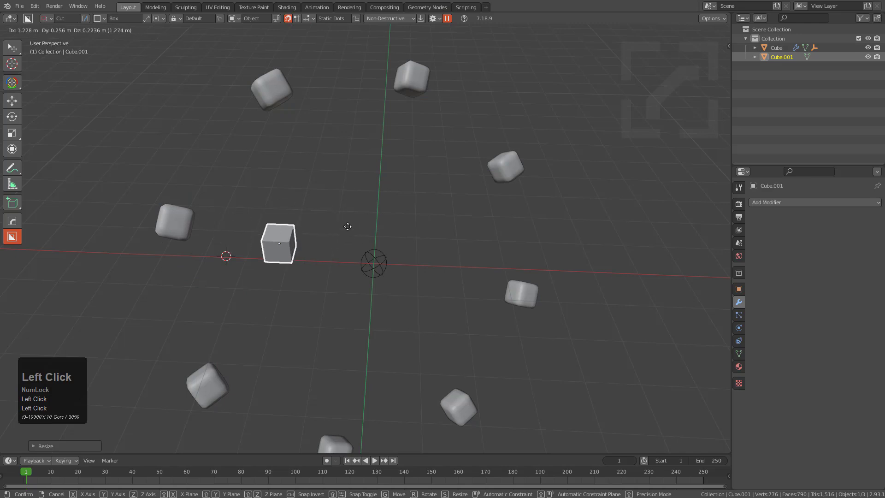
right_click(383, 262)
Copy the modifiers of the arrayed cube to the new cube
left_click(416, 93, "shift")
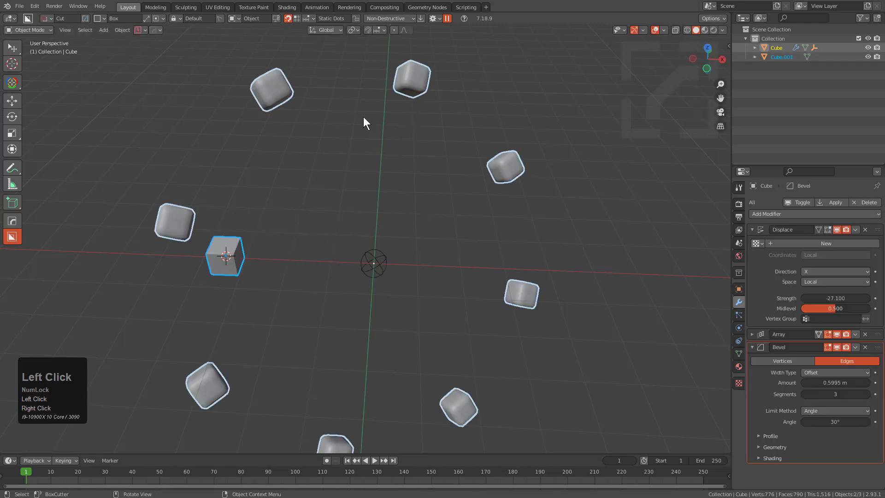
key("ctrl+l")
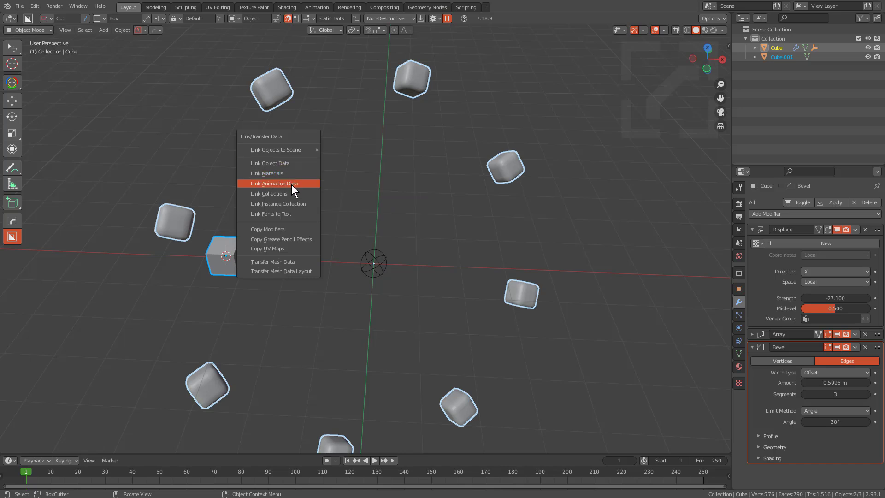
left_click(292, 233)
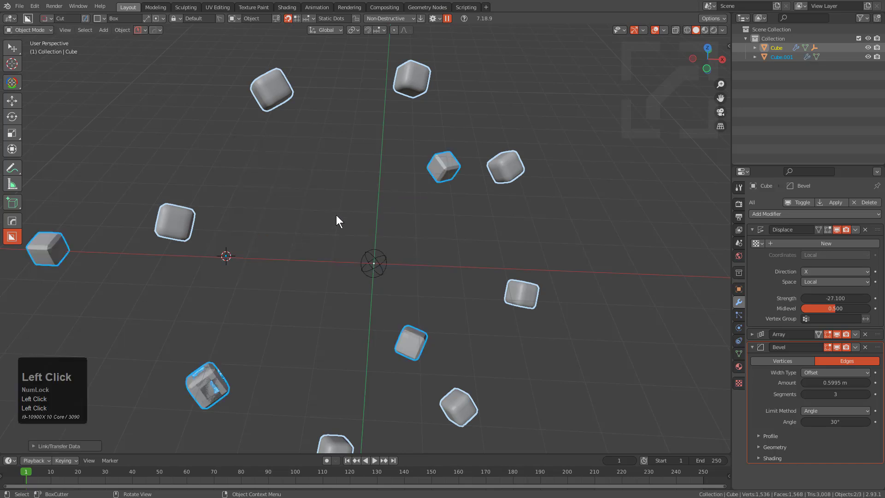
Select the new cube and examine its copied radial array against the original ring from several angles
scroll(433, 187, "down", 3)
left_click(430, 188)
scroll(422, 231, "down", 3)
middle_click_drag(419, 239, 322, 159)
scroll(399, 242, "down", 1)
middle_click_drag(399, 220, 371, 202)
scroll(371, 201, "down", 1)
scroll(371, 202, "up", 2)
middle_click_drag(395, 261, 382, 233)
scroll(381, 233, "up", 1)
scroll(237, 243, "down", 1)
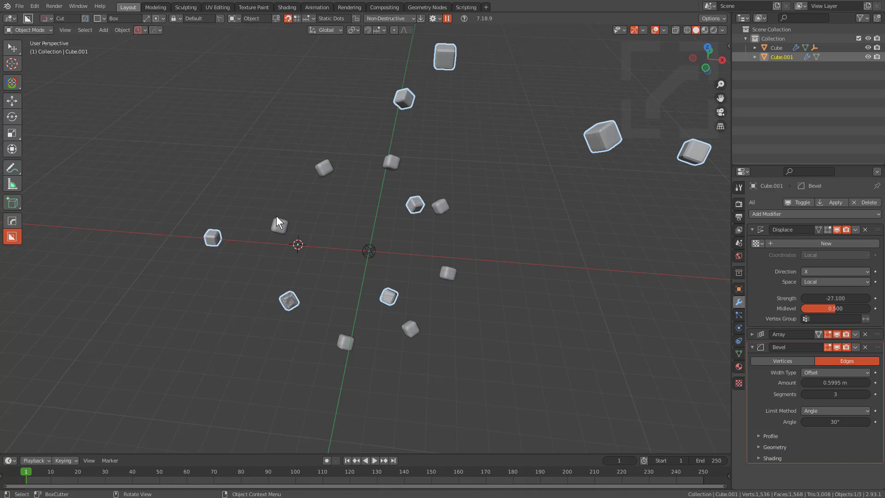
middle_click_drag(306, 197, 279, 215)
scroll(382, 219, "down", 1)
mouse_move(382, 219)
middle_mouse_down()
mouse_move(320, 198)
mouse_move(344, 230)
mouse_move(391, 232)
middle_mouse_up()
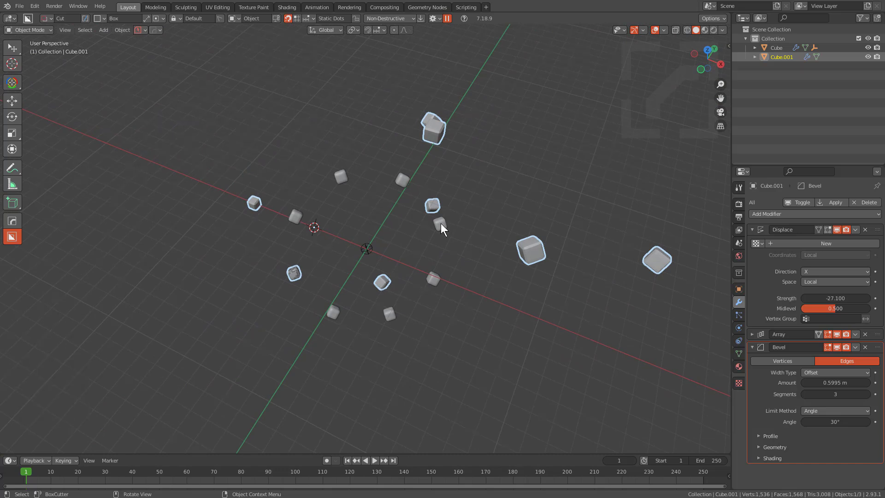
middle_click_drag(467, 222, 456, 229)
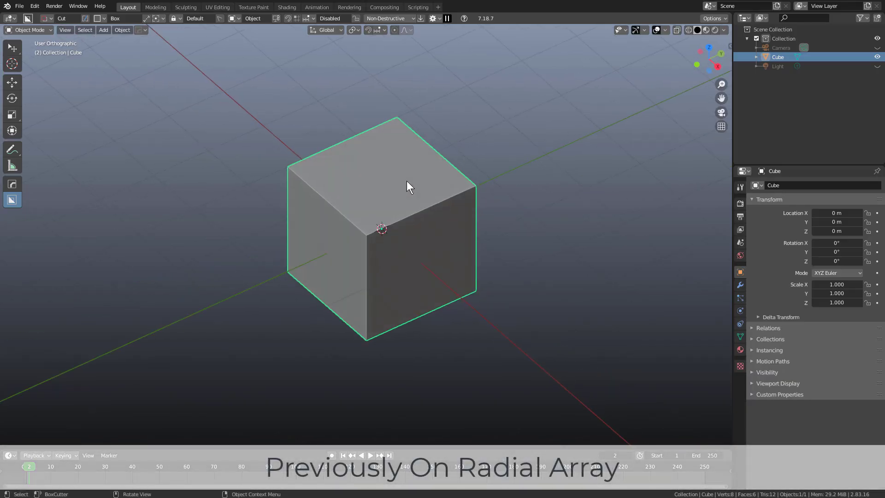
Scale the default cube along Z to about 4.95 to form a long bar
key("q")
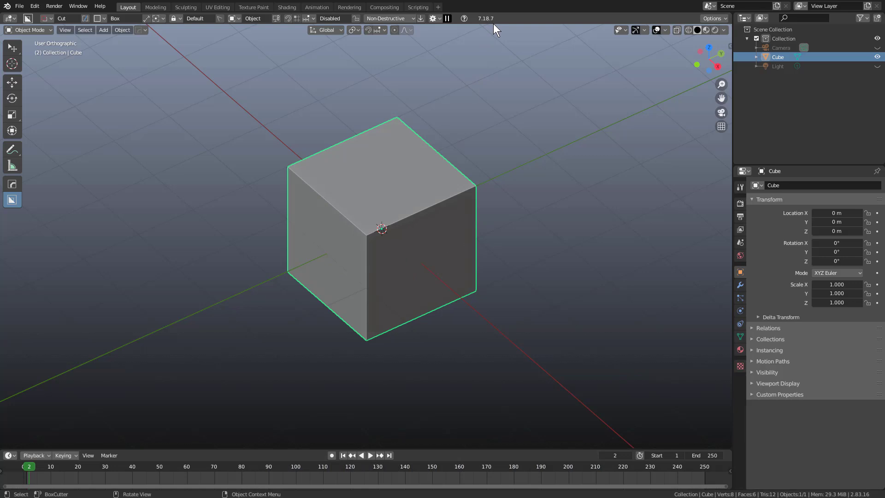
middle_click(407, 207)
scroll(407, 207, "down", 4)
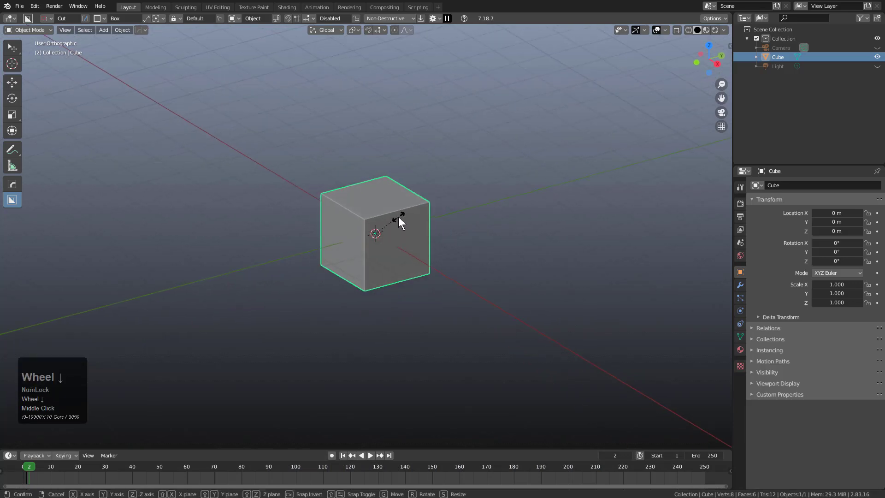
key("s")
key("z")
left_click(511, 258)
Rotate the bar freehand with trackball rotation to about 32.9°, 38.1° and 66° on X, Y and Z
key("r")
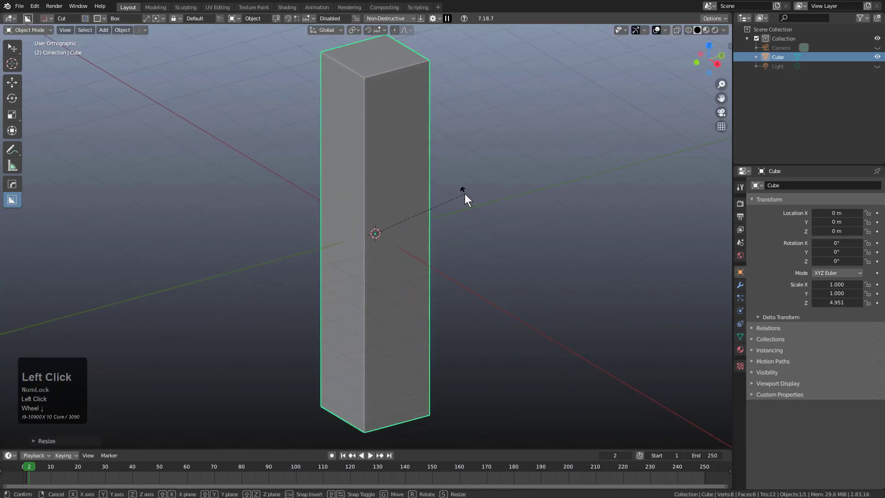
key("r")
left_click(409, 165)
middle_click_drag(409, 166, 422, 192)
scroll(288, 146, "up", 3)
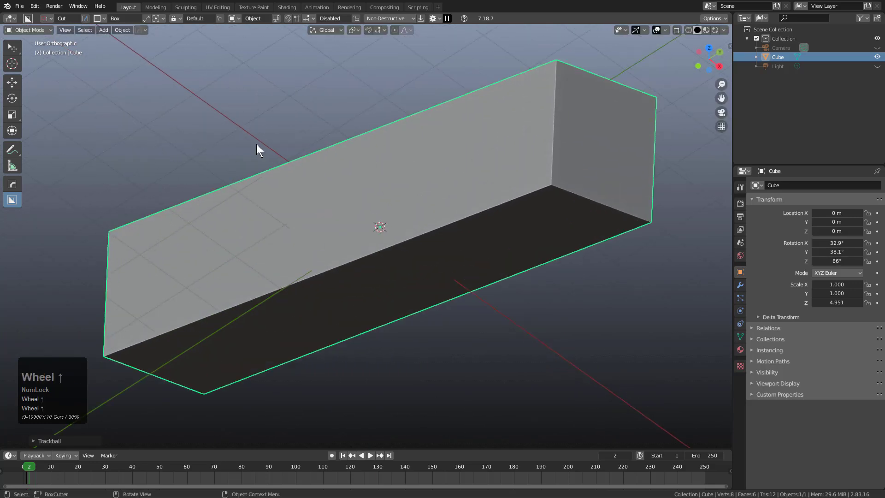
Draw a separate raised box with BoxCutter on the bar's side face near its upper end, and apply the box's scale
middle_click_drag(539, 155, 478, 199, "shift")
left_click_drag(401, 147, 507, 206)
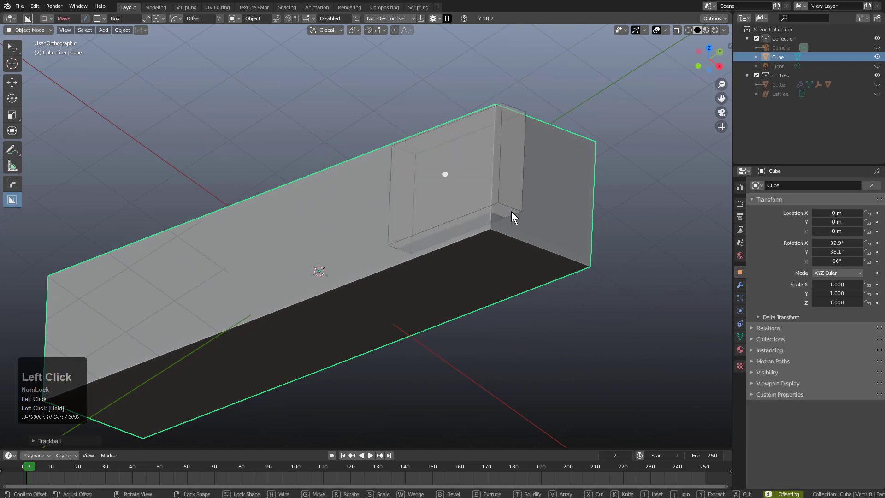
left_click(498, 135)
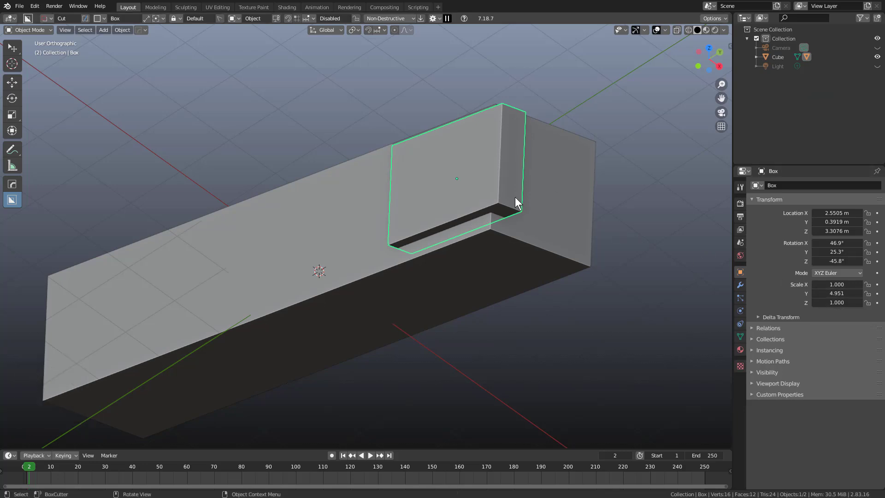
key("ctrl+a")
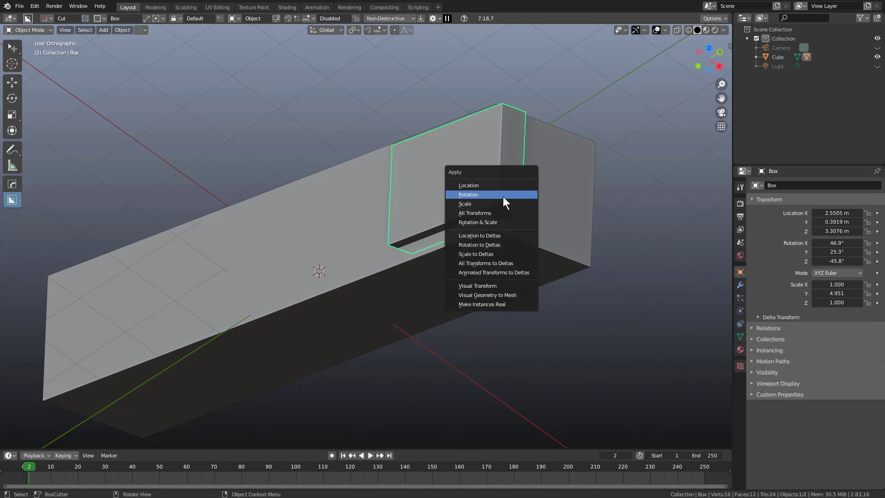
left_click(494, 206)
middle_click_drag(411, 169, 413, 186)
scroll(347, 120, "up", 2)
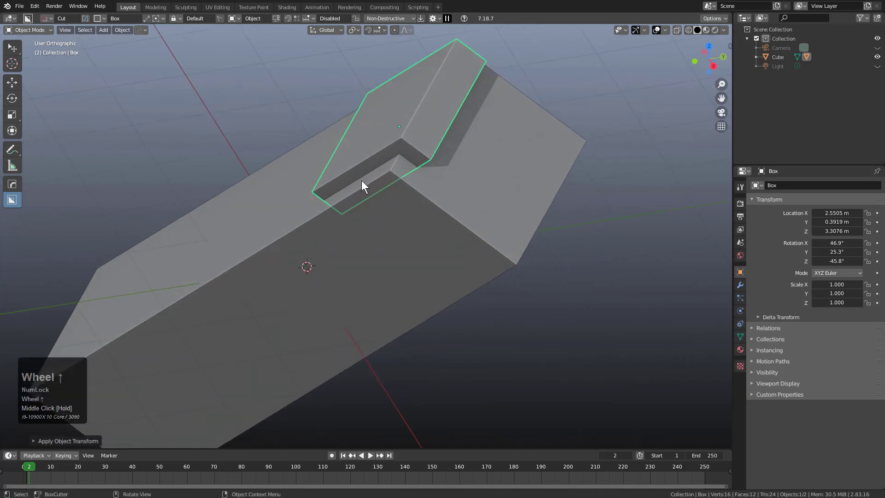
left_click(460, 199)
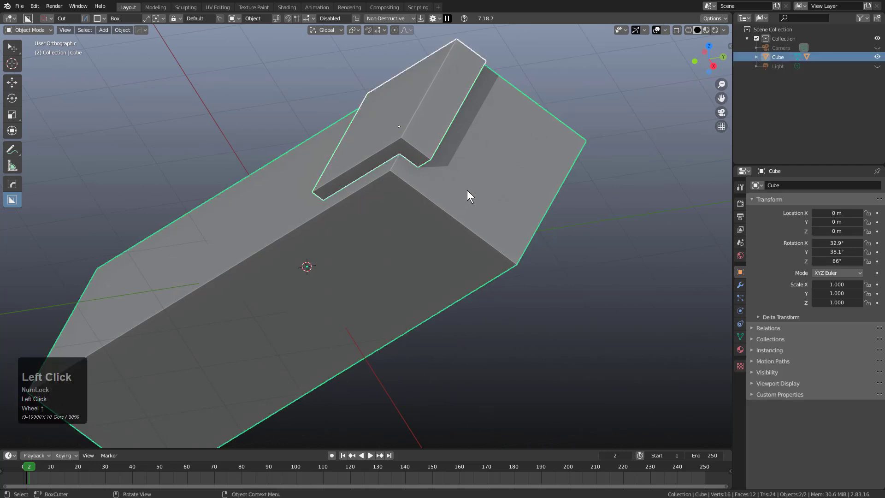
key("q")
mouse_move(468, 262)
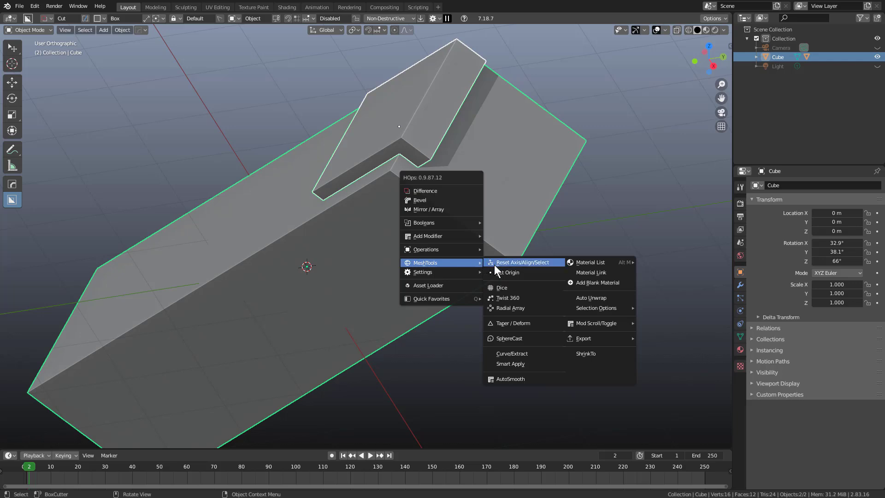
left_click(511, 305)
scroll(512, 304, "down", 4)
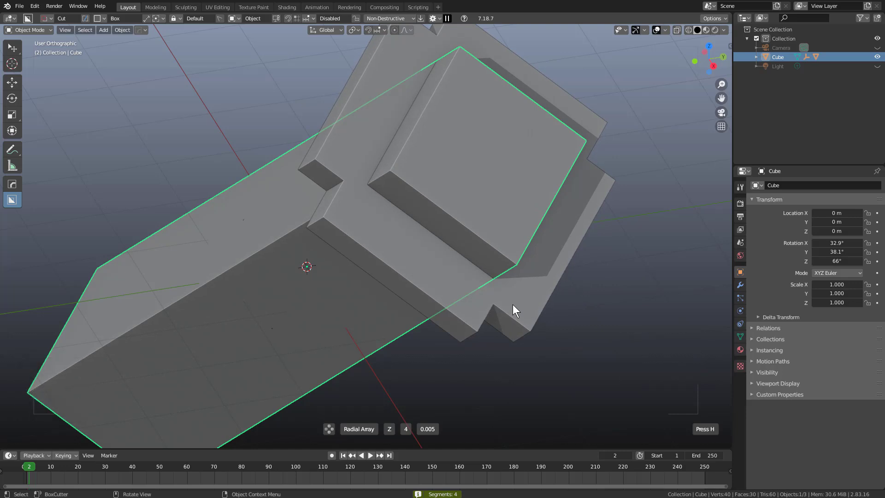
right_click(513, 304)
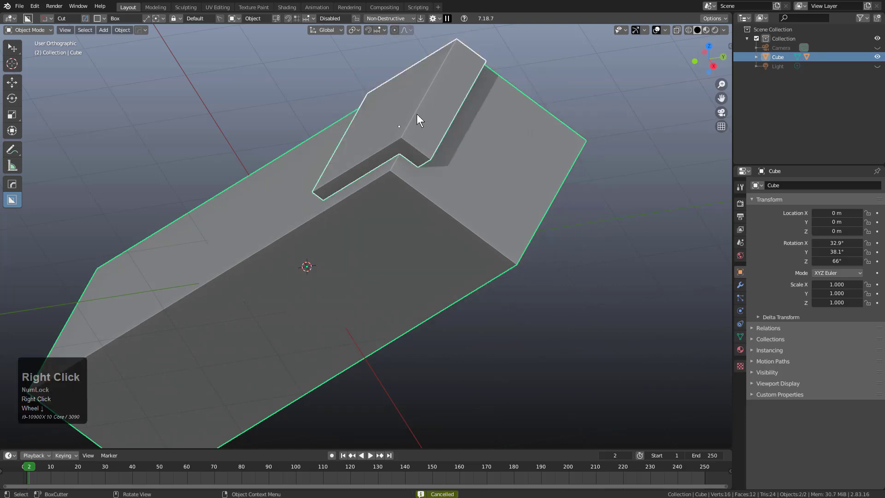
Create a HardOps Radial Array of the box relative to the bar, on Z with 4 segments
left_click(427, 123)
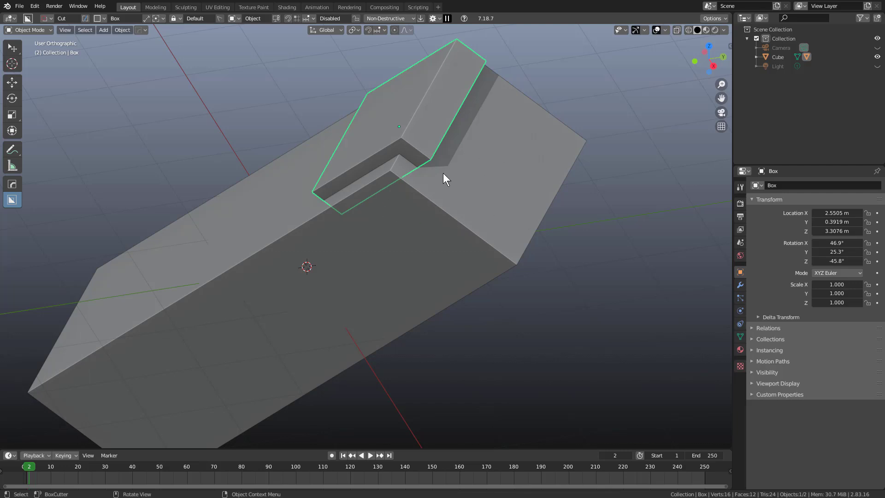
left_click(476, 187, "shift")
key("q")
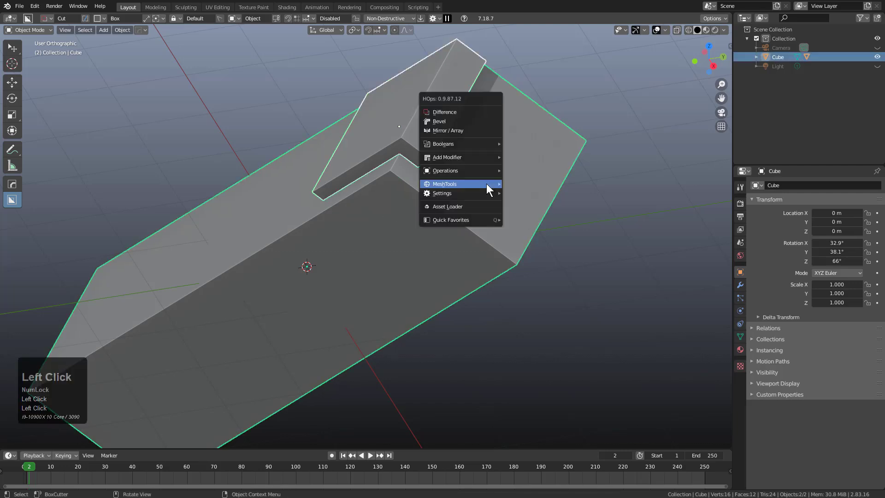
mouse_move(488, 184)
left_click(529, 226)
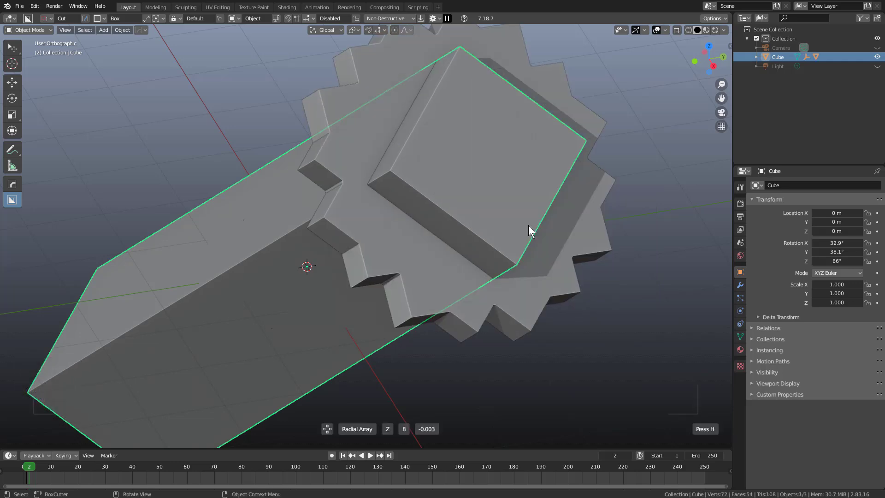
scroll(528, 225, "down", 5)
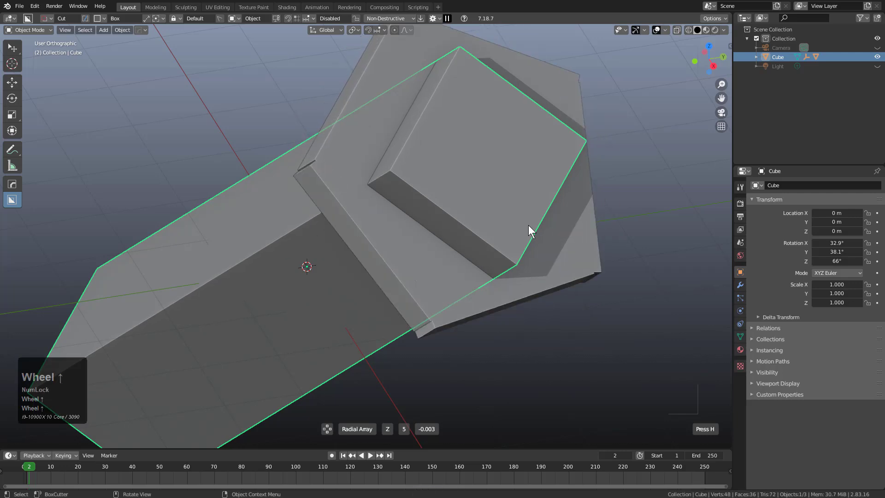
scroll(528, 225, "up", 1)
left_click(528, 225)
Rotate the arrayed box's mesh in Edit Mode about its local Z and local Y axes so its sides line up with the bar
left_click(368, 139)
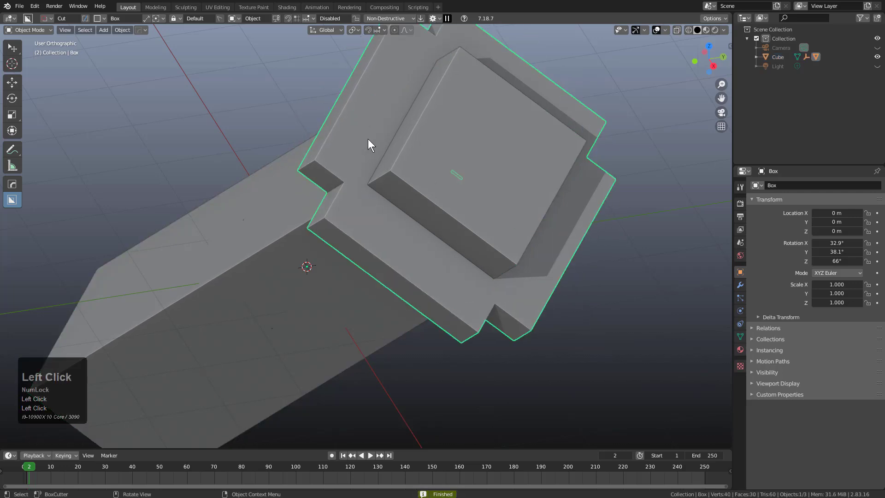
key("Tab")
key("r")
key("z")
key("z")
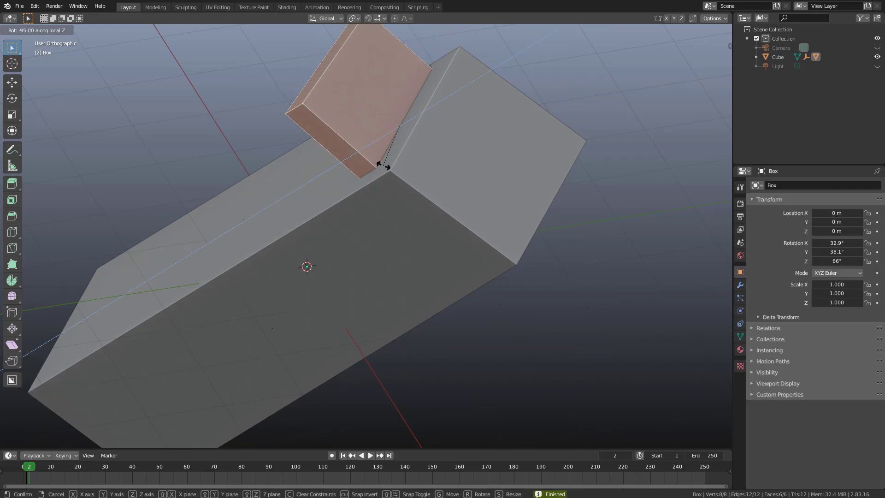
left_click(388, 159)
key("r")
key("y")
key("y")
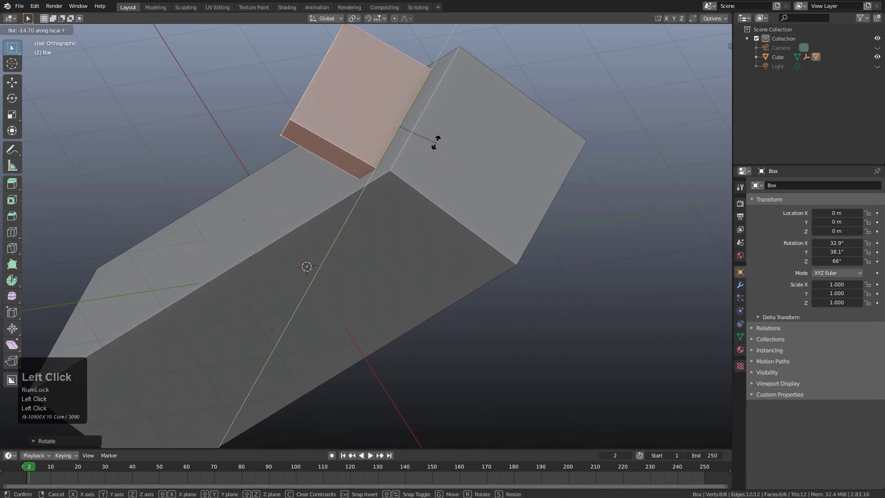
left_click(401, 123)
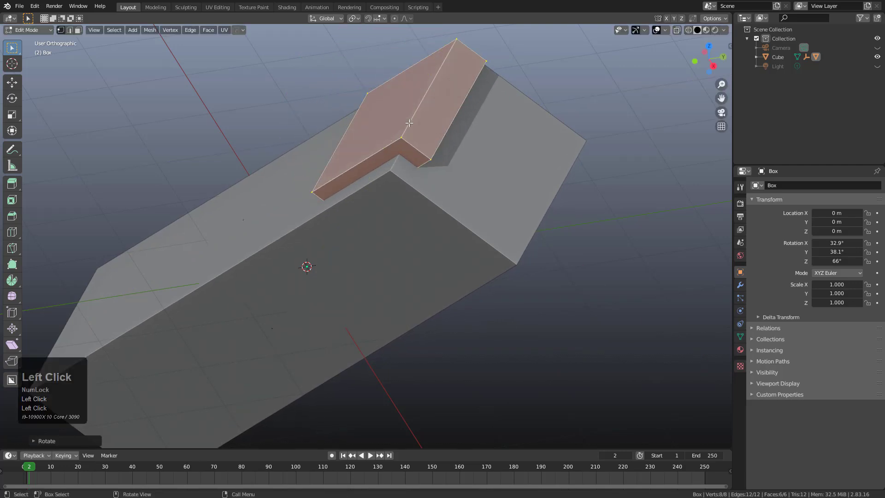
key("Tab")
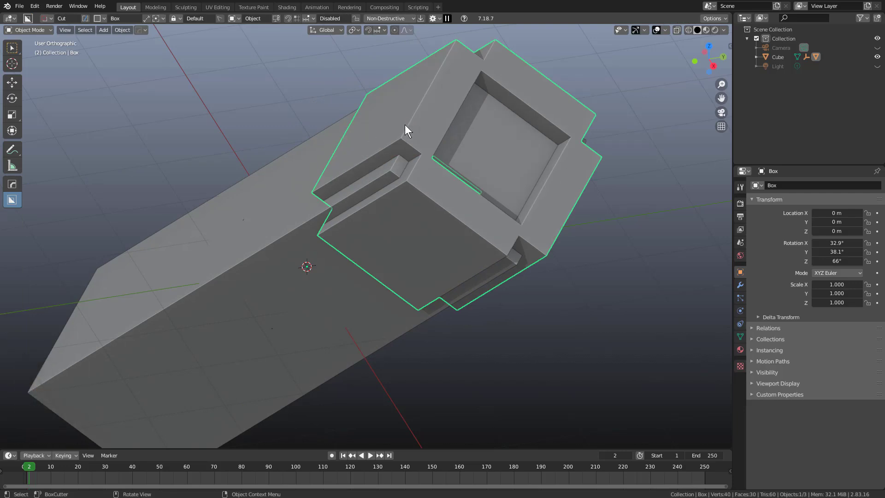
Replace the arrayed box with a newly drawn, slightly longer BoxCutter box near the same end of the bar
key("x")
left_click(404, 125)
mouse_move(342, 125)
left_mouse_down()
mouse_move(429, 113)
mouse_move(441, 132)
mouse_move(432, 139)
left_mouse_up()
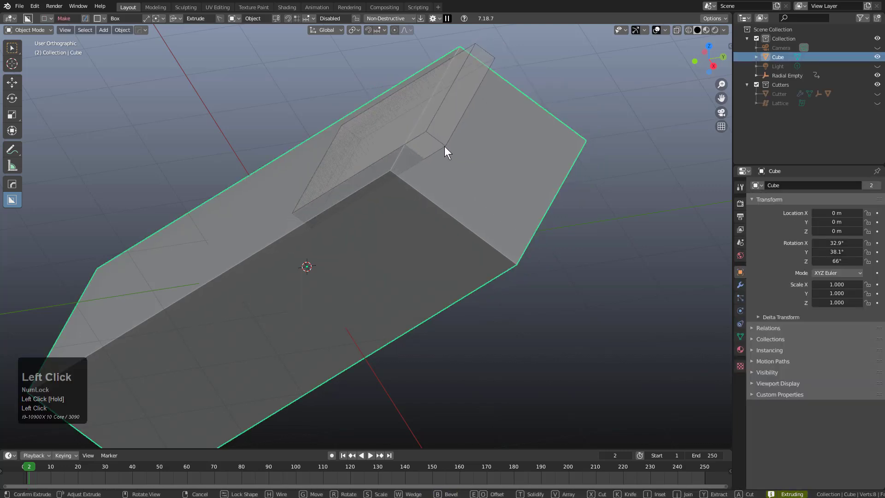
left_click(438, 92)
Move the bar's origin to the center of its end face with HardOps Set Origin, using location and rotation
left_click(537, 162, "shift")
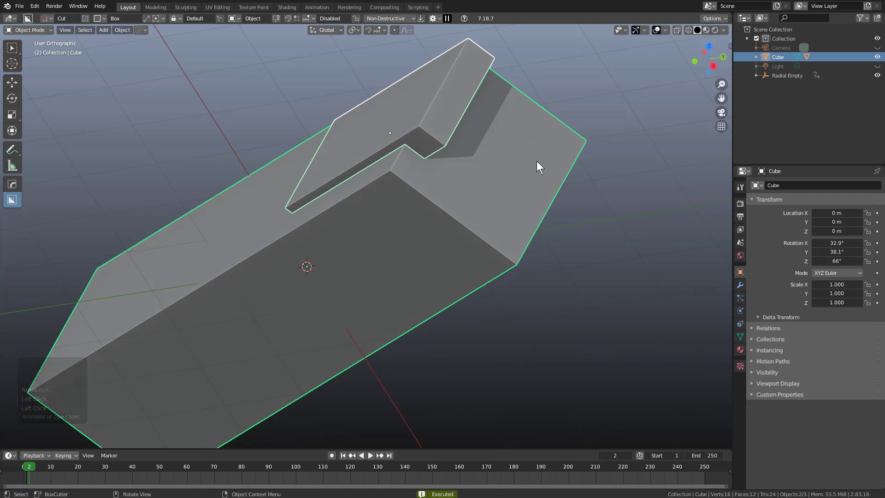
key("q")
left_click(577, 172)
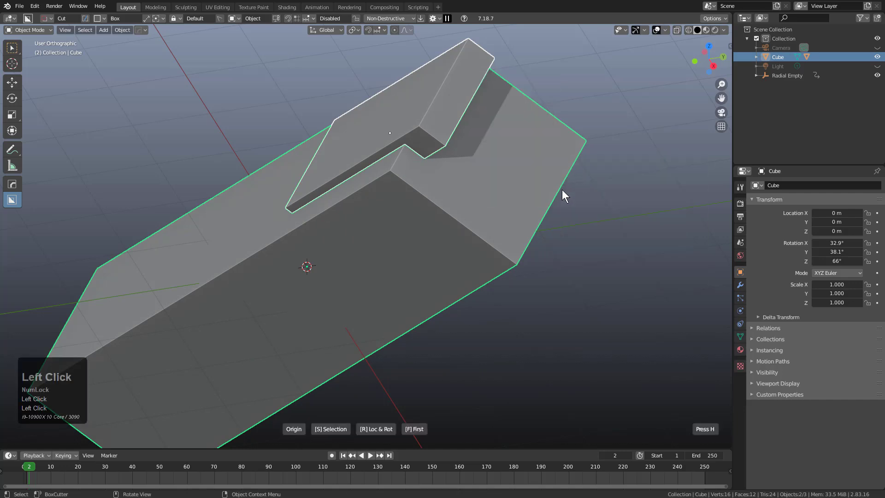
left_click_drag(489, 155, 551, 200)
Create a HardOps Radial Array of four boxes around the bar, using the bar's origin as the center
left_click(452, 130)
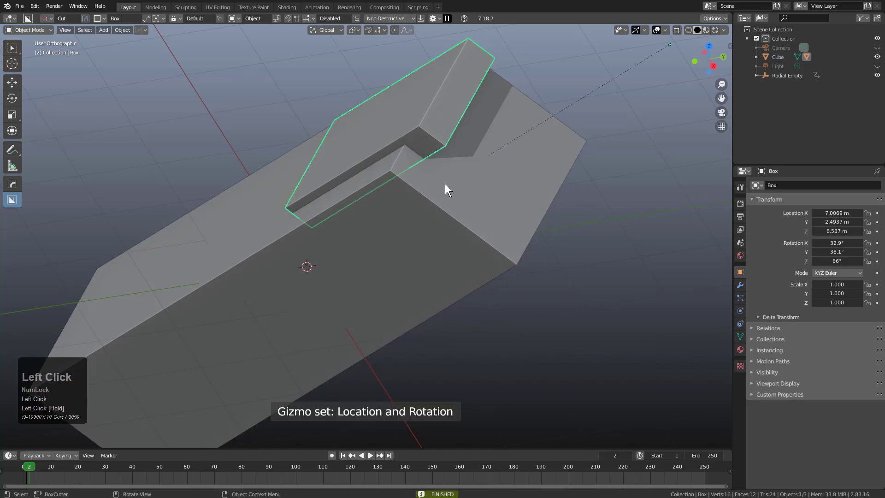
left_click(421, 185)
key("q")
mouse_move(509, 162)
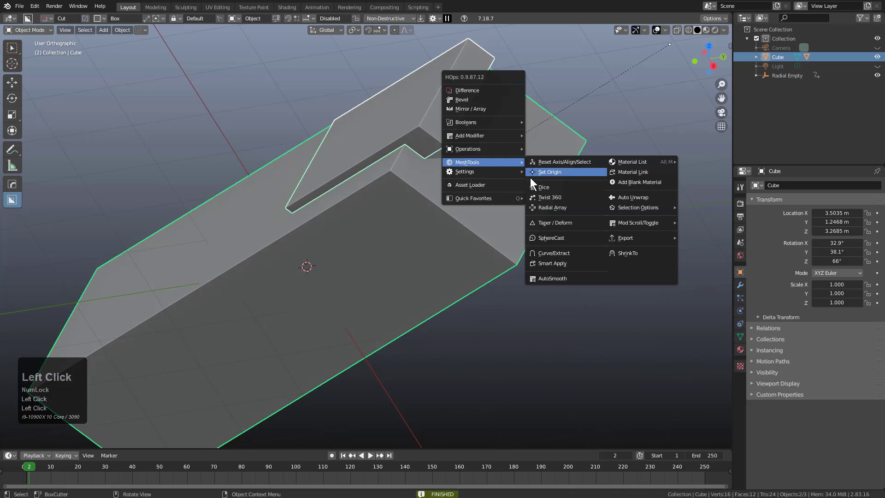
left_click(545, 207)
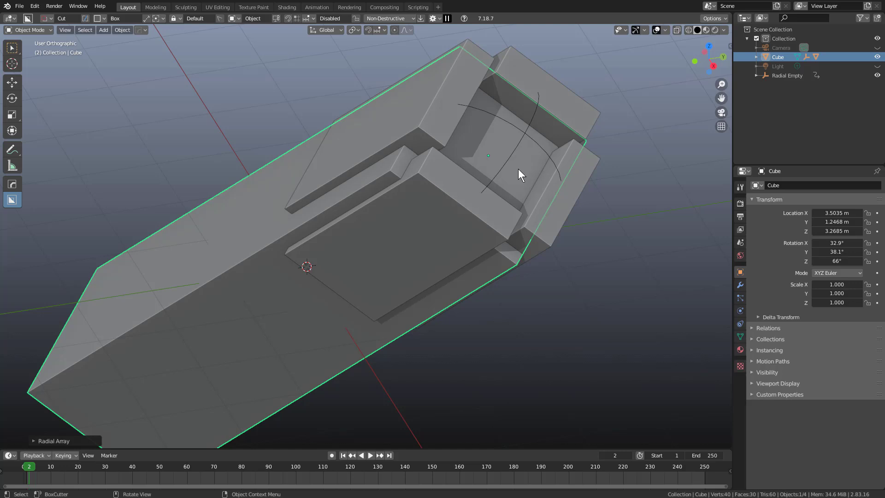
middle_click_drag(518, 169, 519, 176)
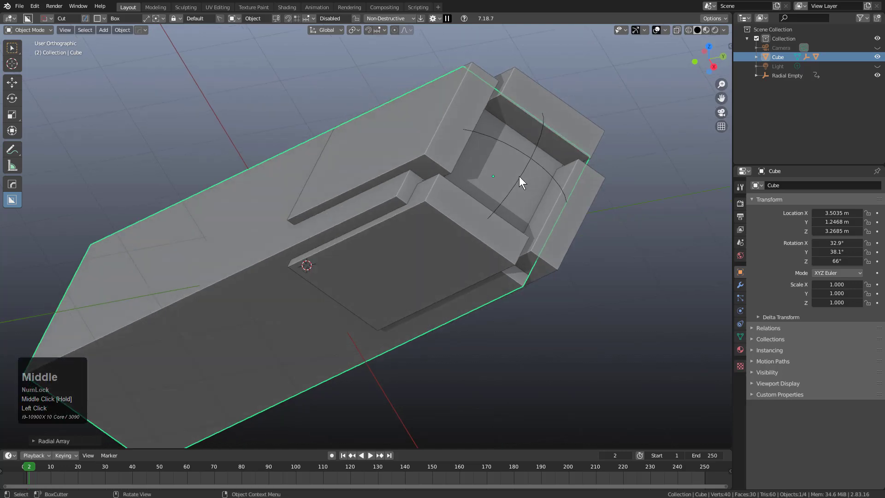
Delete the arrayed box and its array empty, and start a fresh default file without saving
left_click(519, 157)
left_click(525, 158)
key("x")
left_click(528, 156)
scroll(391, 194, "down", 3)
middle_click_drag(391, 194, 392, 172)
key("ctrl+q")
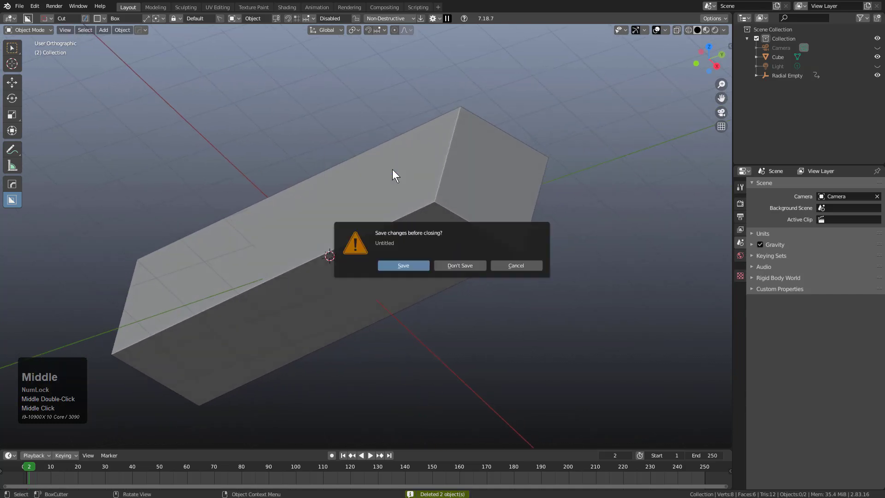
left_click(456, 266)
Bevel the default cube's near upper corner vertex freehand in Edit Mode to cut a large triangular facet
scroll(308, 226, "up", 2)
left_click(398, 211)
key("Tab")
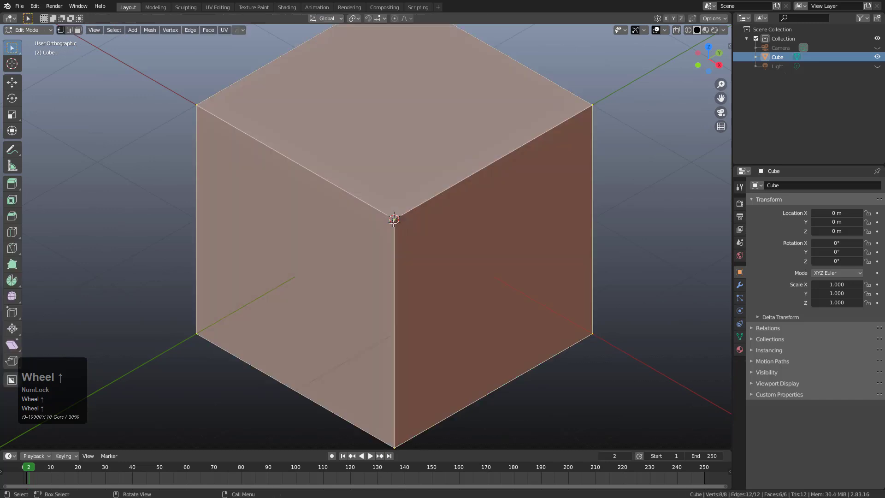
left_click(399, 211)
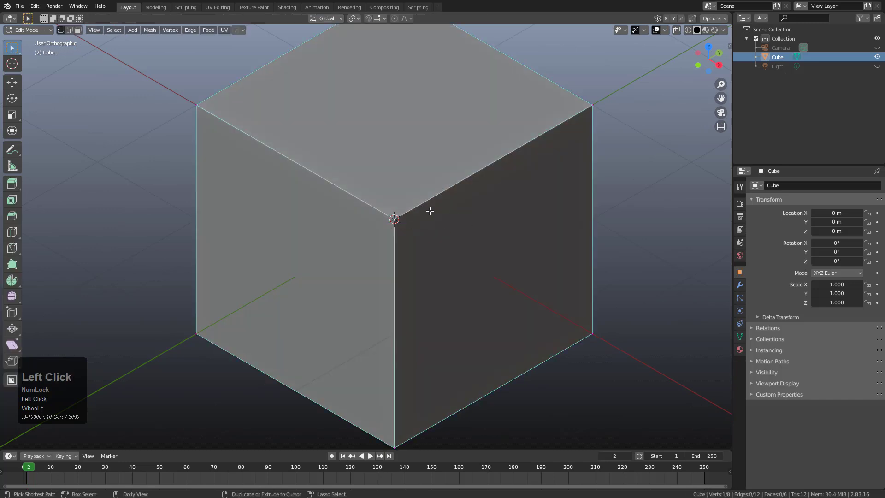
key("ctrl+shift+b")
left_click(576, 241)
middle_click_drag(576, 241, 446, 233)
key("Tab")
scroll(446, 232, "down", 3)
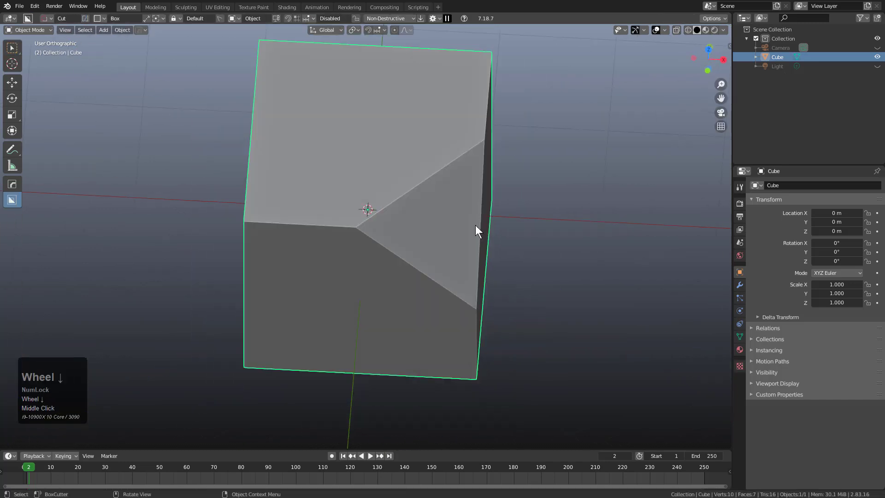
Place the 3D cursor on the triangular facet and cut a facet-aligned box freehand across its upper edge with BoxCutter
scroll(429, 197, "up", 5)
right_click(466, 227)
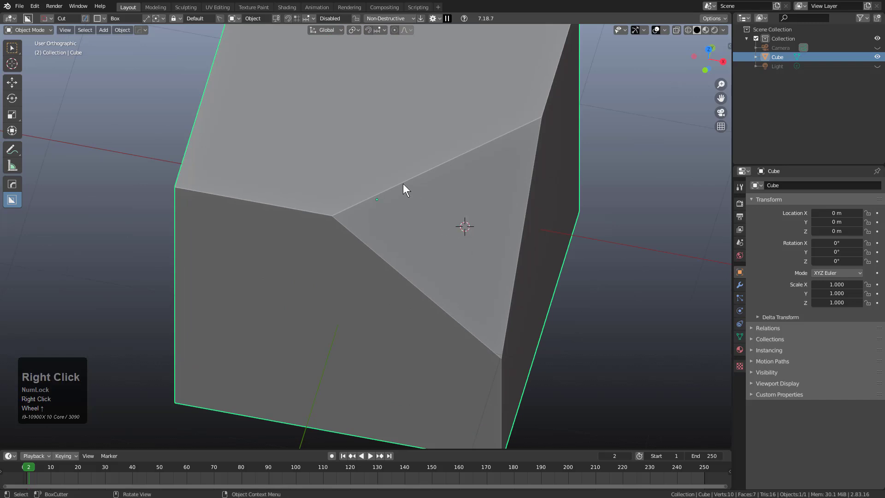
mouse_move(436, 182)
left_mouse_down()
mouse_move(483, 114)
mouse_move(459, 113)
left_mouse_up()
left_click(460, 113)
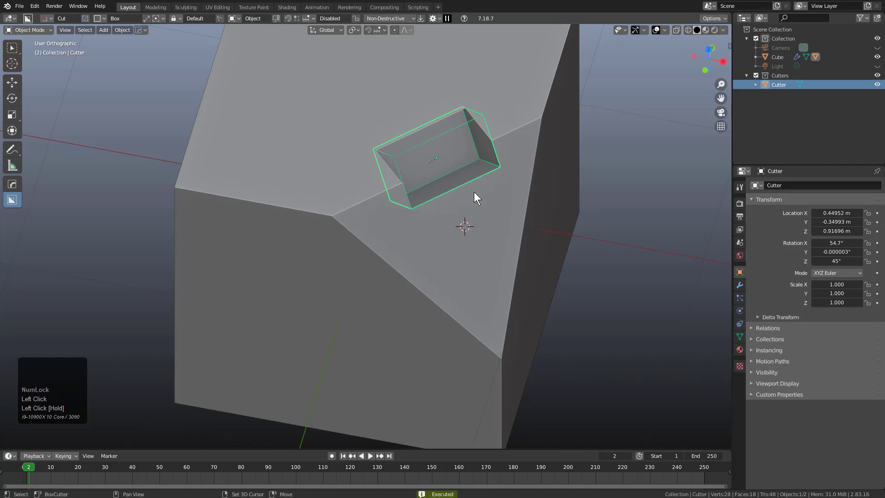
Create a HardOps Radial Array of three box cutters around the 3D cursor and hide the cutters
middle_click_drag(458, 253, 427, 219, "shift")
scroll(424, 207, "up", 1)
middle_click_drag(399, 147, 455, 96)
middle_click_drag(491, 133, 485, 172)
key("q")
mouse_move(510, 167)
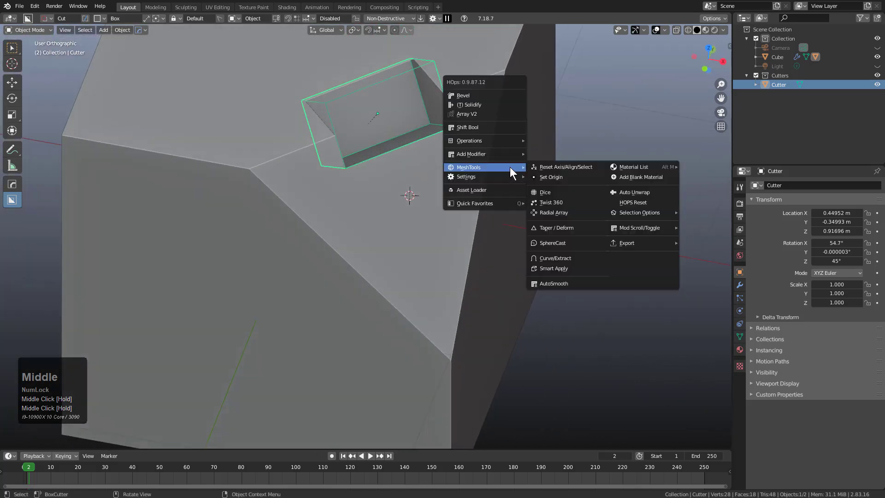
left_click(561, 211)
scroll(560, 210, "down", 4)
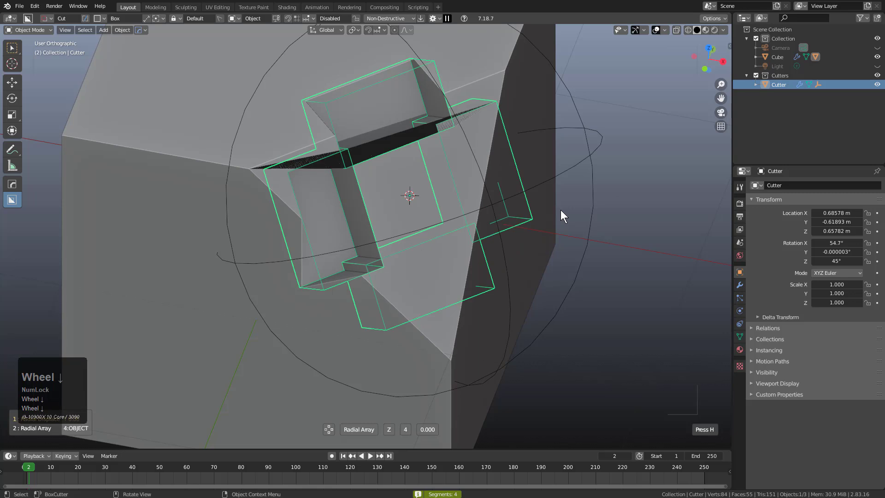
left_click(560, 210)
mouse_move(560, 209)
middle_mouse_down()
mouse_move(511, 199)
mouse_move(551, 211)
middle_mouse_up()
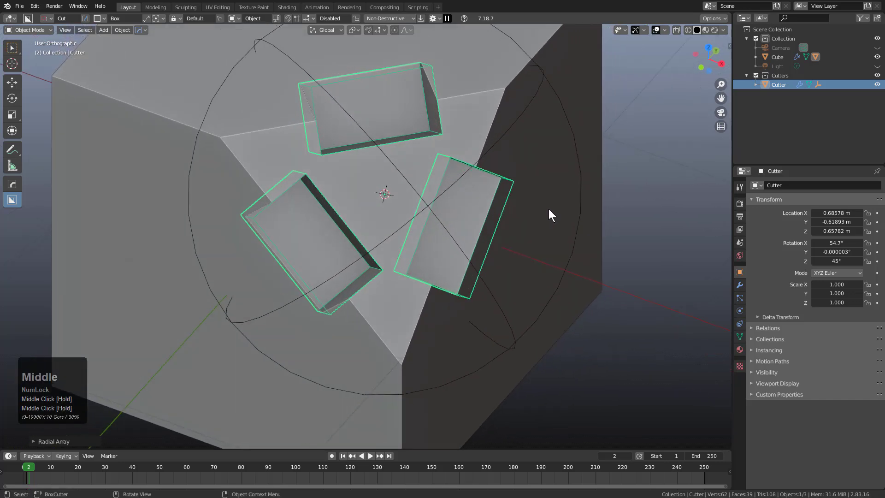
key("1")
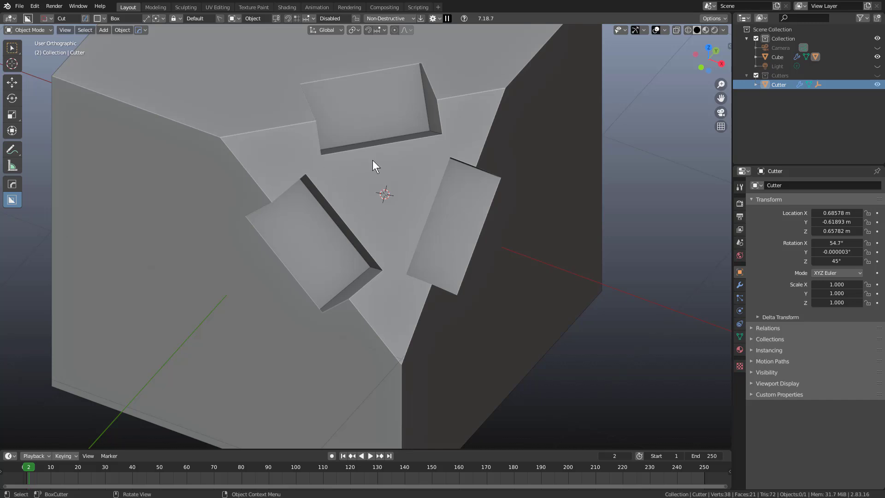
middle_click_drag(372, 159, 381, 178)
left_click(283, 100)
left_click_drag(284, 100, 425, 131)
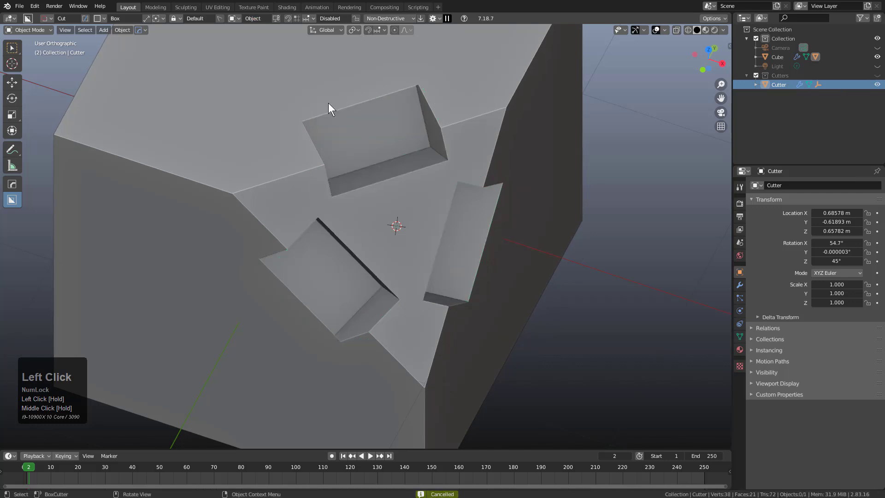
left_click(283, 86)
left_click_drag(275, 97, 365, 153)
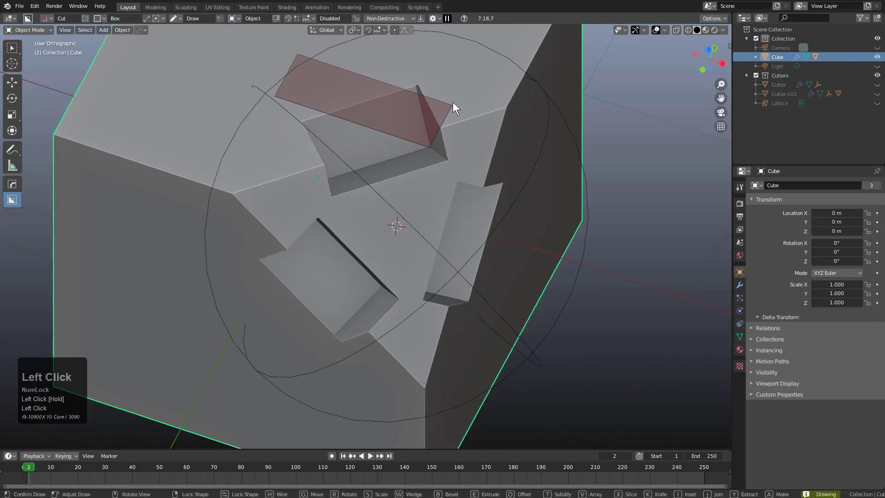
Cut a second box freehand into the cube's top face, parallel to the upper pocket and overlapping it
left_click(438, 106)
key("shift+v")
left_click(434, 121)
left_click(429, 139)
mouse_move(415, 68)
left_mouse_down()
mouse_move(334, 124)
mouse_move(311, 152)
left_mouse_up()
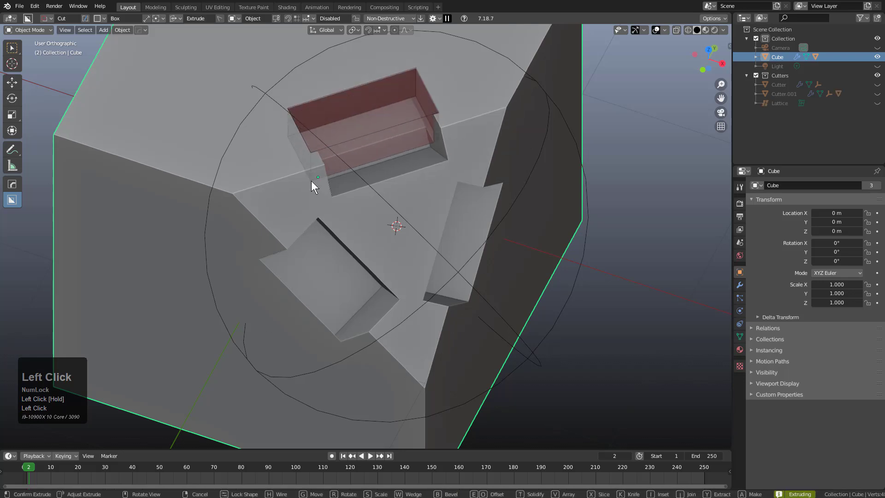
left_click(313, 173)
Try a three-segment HardOps Radial Array of the second cutter with the cube as the active object
middle_click_drag(316, 131, 325, 103)
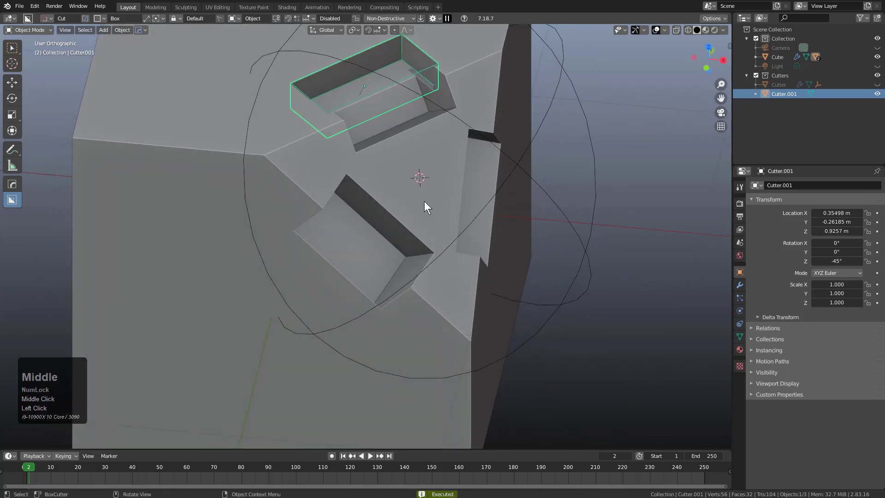
middle_click_drag(431, 215, 387, 79)
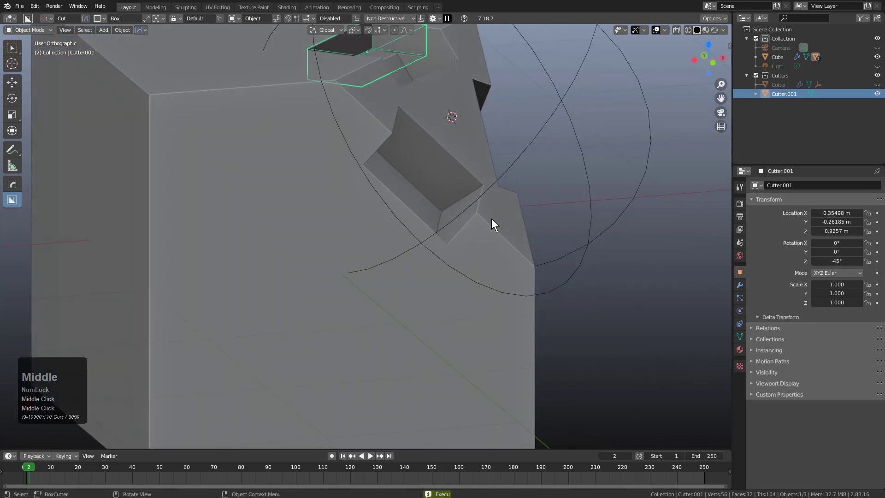
middle_click_drag(466, 138, 378, 215)
left_click(378, 215)
middle_click_drag(462, 223, 459, 217)
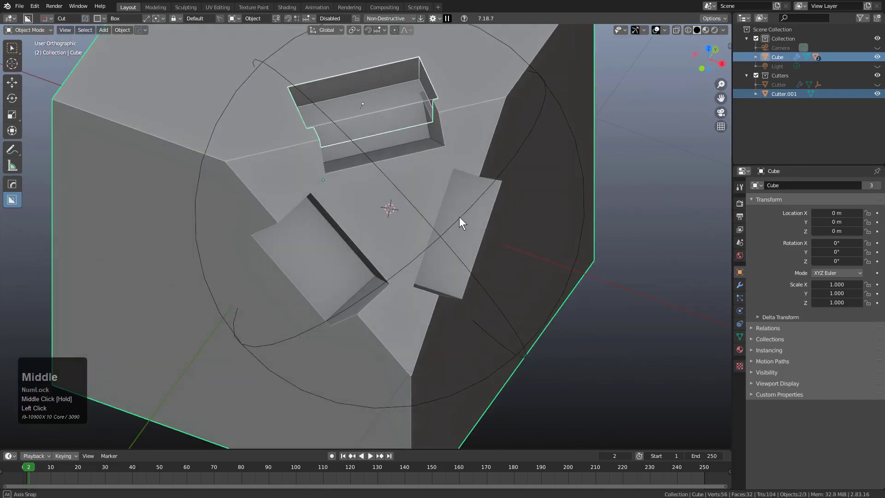
key("q")
mouse_move(459, 216)
left_click(506, 264)
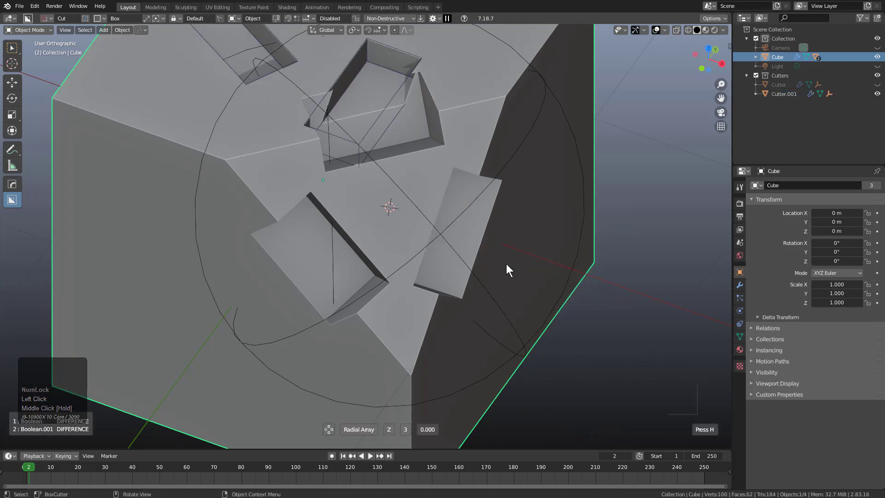
scroll(506, 263, "down", 1)
scroll(506, 264, "up", 1)
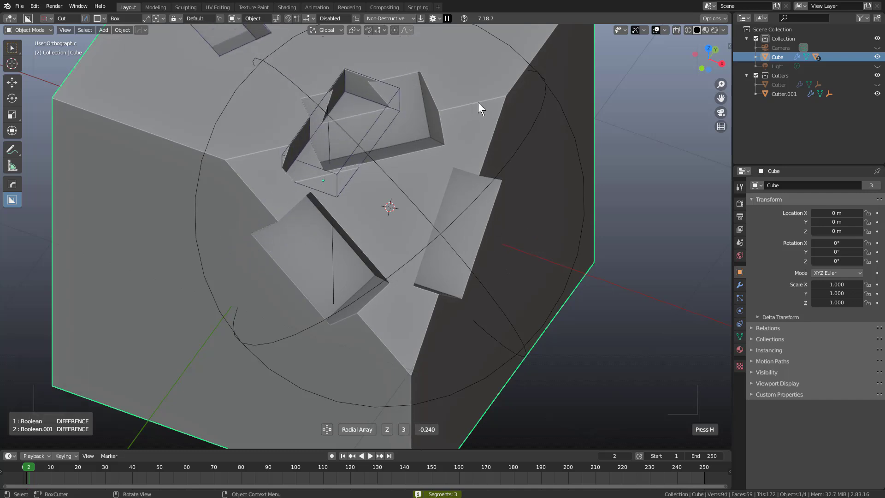
right_click(523, 87)
Move the origins of the cube and the second cutter with HardOps Set Origin, using the triangular facet for location and rotation
middle_click_drag(443, 137, 449, 142)
key("q")
mouse_move(457, 140)
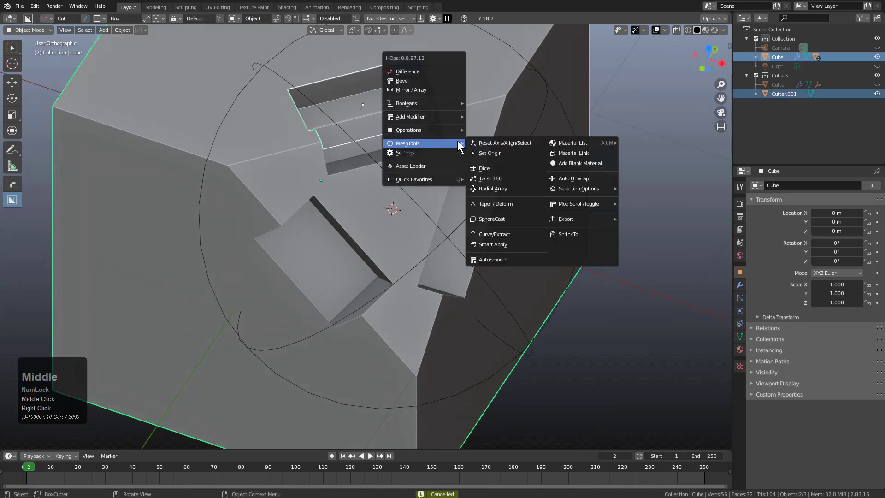
left_click(490, 150)
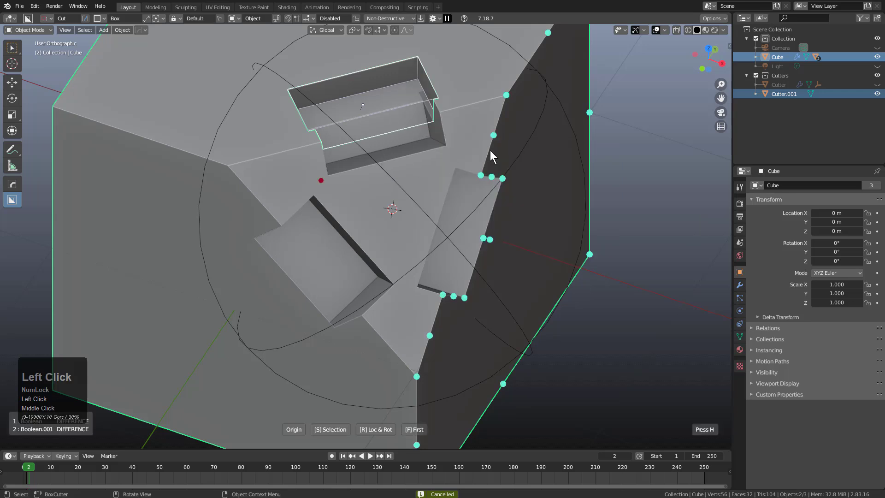
left_click(389, 210)
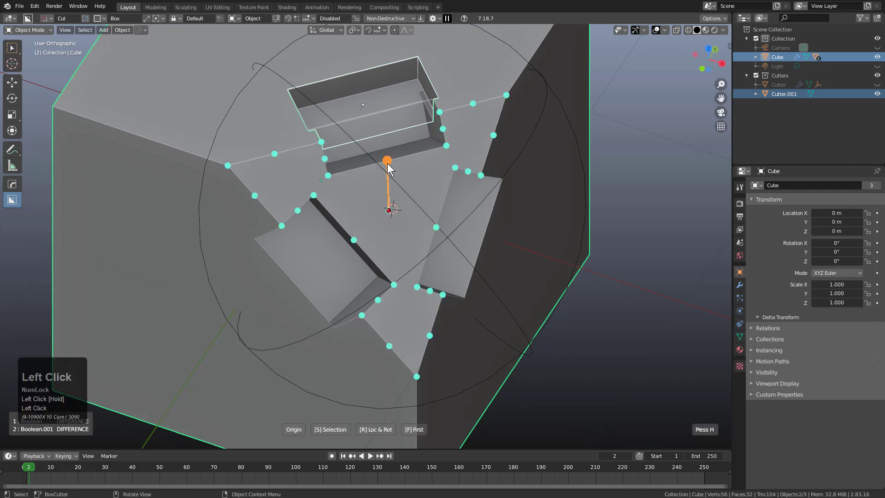
left_click(389, 162)
middle_click_drag(391, 159, 414, 156)
Try a three-segment HardOps Radial Array on the second cutter alone
left_click(410, 90)
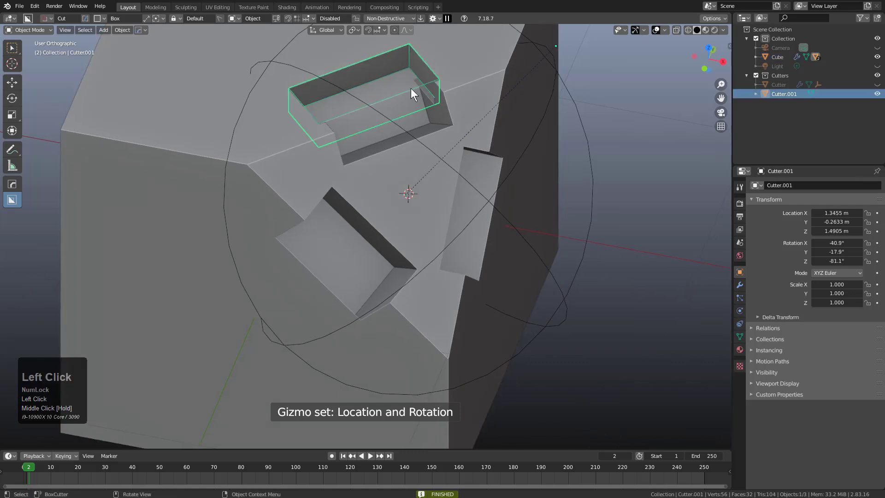
key("q")
mouse_move(508, 147)
left_click(556, 193)
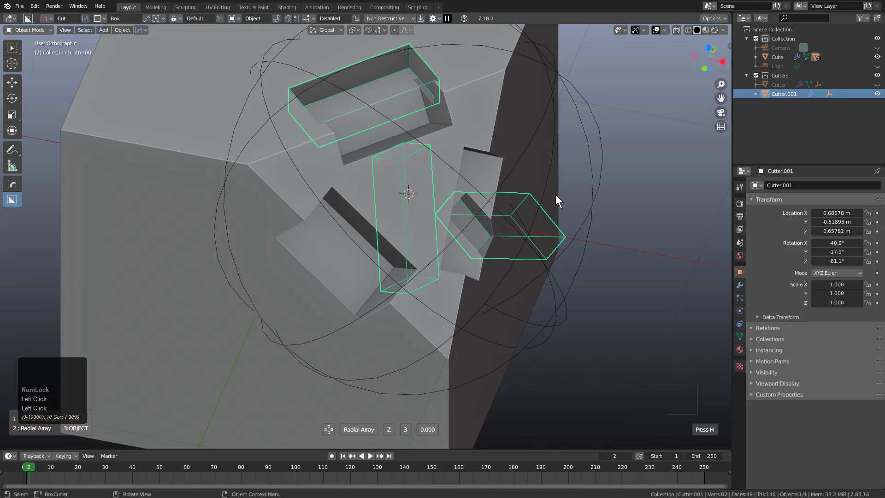
right_click(555, 195)
Turn off the viewport display of both Boolean modifiers on the cube
left_click(436, 172)
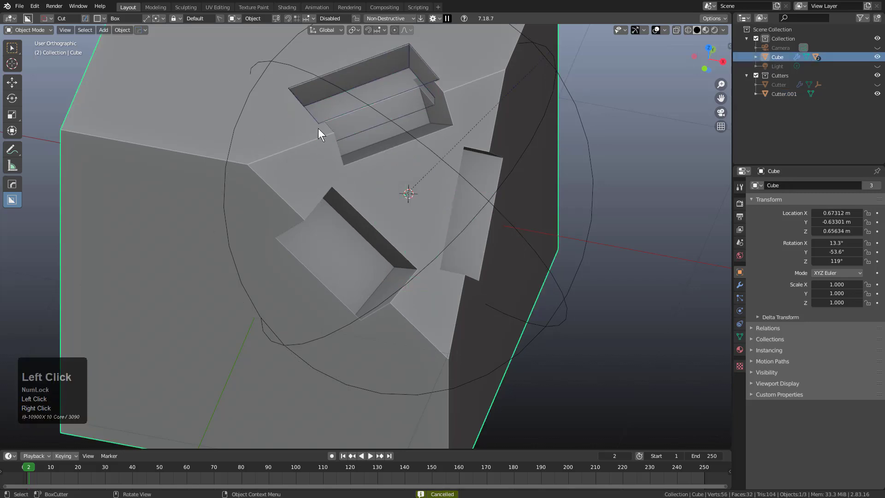
left_click(741, 286)
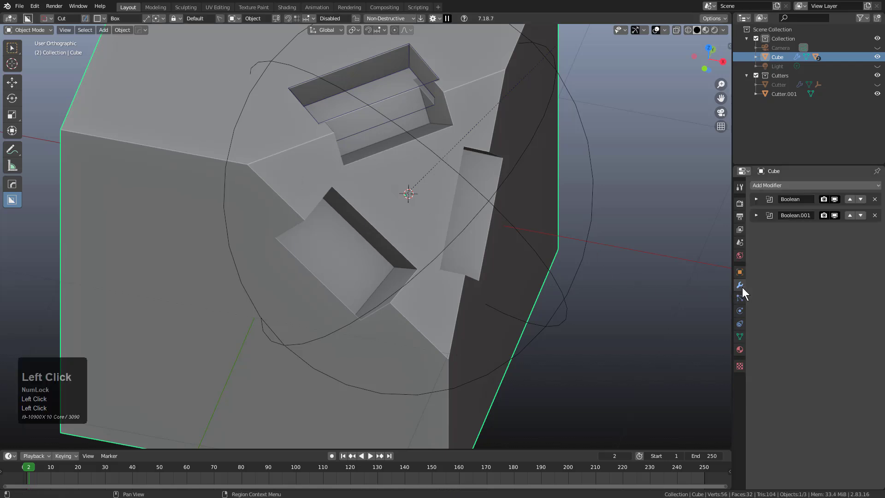
left_click(835, 215)
left_click(834, 199)
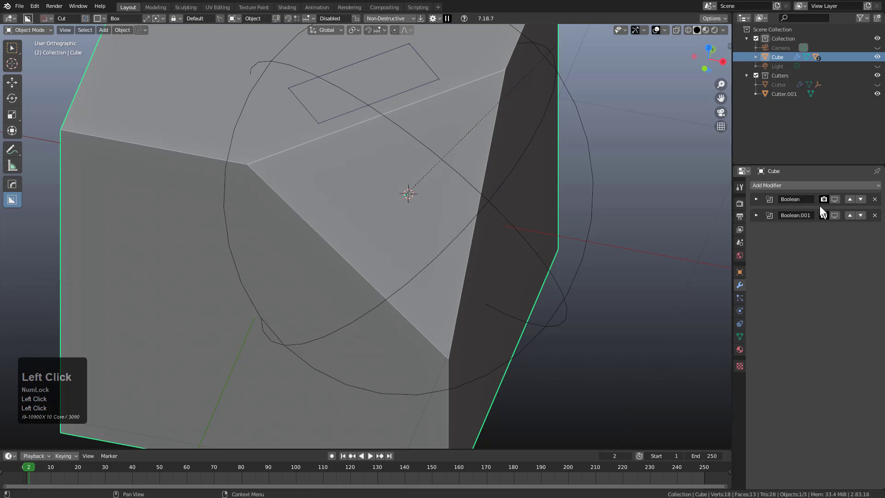
Set the second cutter's origin to the triangular facet's center, oriented toward its upper edge, using HardOps Set Origin with deselected objects as targets
left_click(431, 81)
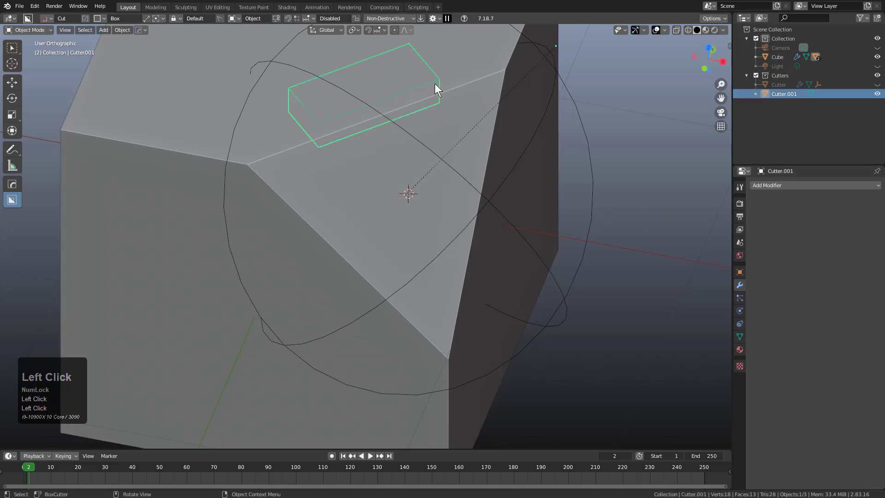
key("q")
mouse_move(429, 96)
left_click(490, 106)
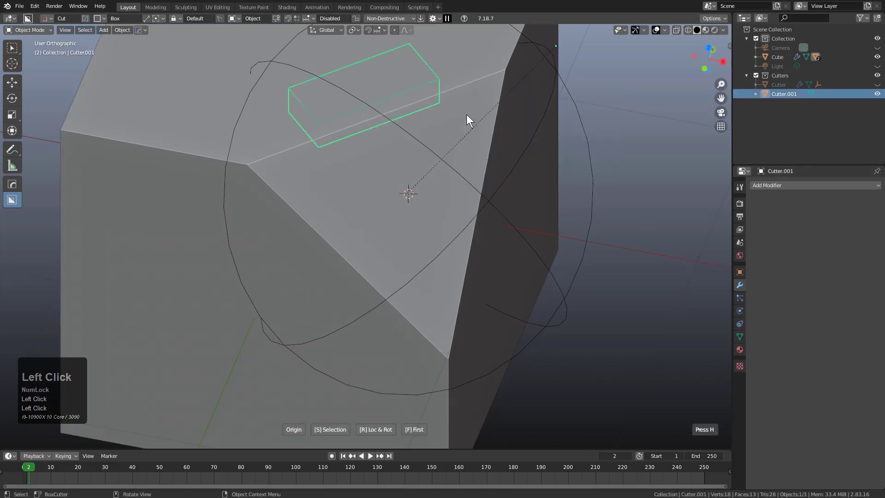
key("s")
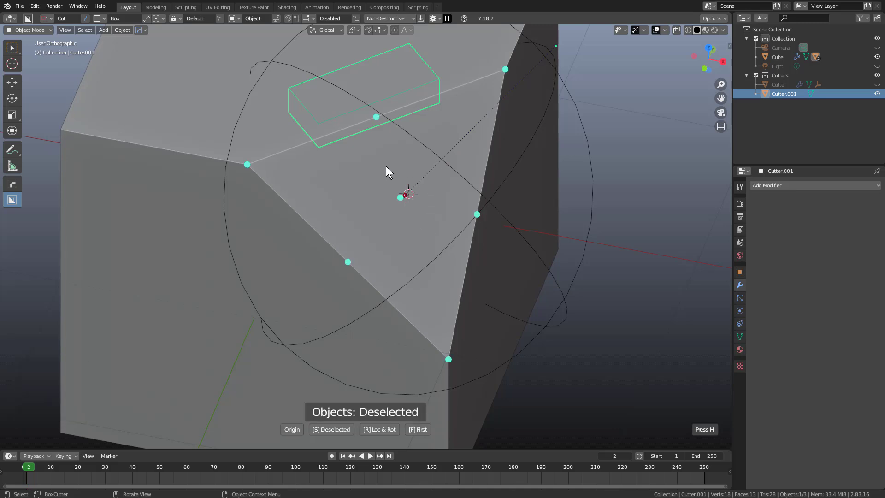
left_click_drag(400, 197, 378, 117)
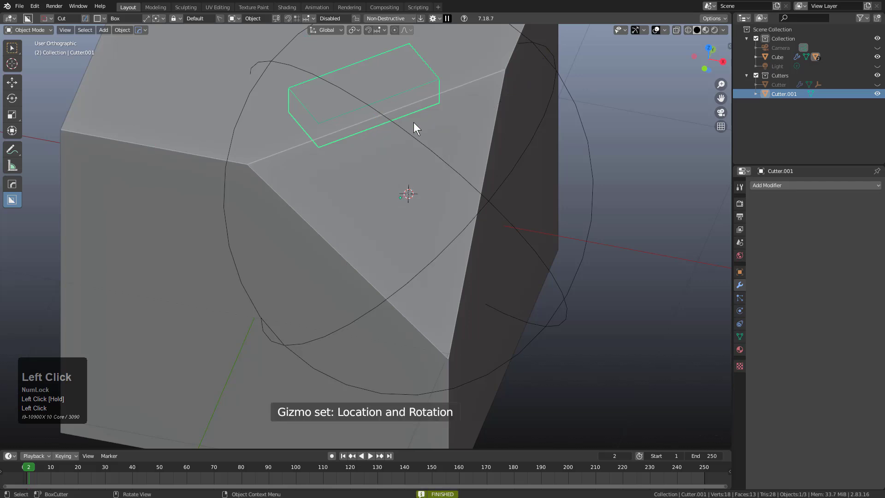
Create a HardOps Radial Array of three copies of the second cutter around the triangular facet's center
left_click(435, 79)
left_click(436, 80)
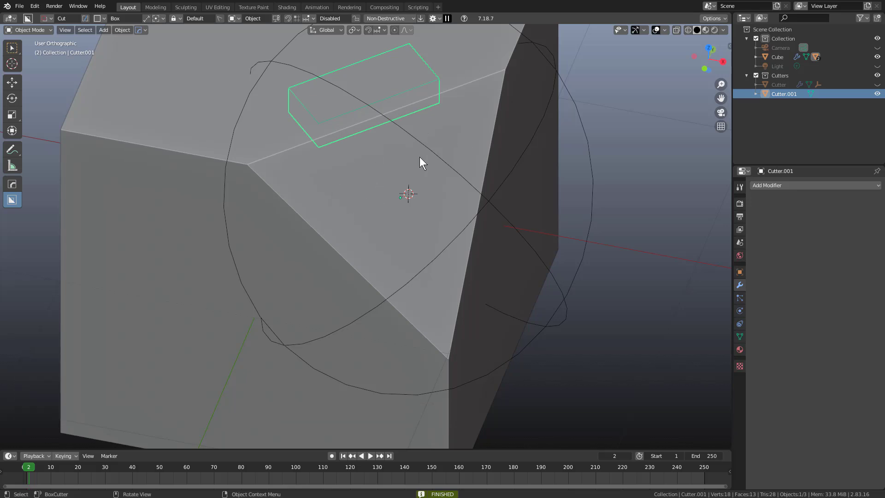
key("q")
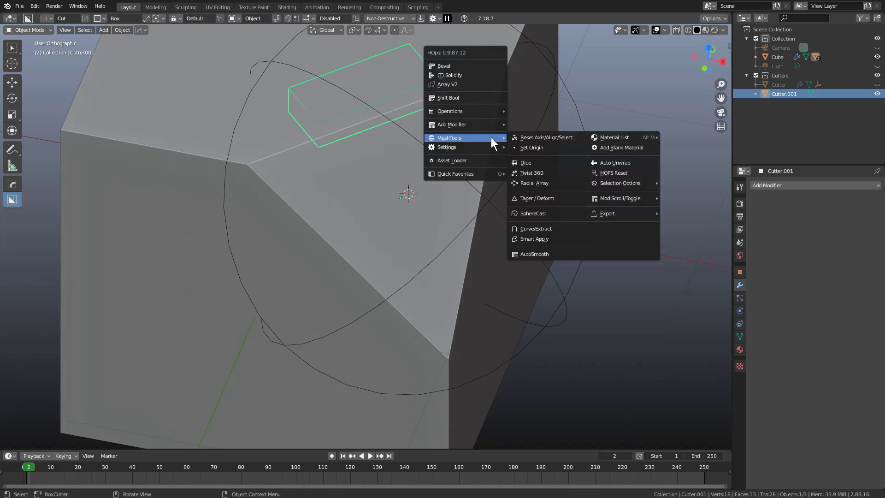
left_click(536, 187)
left_click(537, 187)
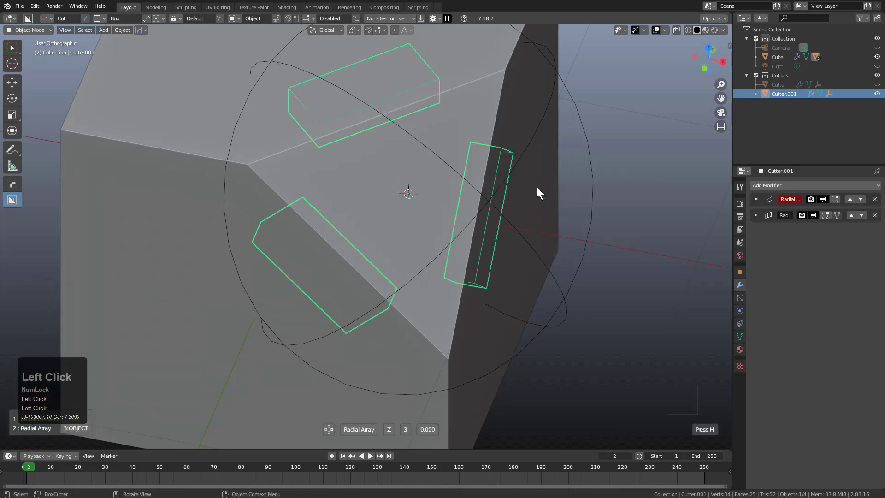
Turn the viewport display of both Boolean modifiers on the cube back on
middle_click_drag(453, 204, 344, 223)
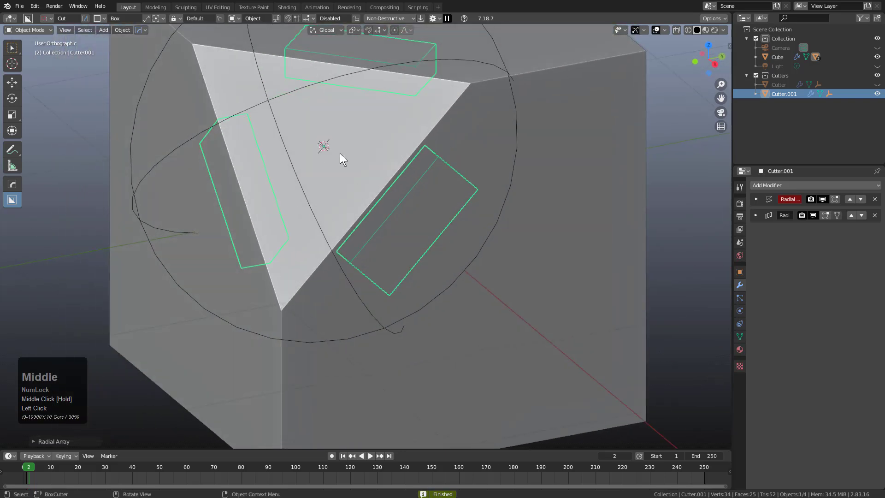
left_click(375, 134)
left_click_drag(834, 199, 834, 215)
middle_click_drag(341, 184, 397, 159)
middle_click_drag(332, 212, 339, 211)
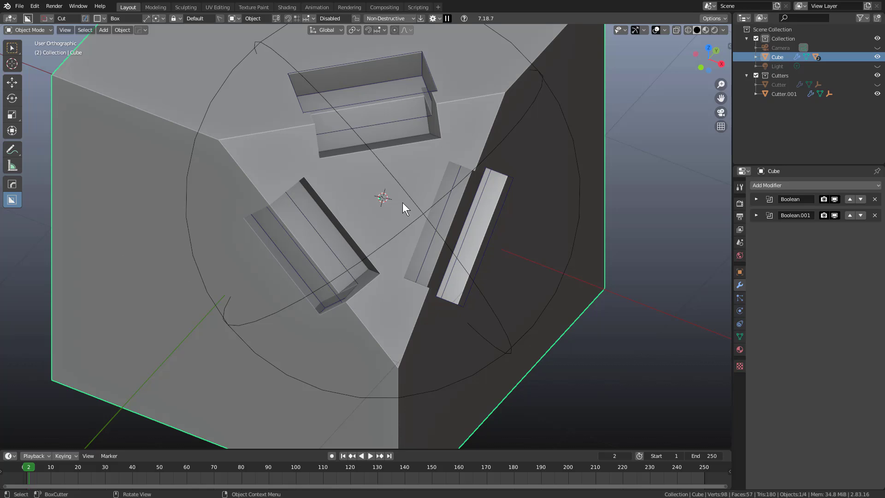
Hide the radially arrayed second cutter
left_click(449, 198)
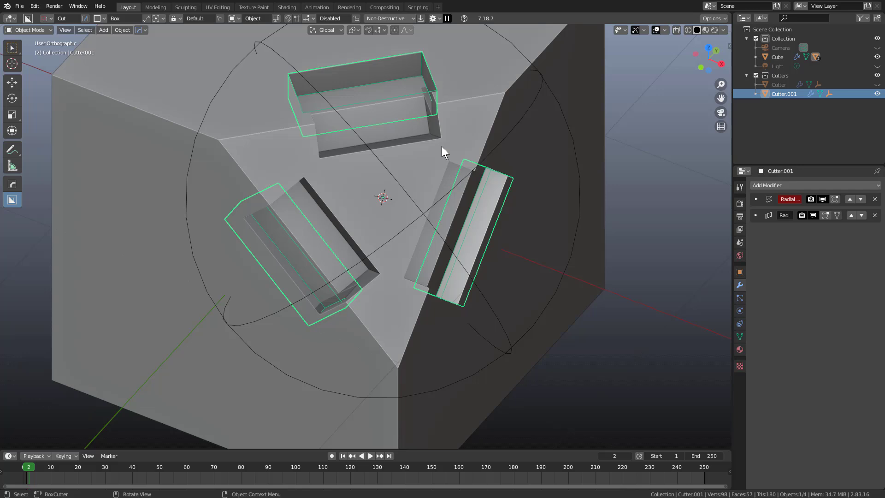
middle_click_drag(441, 146, 407, 163)
key("h")
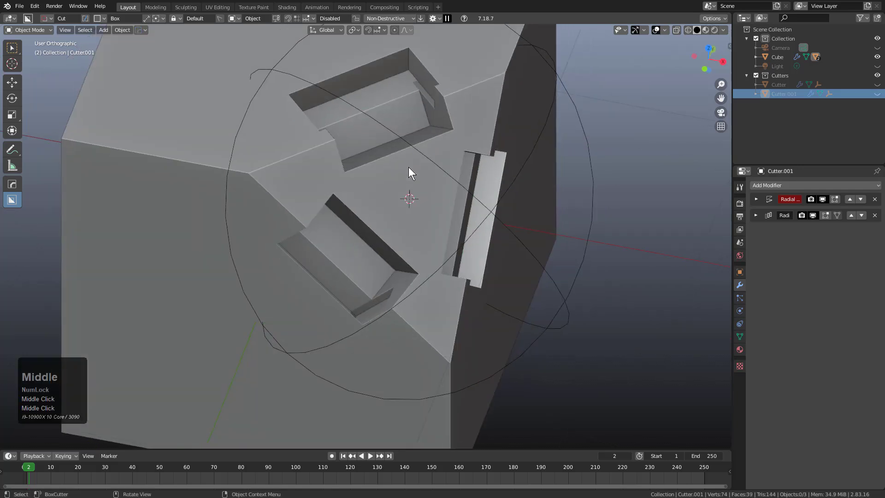
Cut a third, smaller box freehand into the cube's top face, crossing the middle of the upper pocket
left_click(405, 197)
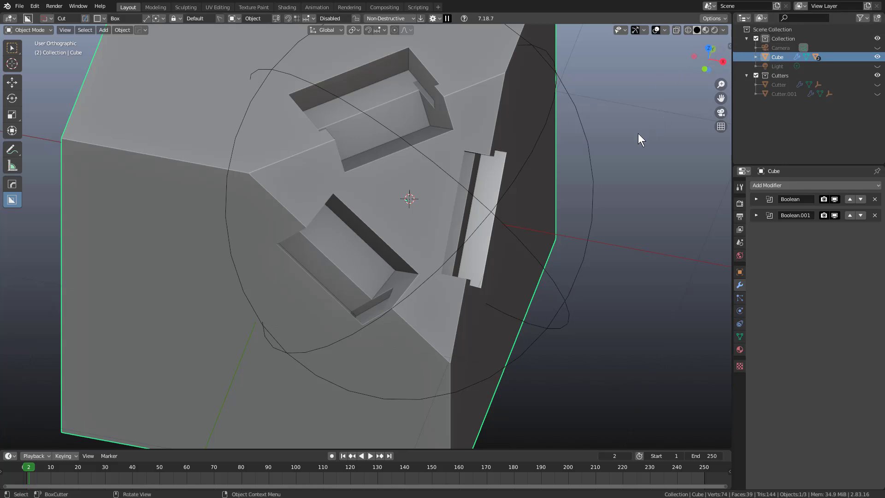
mouse_move(338, 76)
left_mouse_down()
mouse_move(339, 68)
mouse_move(397, 89)
left_mouse_up()
left_click(408, 151)
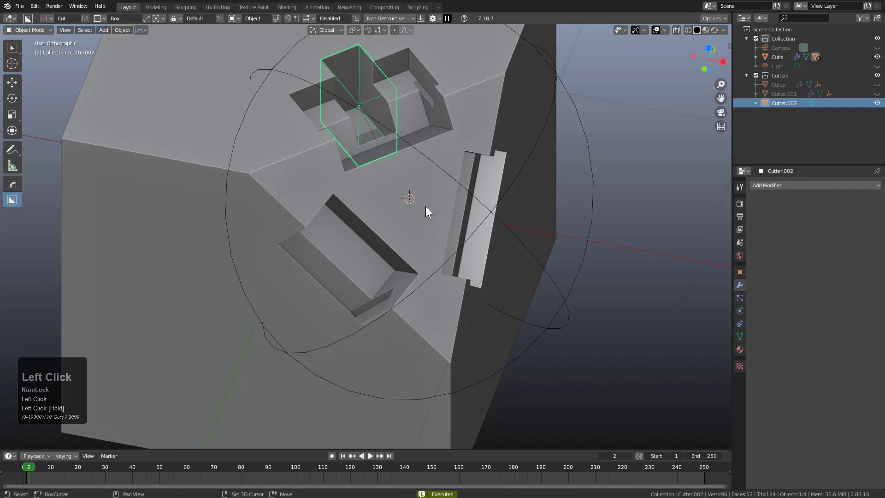
key("q")
mouse_move(449, 200)
left_click(494, 248)
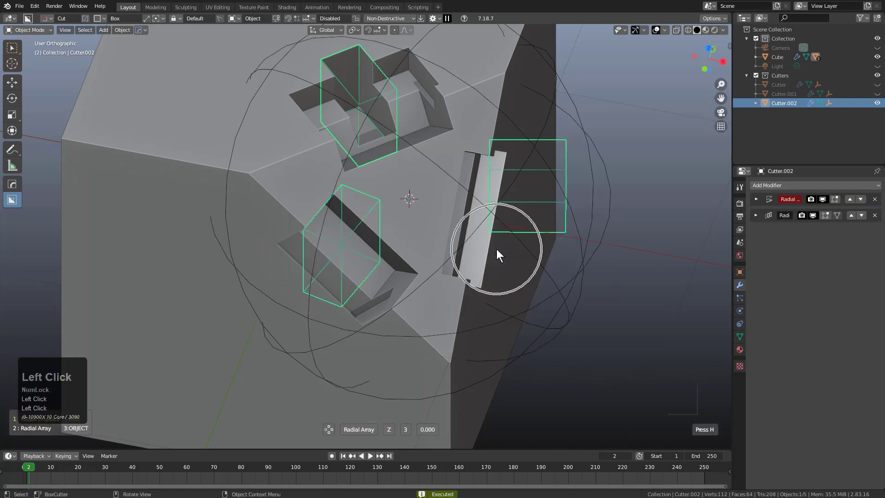
middle_click_drag(496, 248, 516, 233)
mouse_move(448, 178)
middle_mouse_down()
mouse_move(444, 174)
mouse_move(474, 143)
mouse_move(494, 137)
mouse_move(446, 181)
middle_mouse_up()
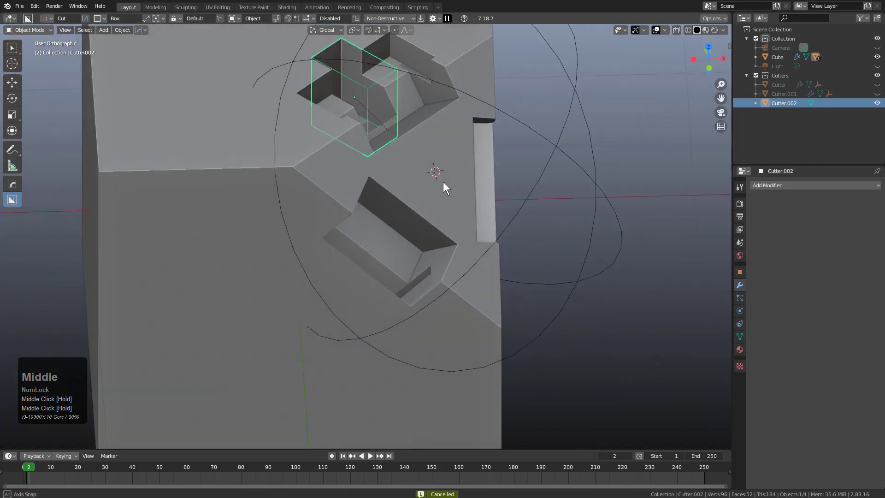
Turn off the viewport display of all three Boolean modifiers on the cube
scroll(437, 182, "up", 3)
scroll(436, 175, "up", 1)
scroll(442, 170, "down", 3)
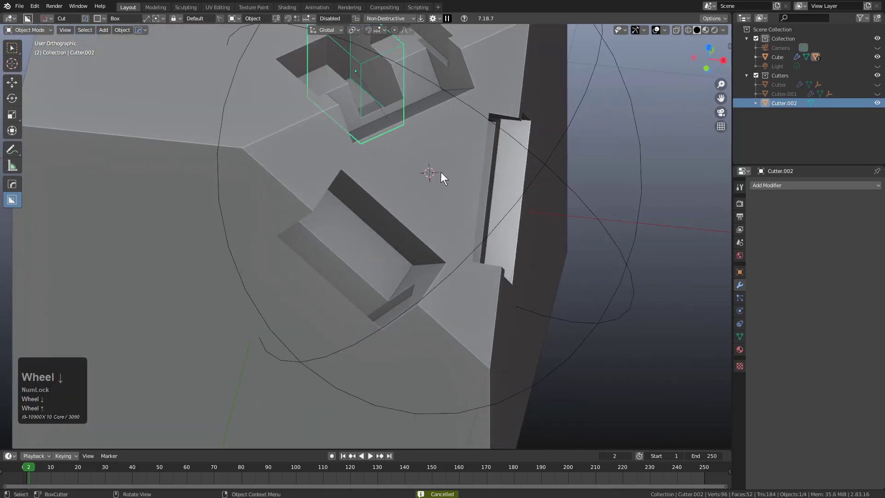
left_click(434, 169)
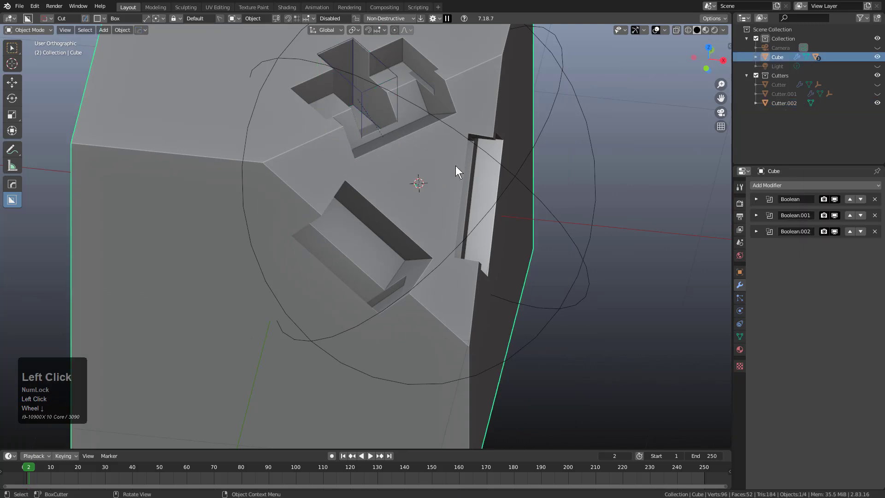
left_click(834, 231)
left_click(834, 214)
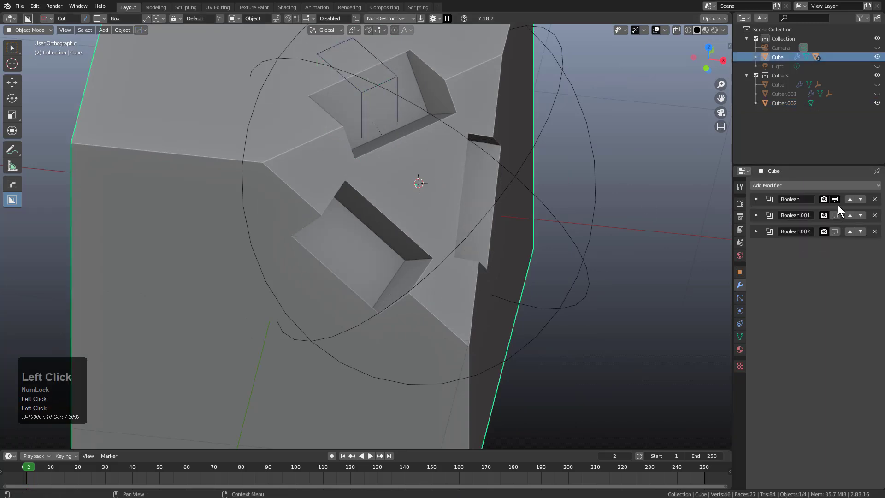
left_click(835, 201)
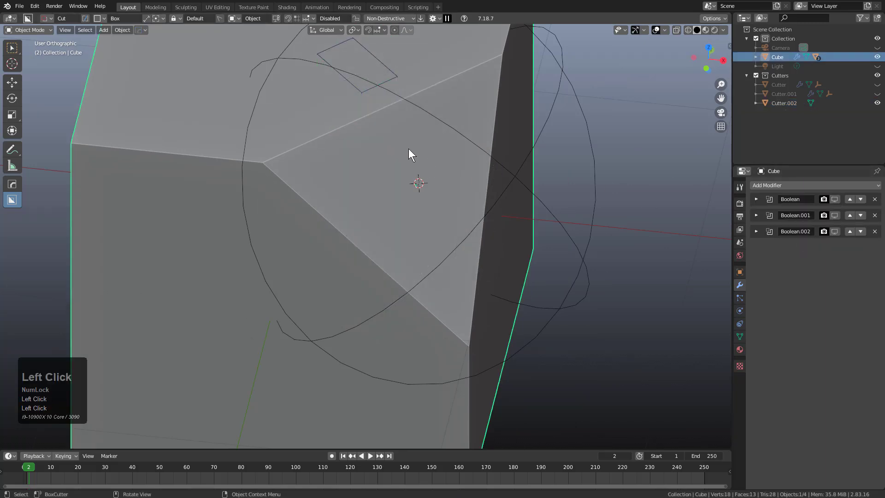
Set the third cutter's origin to the center of the cube's triangular facet with HardOps Set Origin, using the Selection option
left_click(392, 71)
key("q")
mouse_move(503, 120)
left_click(540, 134)
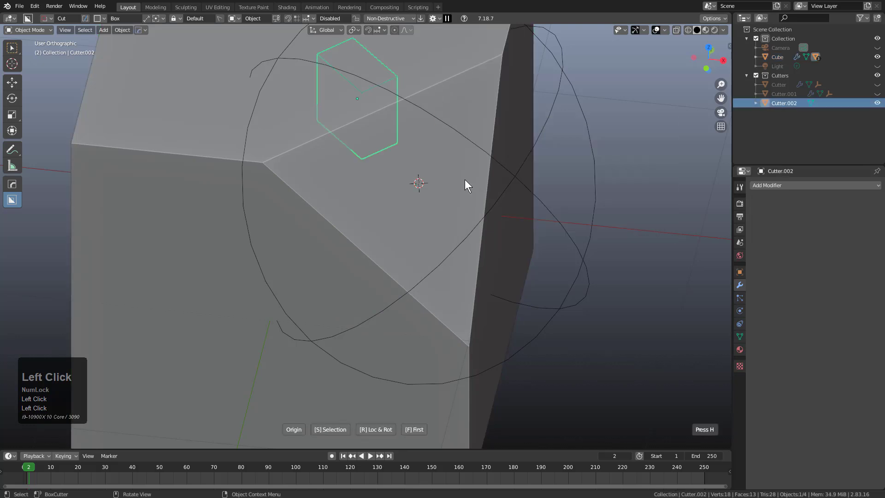
key("s")
left_click_drag(411, 188, 383, 109)
left_click_drag(422, 148, 454, 166)
Turn the viewport display of the cube's three Boolean modifiers back on
left_click(447, 164)
left_click_drag(833, 199, 837, 232)
Create a HardOps Radial Array of three copies of the third cutter around the triangular facet's center
left_click(398, 76)
key("q")
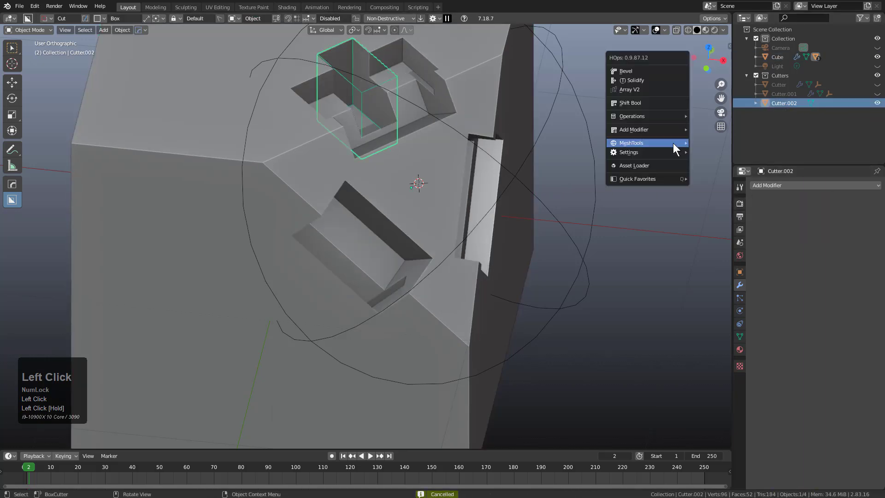
mouse_move(645, 131)
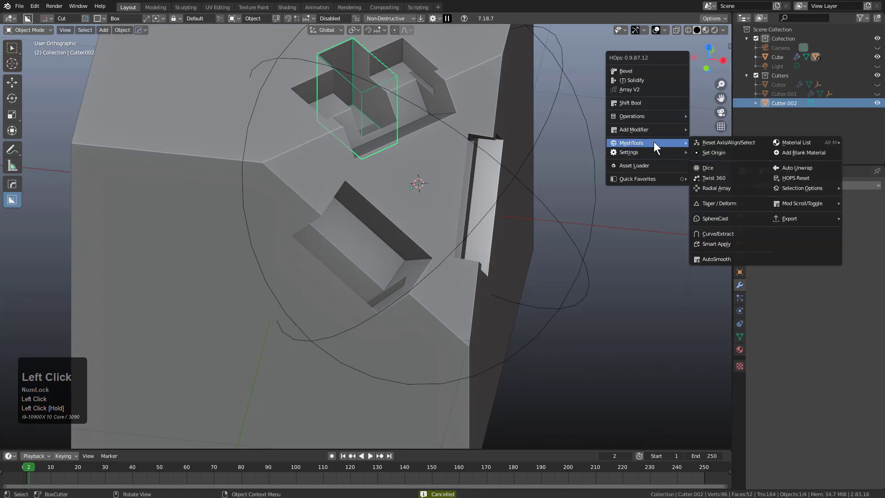
left_click(702, 193)
middle_click_drag(218, 131, 308, 231)
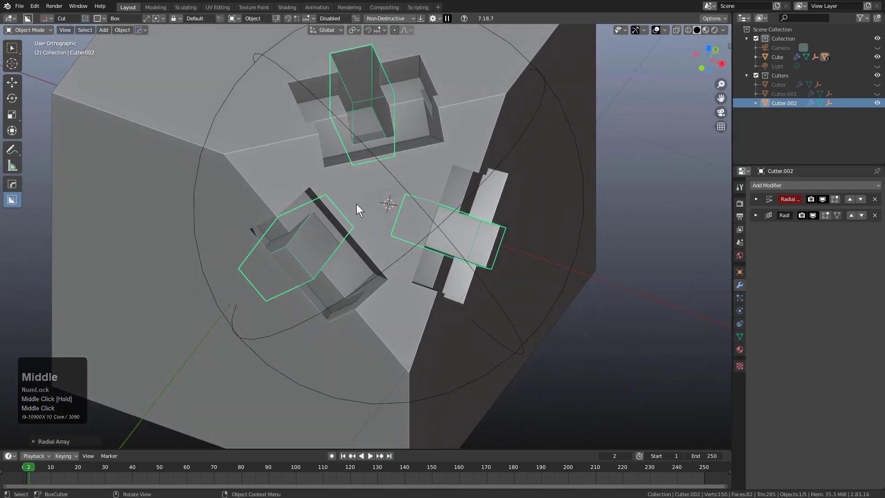
mouse_move(356, 203)
middle_mouse_down()
mouse_move(347, 232)
mouse_move(366, 208)
middle_mouse_up()
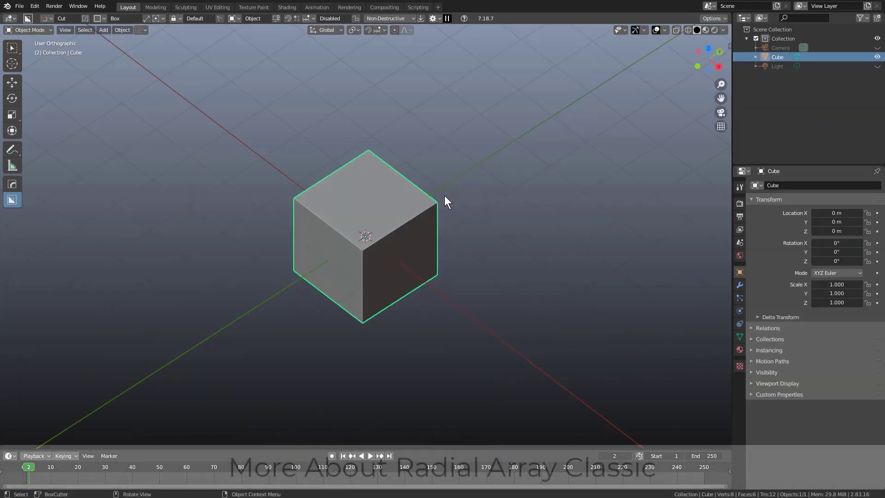
Stretch the default cube along the Z axis into a tall pillar with a Z scale of about 4.41
middle_click_drag(445, 197, 447, 191, "alt")
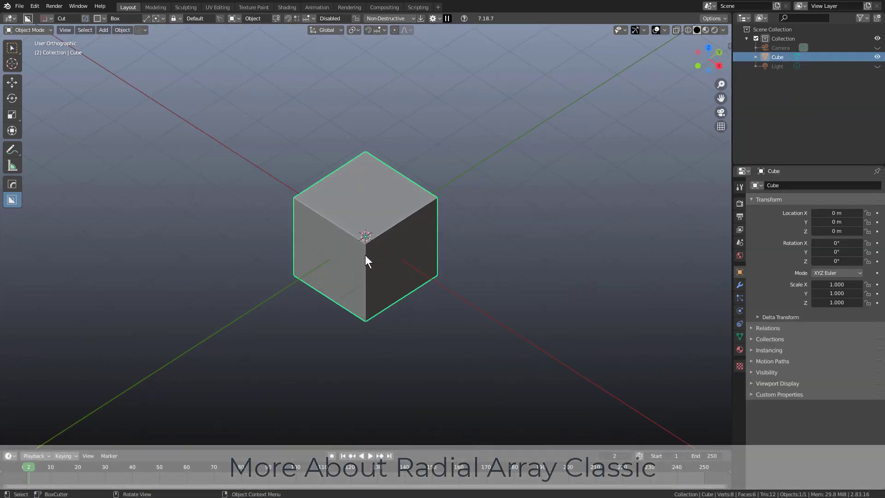
middle_click_drag(369, 249, 362, 256)
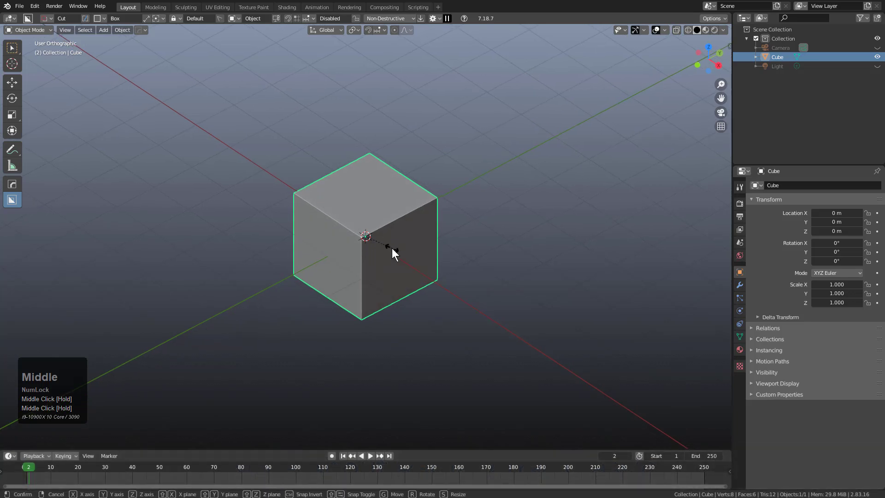
key("s")
key("z")
left_click(477, 299)
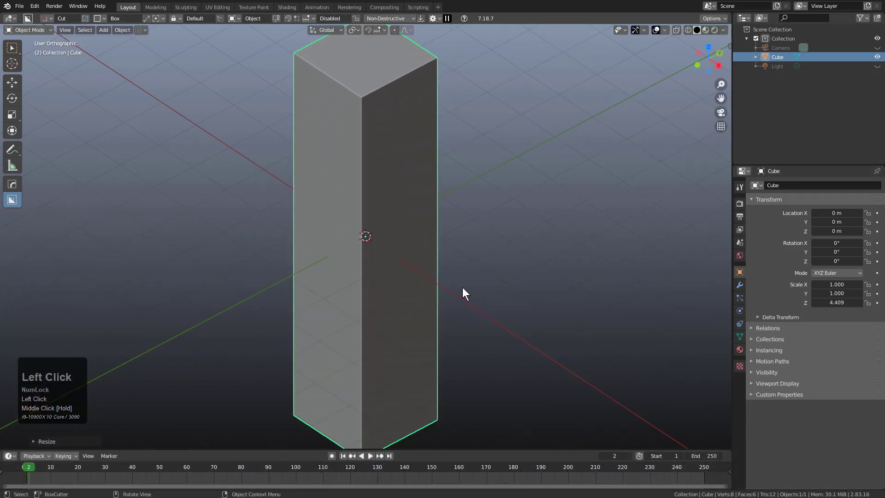
Create a HardOps Radial Array of eight pillars around the Z axis with a radius of about 7.45
scroll(463, 289, "down", 2)
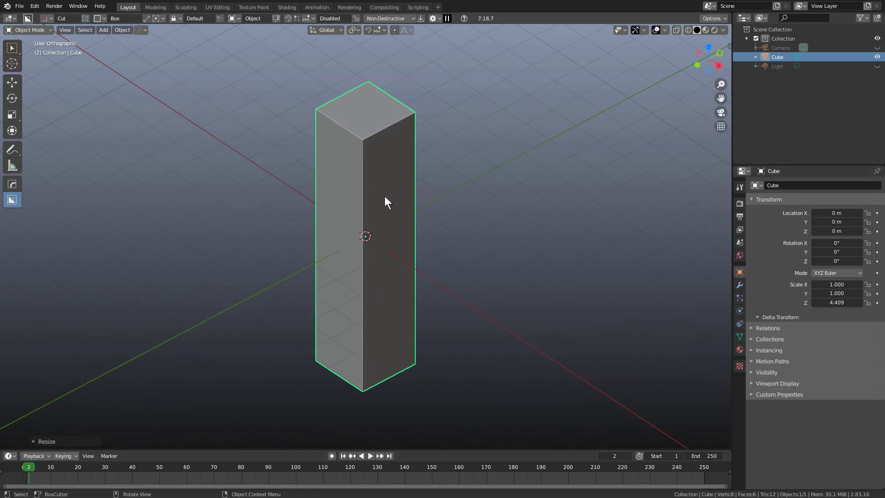
key("q")
mouse_move(346, 252)
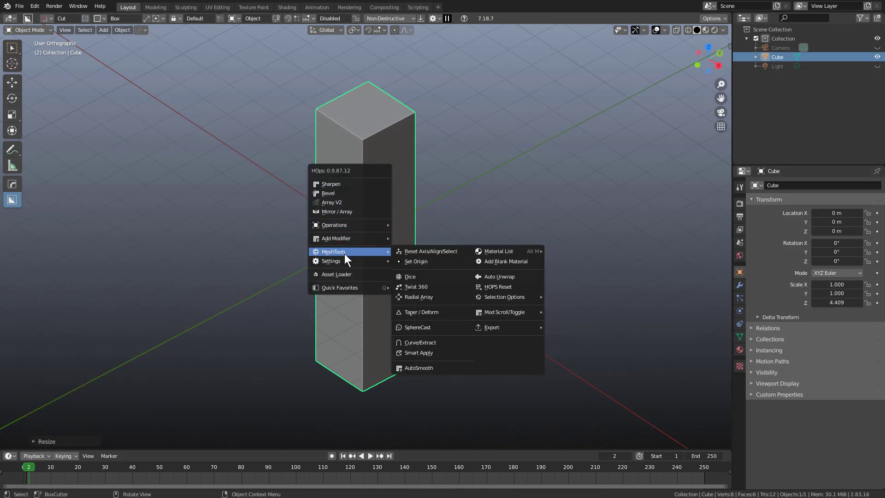
left_click(402, 296)
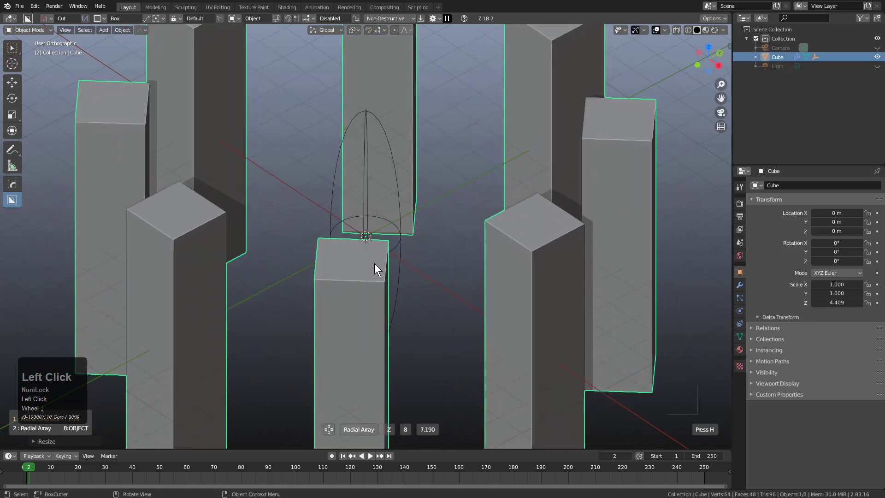
left_click(411, 256)
scroll(363, 266, "down", 4)
middle_click_drag(363, 266, 257, 240)
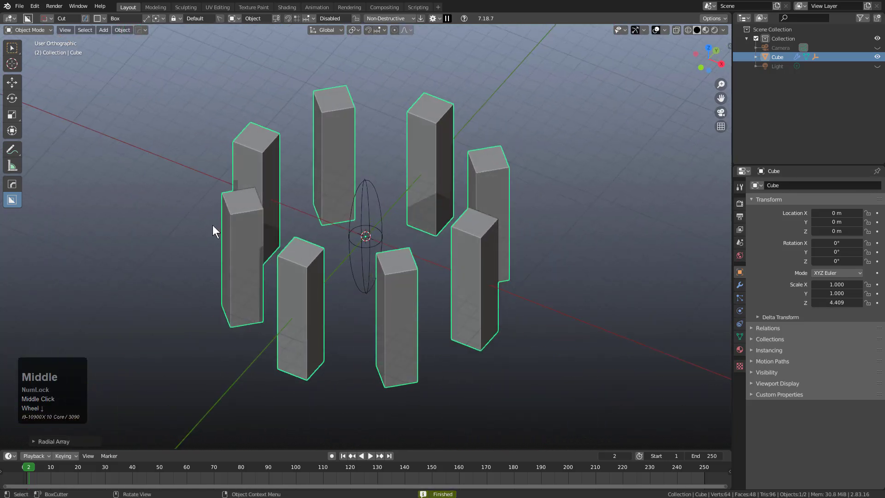
Reopen the Radial Array on the pillars, cycle through lower and higher segment counts, and finish with 8 segments
scroll(344, 180, "up", 2)
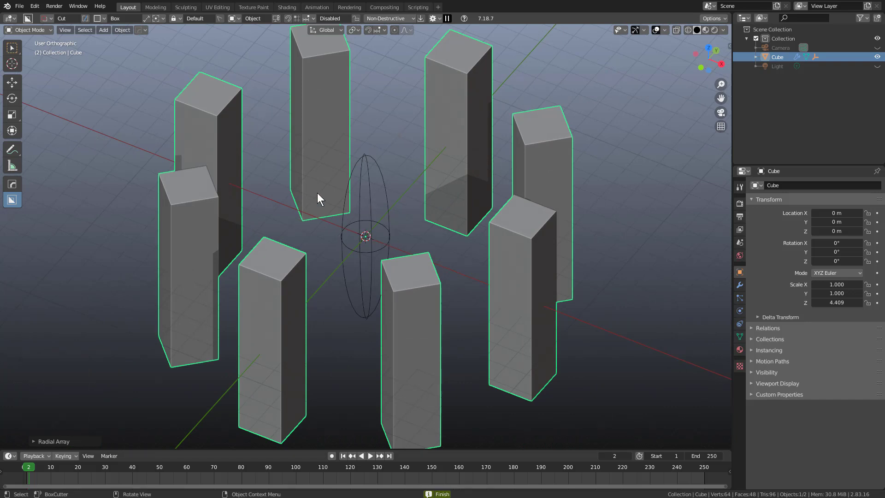
key("q")
mouse_move(325, 187)
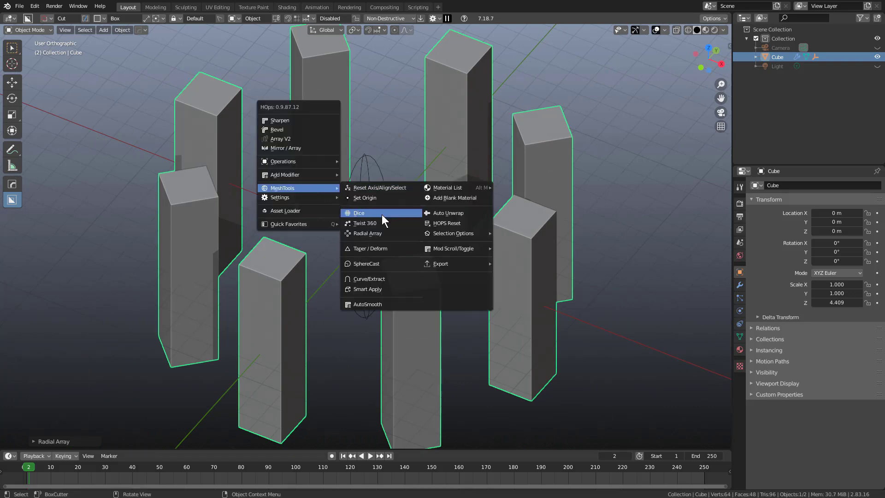
left_click(387, 232)
scroll(387, 232, "down", 4)
scroll(387, 231, "up", 4)
scroll(387, 231, "down", 5)
scroll(387, 232, "up", 3)
scroll(387, 232, "down", 2)
scroll(387, 231, "up", 2)
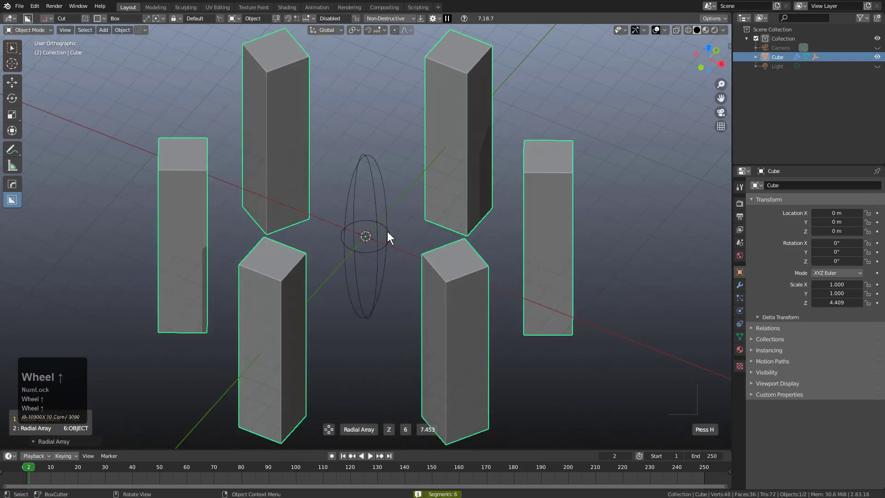
scroll(387, 231, "up", 2)
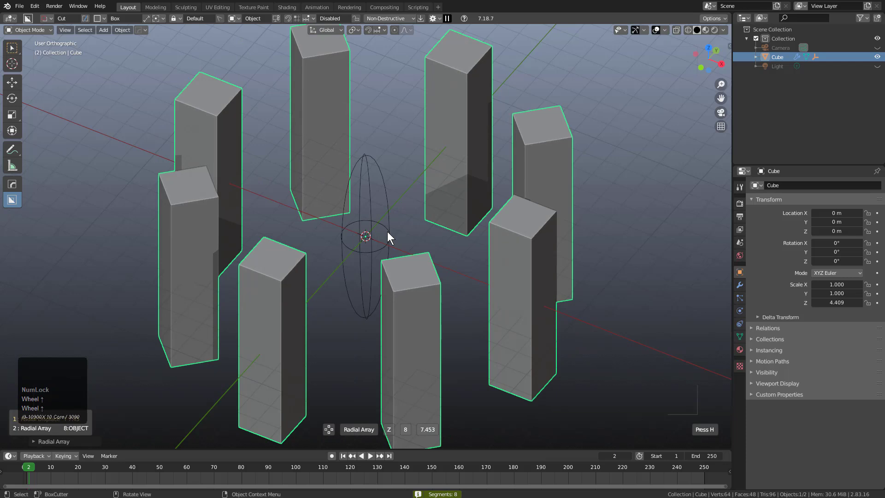
left_click(387, 232)
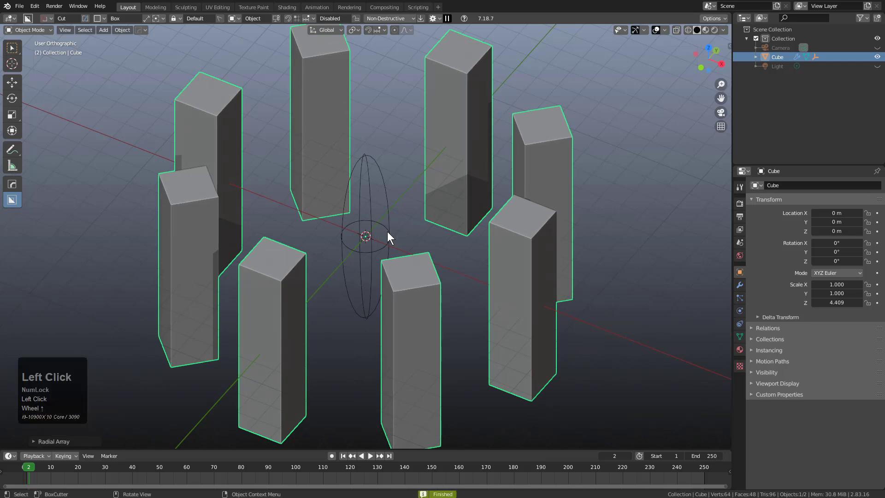
Add a HardOps Bevel with 3 segments and a 30° angle limit to the arrayed pillars
key("q")
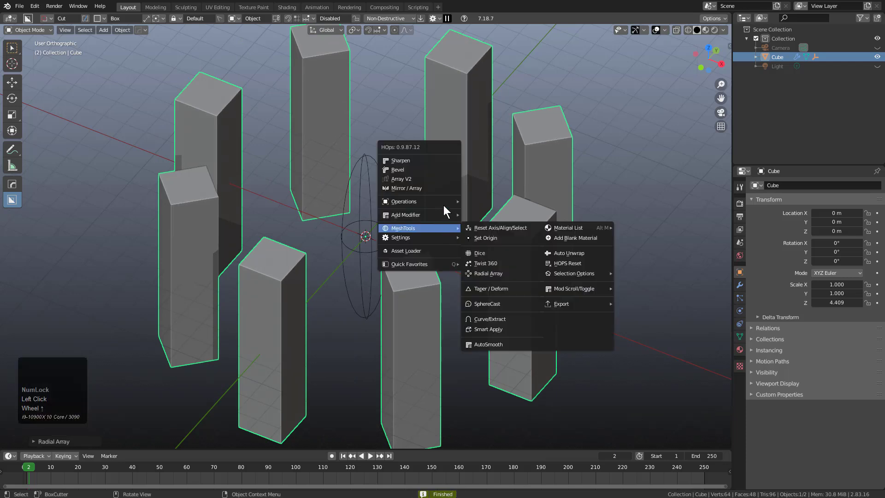
left_click(434, 170)
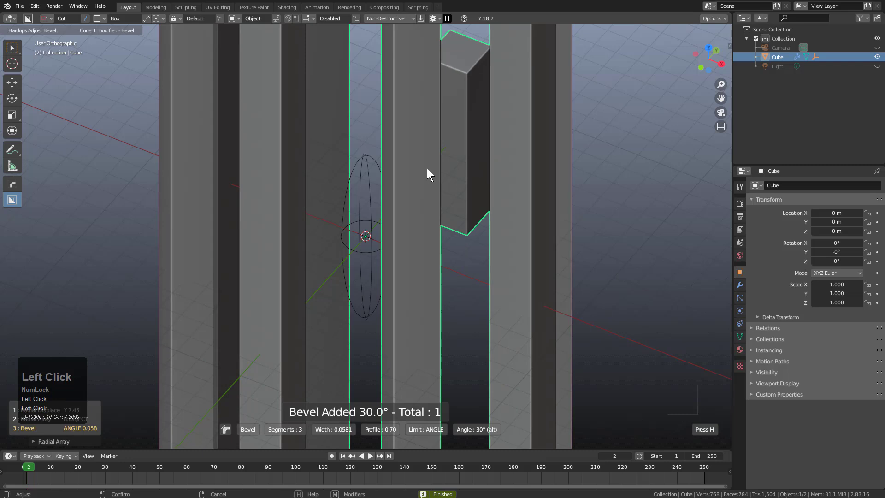
left_click(338, 168)
Set the Z scale of the array's radial empty to 1
scroll(340, 168, "down", 3)
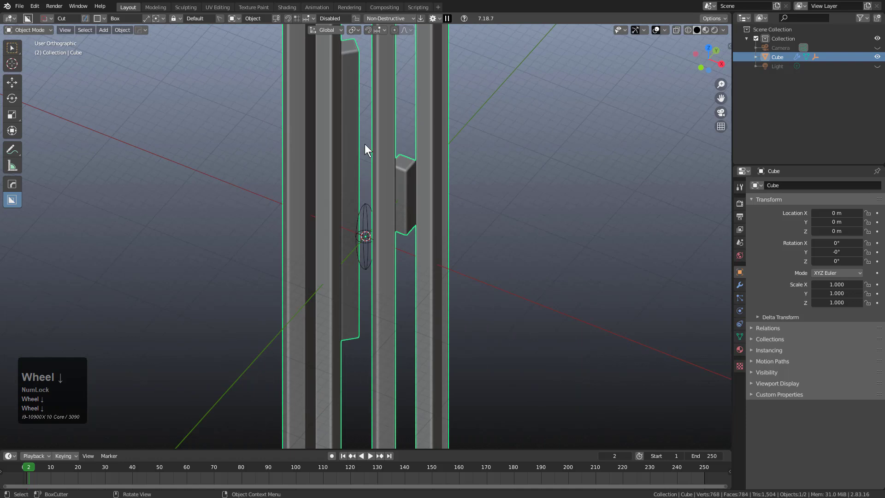
scroll(371, 221, "up", 3)
left_click(366, 192)
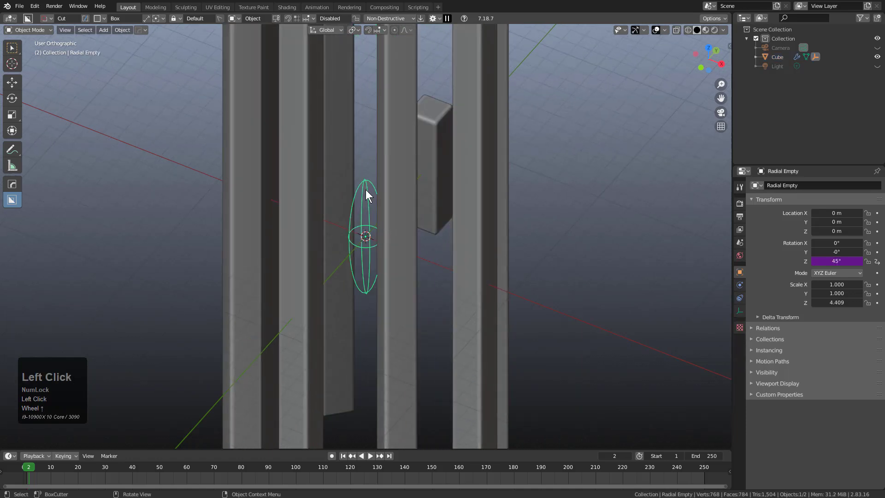
double_click(832, 302)
key("Return")
Reopen the HardOps Bevel on the arrayed pillars and widen it freehand
scroll(341, 292, "up", 5)
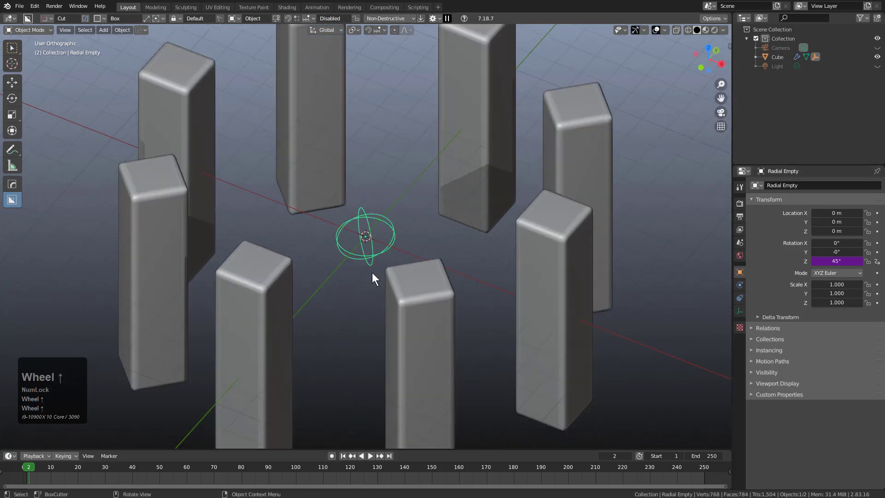
left_click(445, 286)
key("q")
left_click(446, 286)
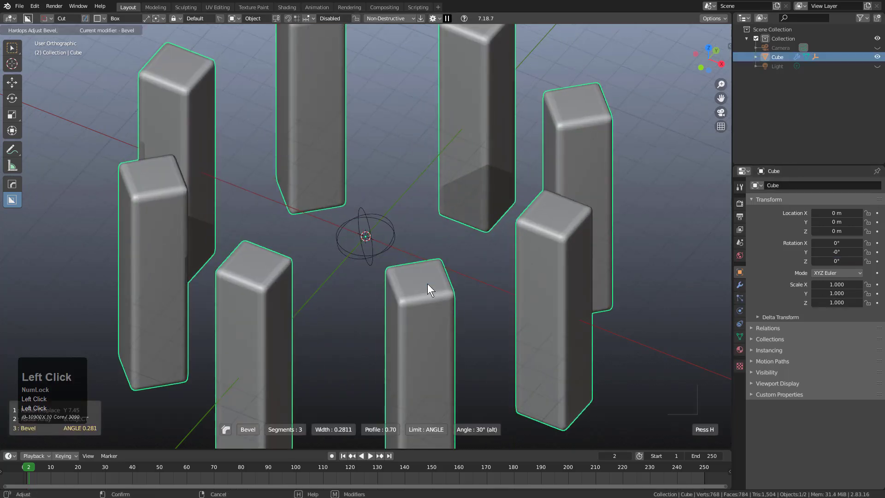
left_click(397, 269)
scroll(364, 250, "down", 2)
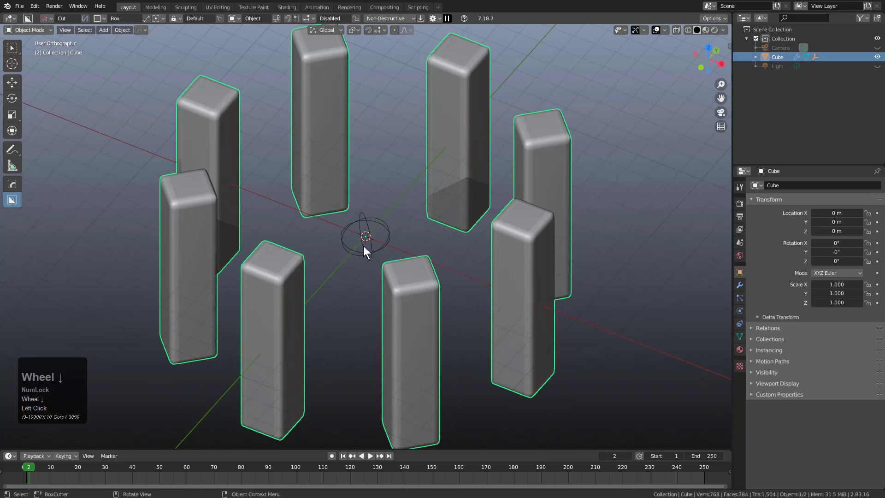
Delete the beveled pillar array together with its radial empty
middle_click_drag(364, 245, 387, 303)
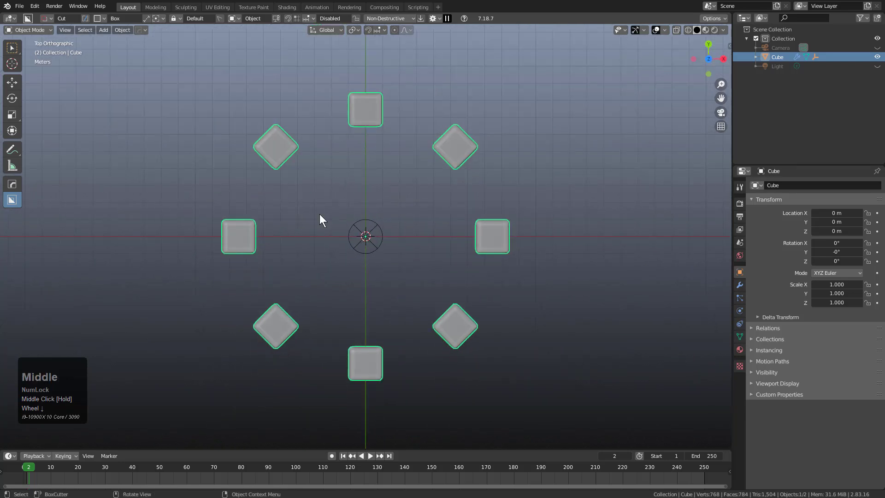
scroll(342, 276, "down", 2)
middle_click_drag(341, 277, 382, 208)
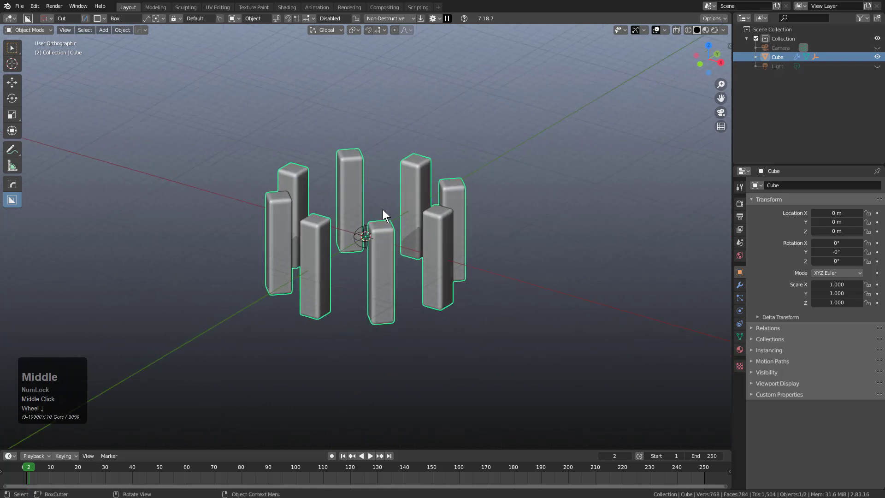
key("x")
key("Return")
Add a new cube at the world origin and rotate it freely to about 32.9° X, 24° Y and 23° Z
scroll(388, 226, "up", 2)
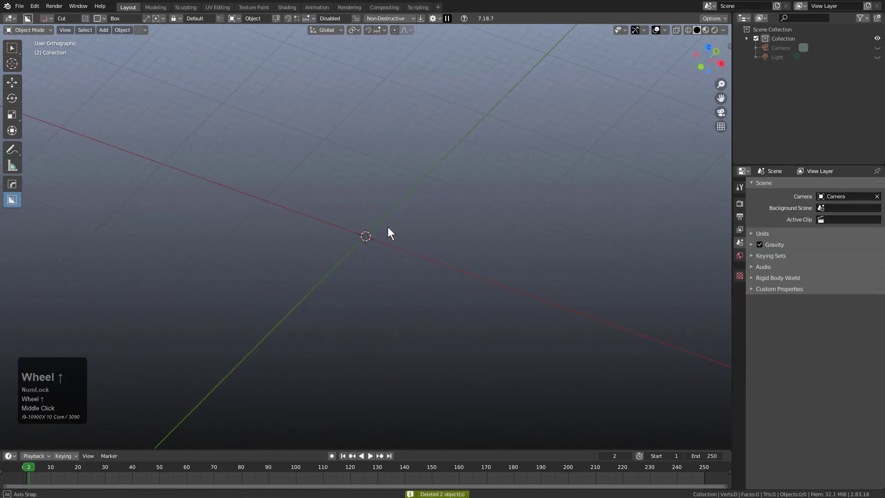
key("shift+a")
mouse_move(388, 227)
left_click(422, 236)
scroll(388, 235, "up", 2)
key("r")
key("r")
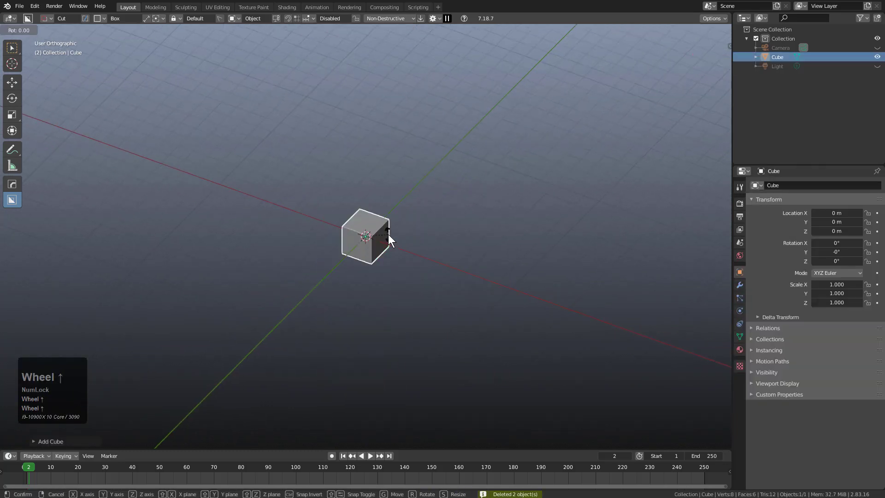
left_click(403, 265)
Stretch the rotated cube along its local Z axis to a scale of about 9.45
key("q")
key("Escape")
key("s")
key("z")
left_click(527, 358)
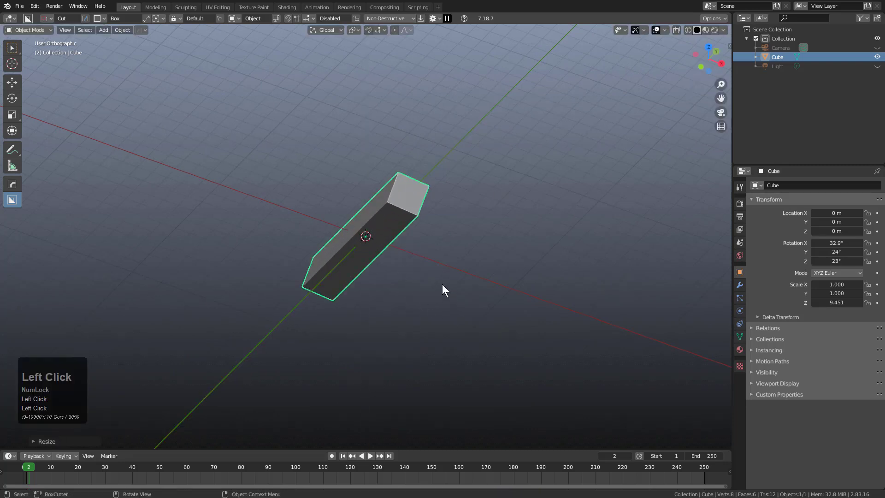
Rotate the stretched cube freely to about 49.5° X, 29.3° Y and 37.4° Z
key("r")
key("r")
left_click(445, 295)
Create a HardOps Radial Array of the rotated block around its own center with 12 segments
key("q")
mouse_move(423, 349)
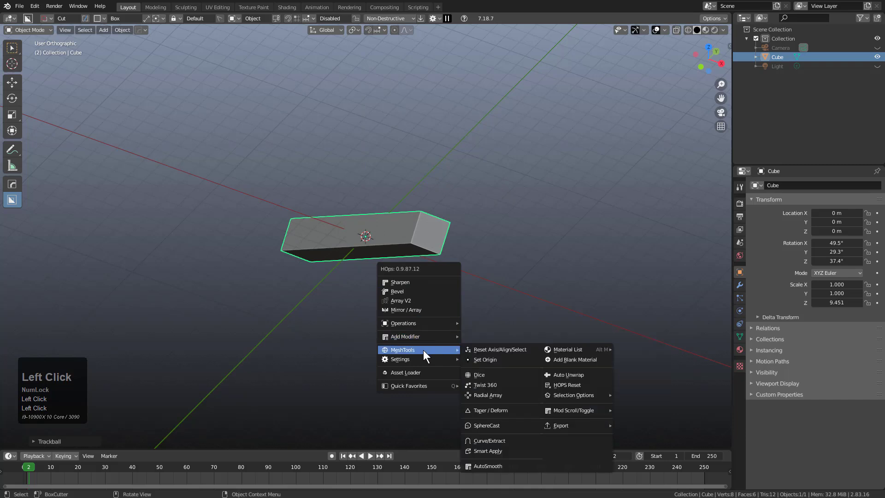
left_click(482, 394)
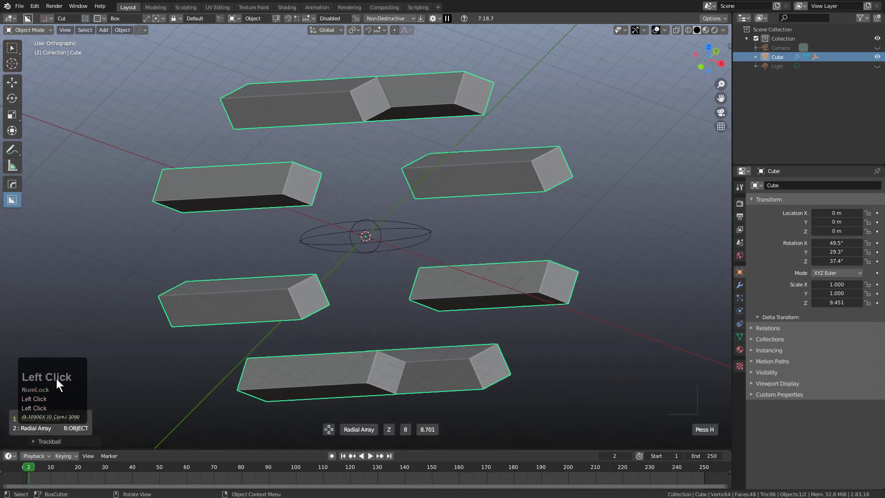
scroll(137, 375, "up", 1)
scroll(156, 369, "up", 3)
left_click(175, 367)
Apply the scale of the radially arrayed block
middle_click_drag(175, 366, 220, 237)
key("ctrl+a")
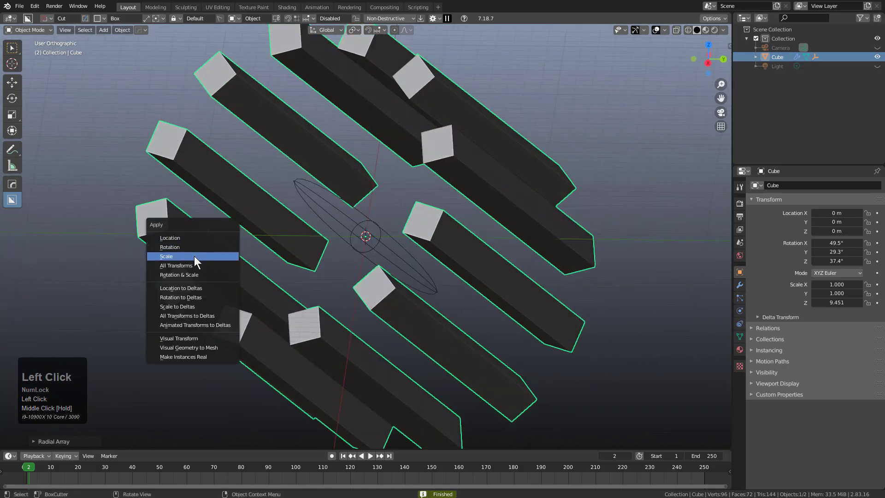
left_click(196, 255)
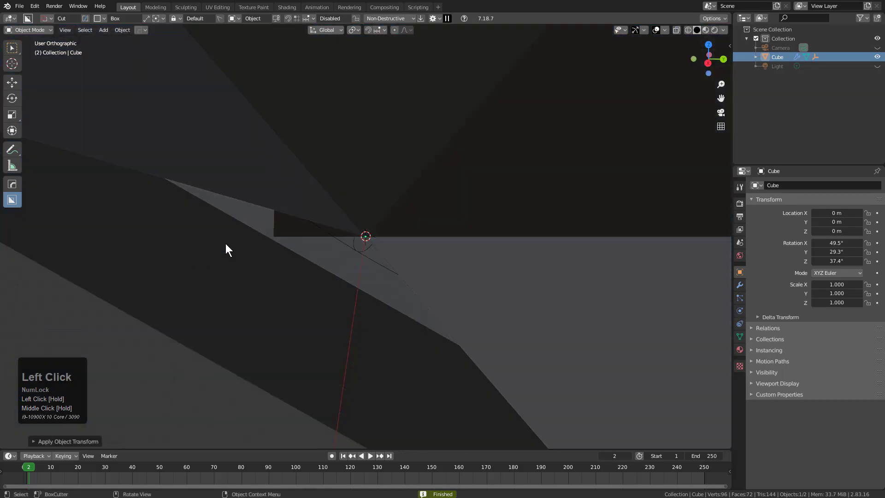
Select the array's radial empty and set its Z scale to 10
scroll(317, 231, "down", 2)
middle_click_drag(316, 232, 340, 248)
left_click(346, 234)
left_click(362, 228)
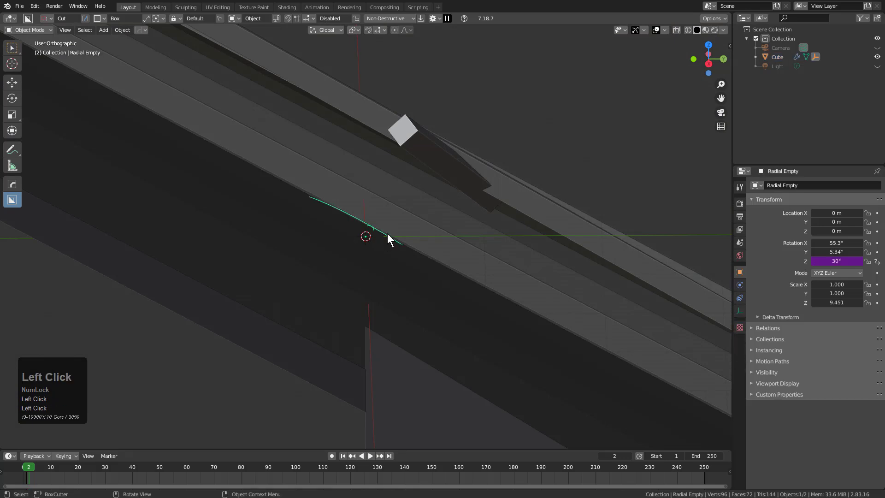
left_click(839, 302)
type("10")
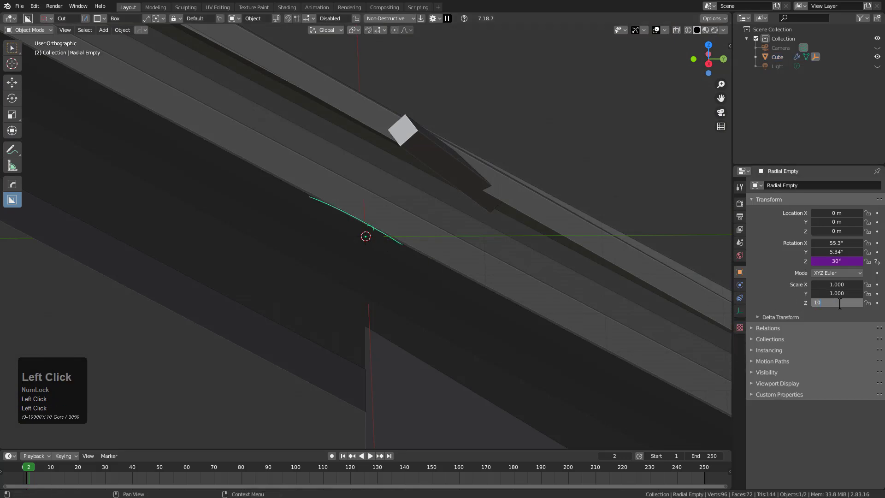
key("Return")
Delete the rotated block array together with its radial empty
middle_click_drag(352, 239, 396, 215)
left_click(405, 207)
scroll(386, 235, "up", 5)
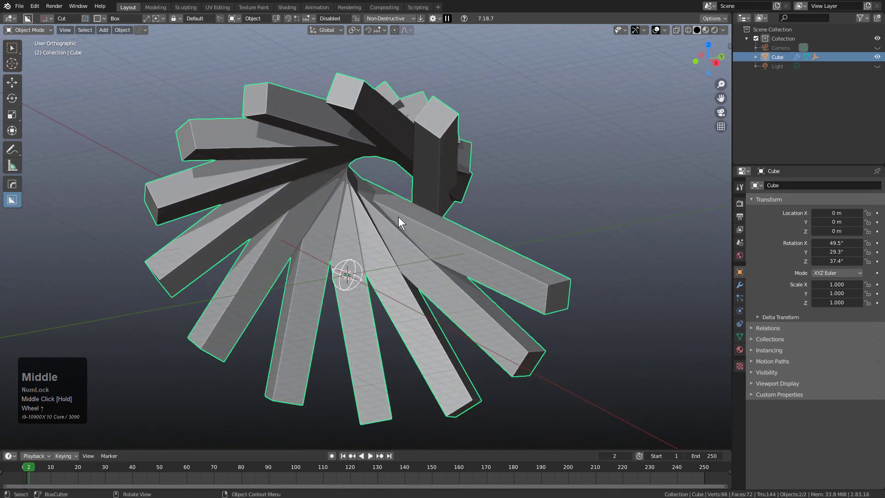
key("x")
left_click(398, 217)
Add a new cube at the world origin and stretch it along Z to a scale of about 6.57
key("shift+a")
mouse_move(398, 217)
left_click(424, 226)
middle_click_drag(424, 226, 375, 303)
key("s")
key("z")
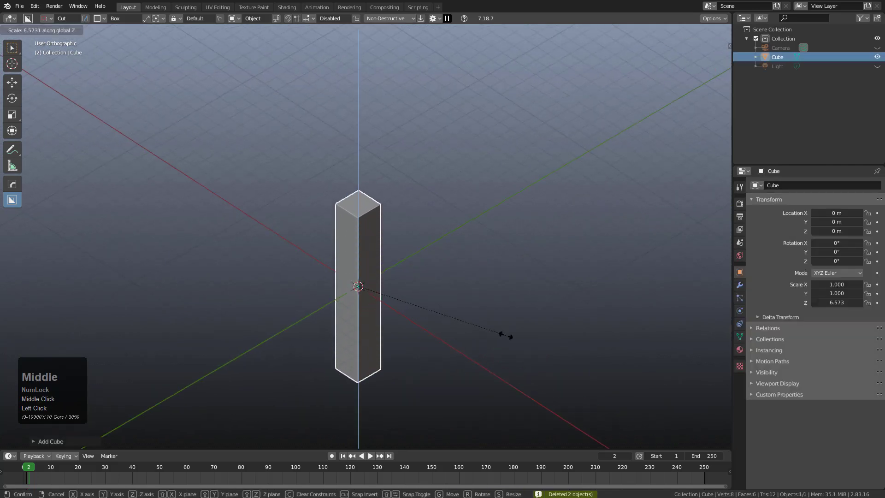
left_click(502, 334)
key("q")
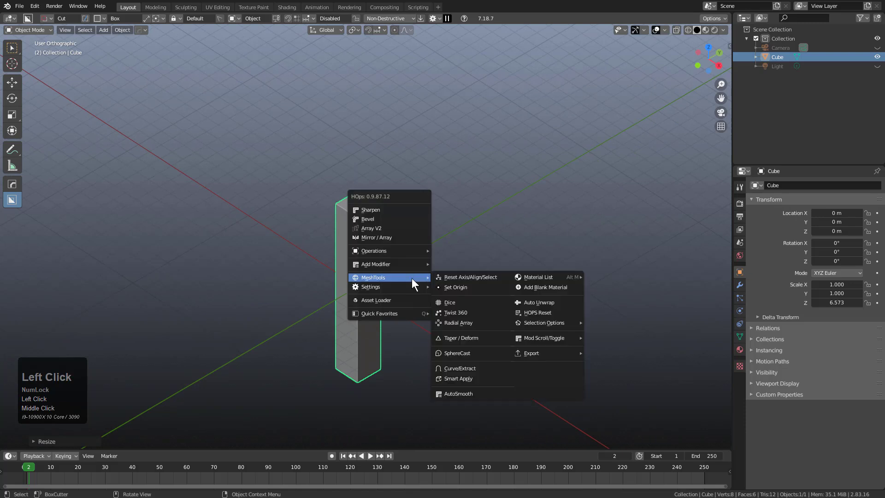
left_click(455, 298)
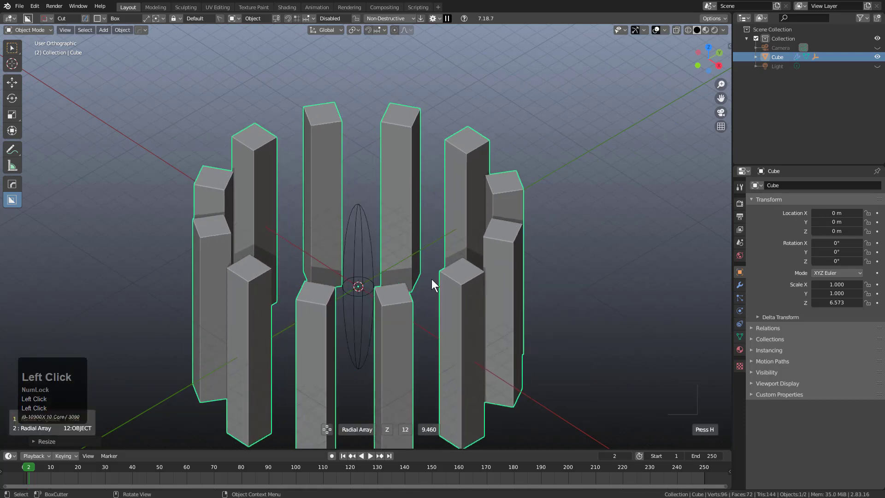
right_click(508, 286)
scroll(418, 263, "up", 2)
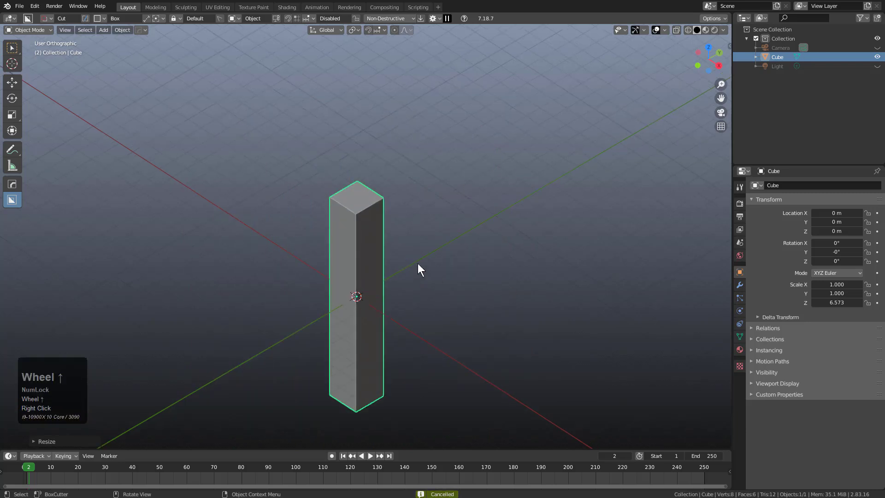
Move the pillar along Y to about -13.63 m and apply its location
key("g")
key("y")
left_click(237, 349)
middle_click_drag(236, 349, 298, 243, "shift")
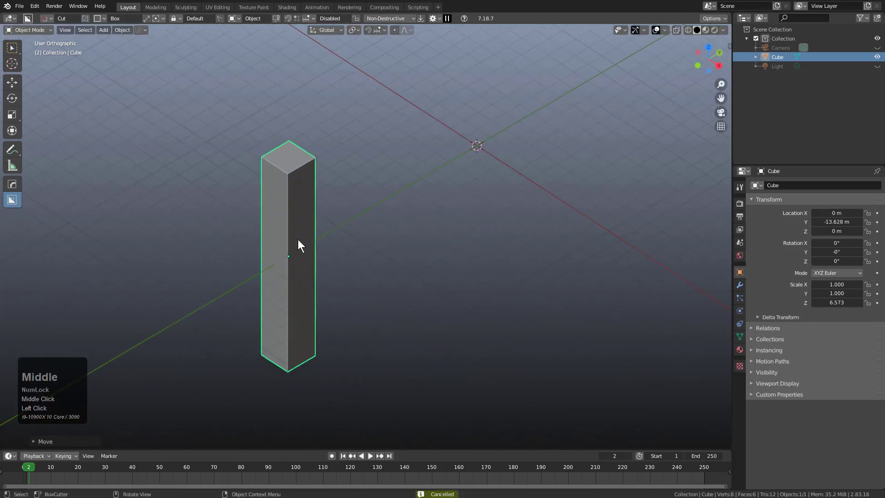
key("ctrl+a")
left_click(439, 126)
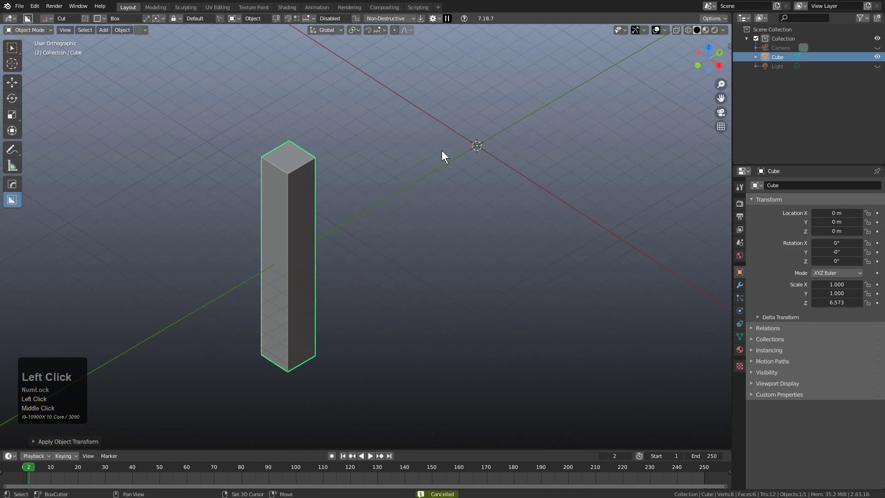
middle_click_drag(477, 154, 471, 170, "shift")
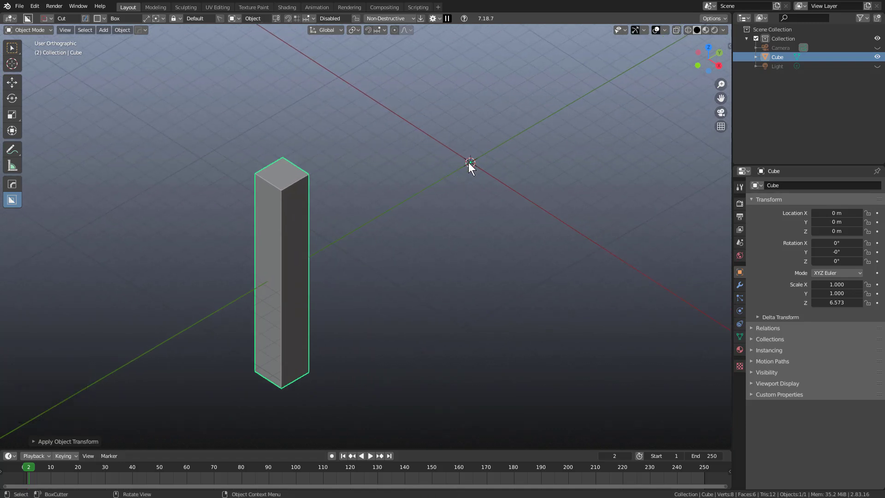
Try a 12-segment Radial Array of the pillar, switching it from the object center to the 3D cursor and adjusting the displacement
key("q")
mouse_move(423, 198)
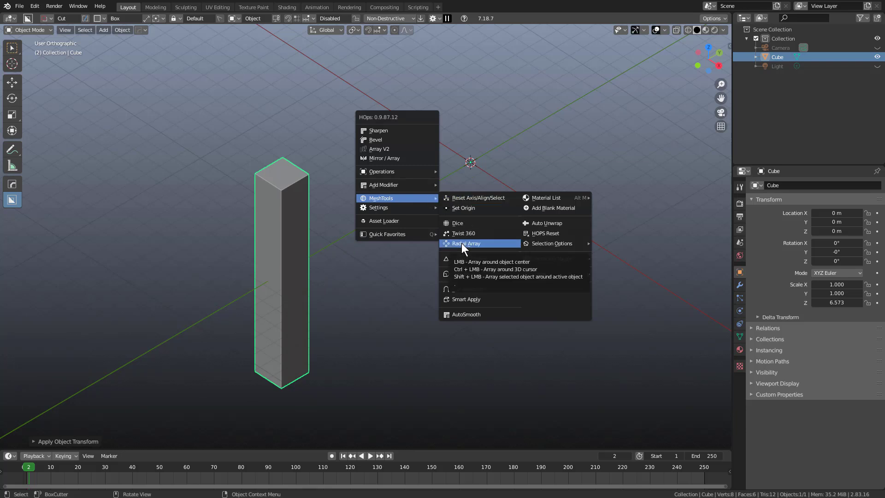
left_click(474, 212)
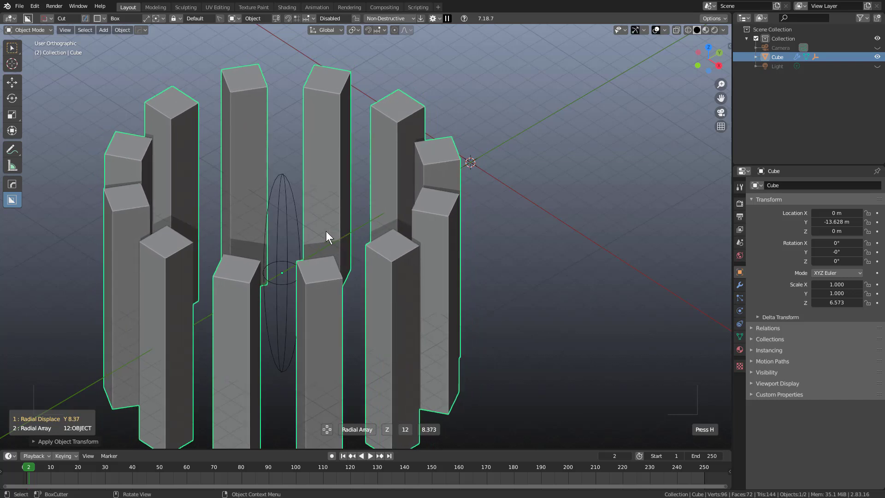
key("h")
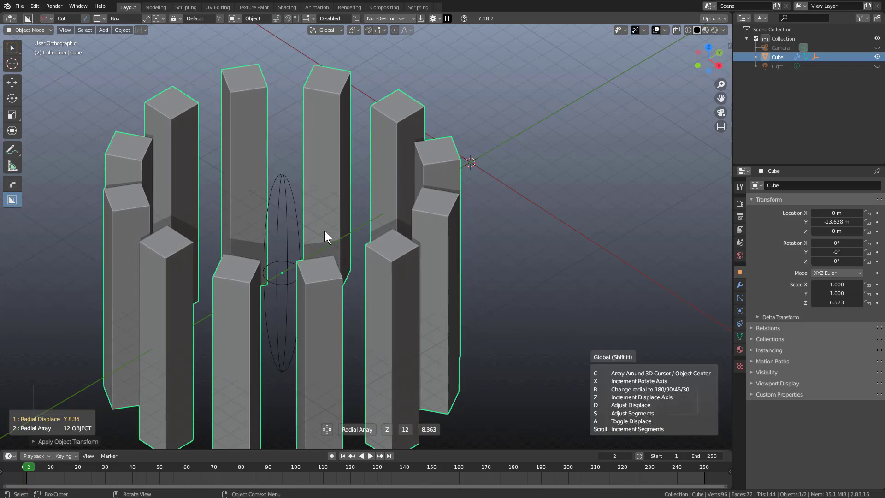
key("c")
key("d")
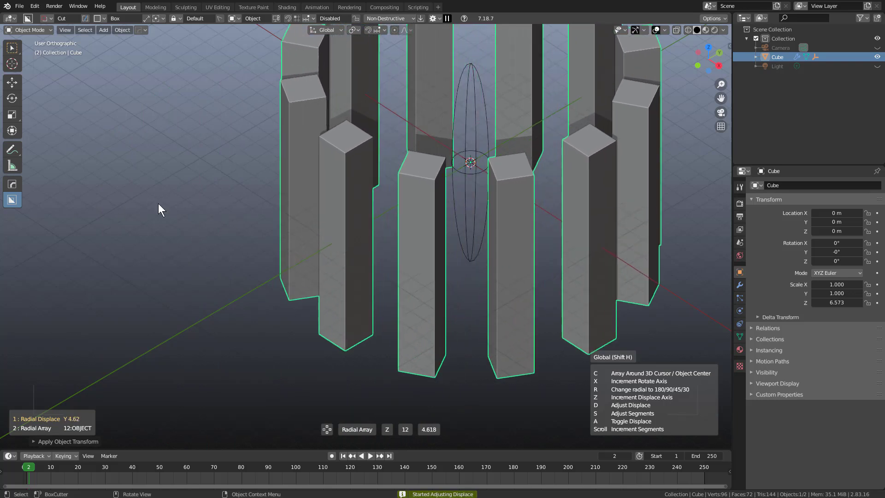
right_click(396, 170)
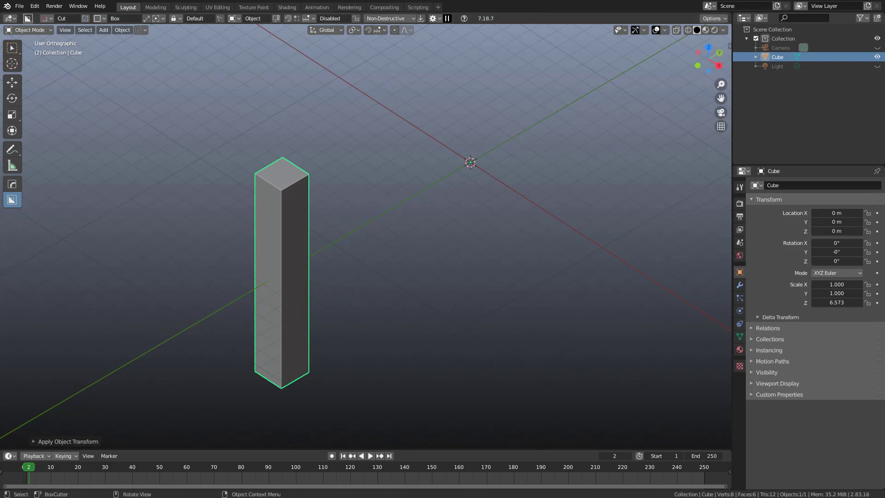
Delete the pillar and add a new default cube at the world origin
key("x")
left_click(388, 191)
key("shift+a")
mouse_move(441, 155)
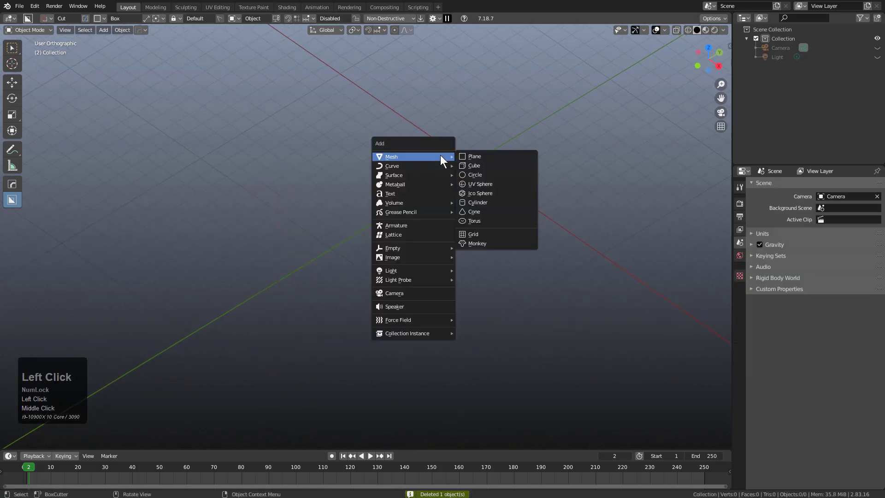
left_click(473, 165)
Vertex-bevel one upper corner of the cube freehand into a large triangular facet
middle_click_drag(418, 179, 447, 219)
key("Tab")
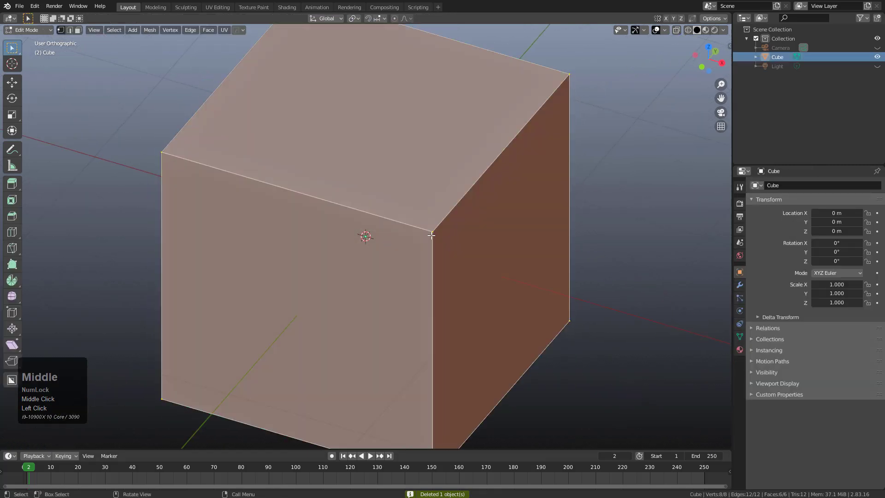
left_click(431, 236)
key("ctrl+shift+b")
left_click(580, 255)
key("Tab")
Enable BoxCutter's Dots snapping and slice off the beveled corner with a box drawn from the triangular facet
key("d")
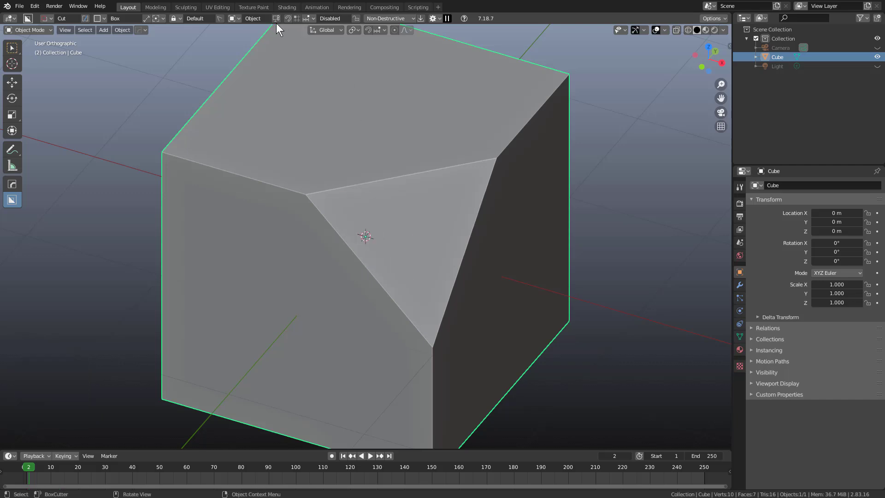
left_click(288, 18)
left_click_drag(414, 237, 596, 305)
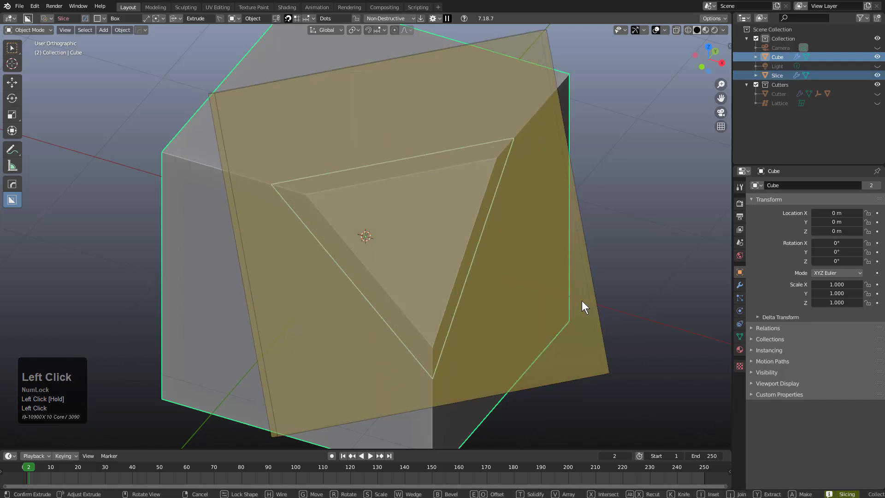
left_click(581, 301)
Select the sliced corner piece and use HardOps Set Origin to place its origin at the center of the triangular facet
middle_click_drag(582, 300, 488, 264)
left_click(460, 252)
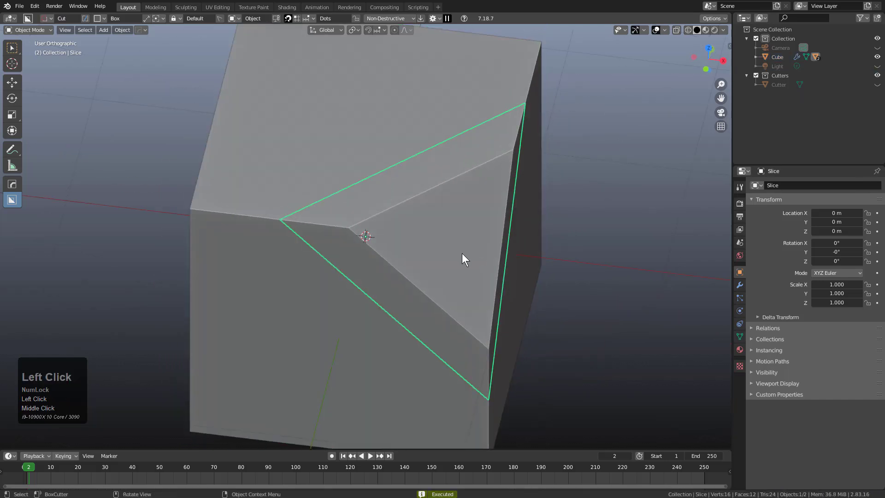
key("q")
mouse_move(454, 233)
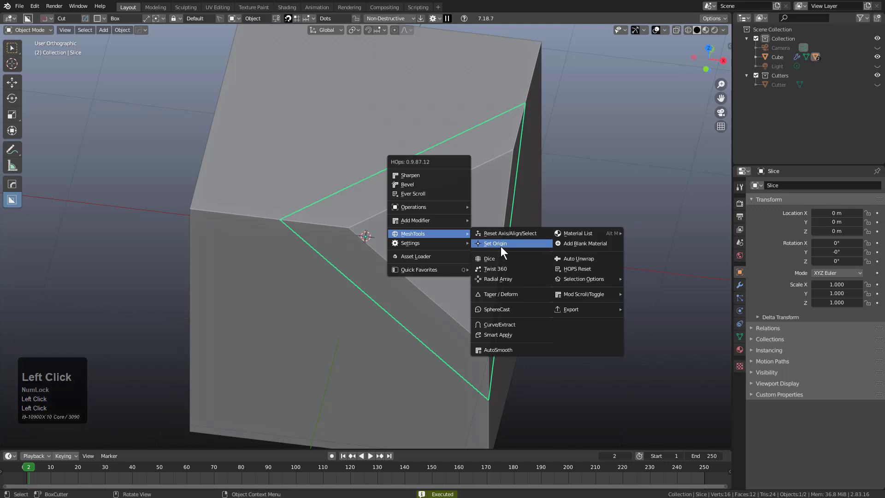
left_click(501, 246)
left_click_drag(451, 241, 430, 190)
Draw a BoxCutter box across the facet's upper edge and make it an Inset cut
mouse_move(415, 235)
left_mouse_down()
mouse_move(463, 163)
mouse_move(466, 107)
mouse_move(442, 104)
left_mouse_up()
key("i")
scroll(496, 165, "up", 2)
left_click(541, 138)
Scroll through the sliced corner's booleans with HardOps and reveal the Inset cutter
key("q")
left_click(529, 96)
left_click(541, 153)
key("q")
left_click(541, 153)
left_click(533, 157)
scroll(533, 156, "down", 1)
left_click(488, 255)
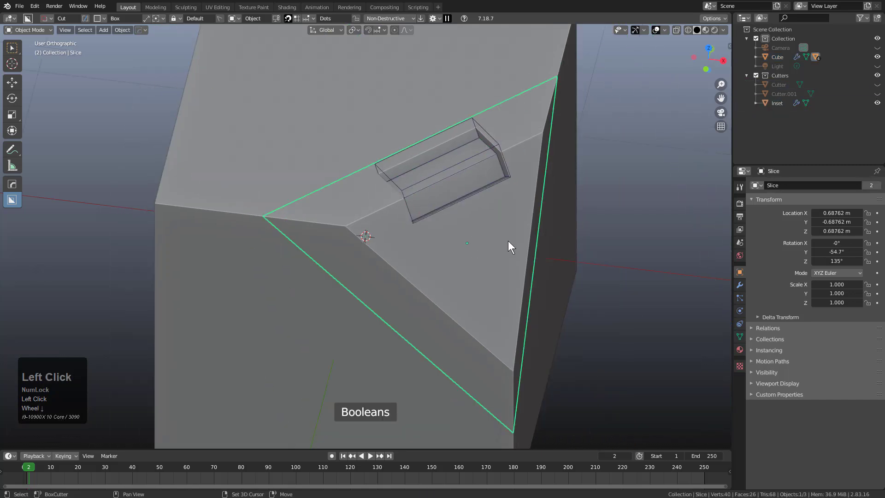
Select the Inset cutter with the sliced corner as active object and start a Radial Array around the corner piece
key("shift+s")
key("Escape")
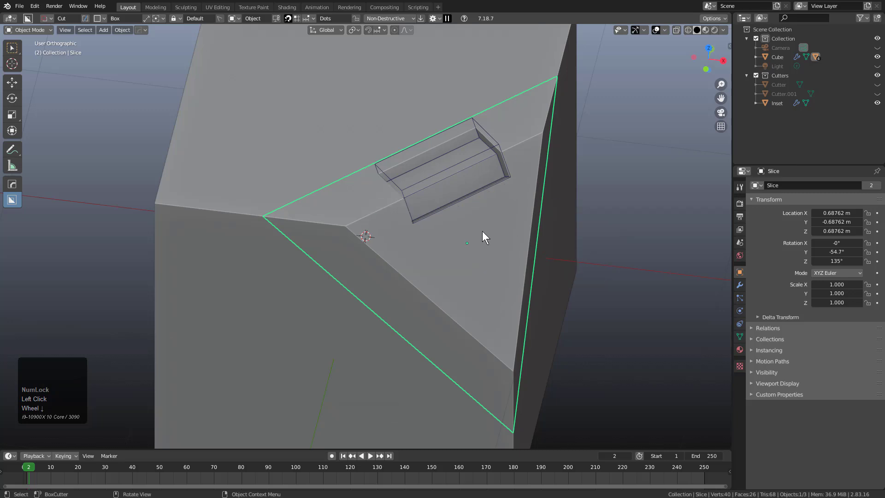
middle_click_drag(469, 245, 470, 231)
scroll(442, 189, "down", 1)
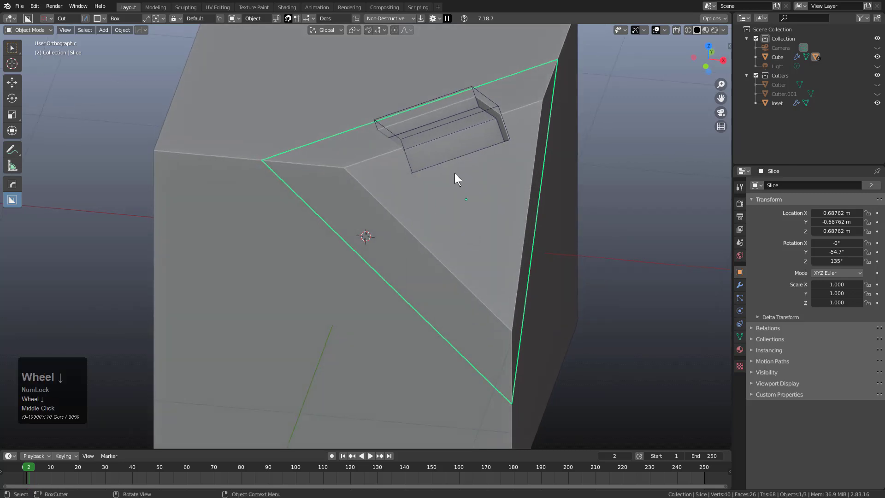
left_click(491, 105)
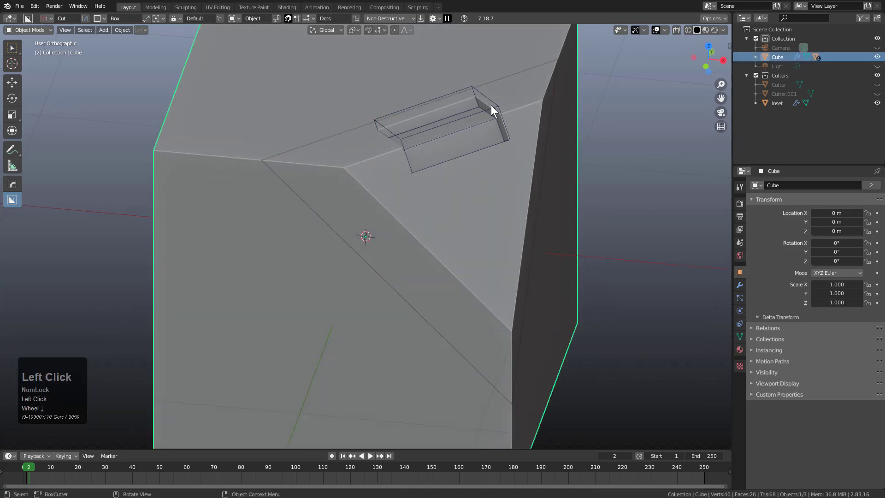
left_click(470, 216)
key("q")
mouse_move(546, 243)
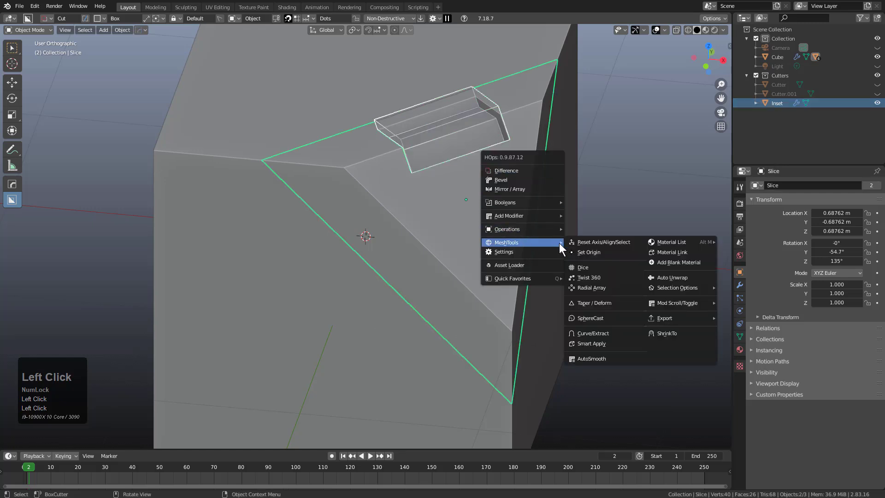
left_click(584, 288)
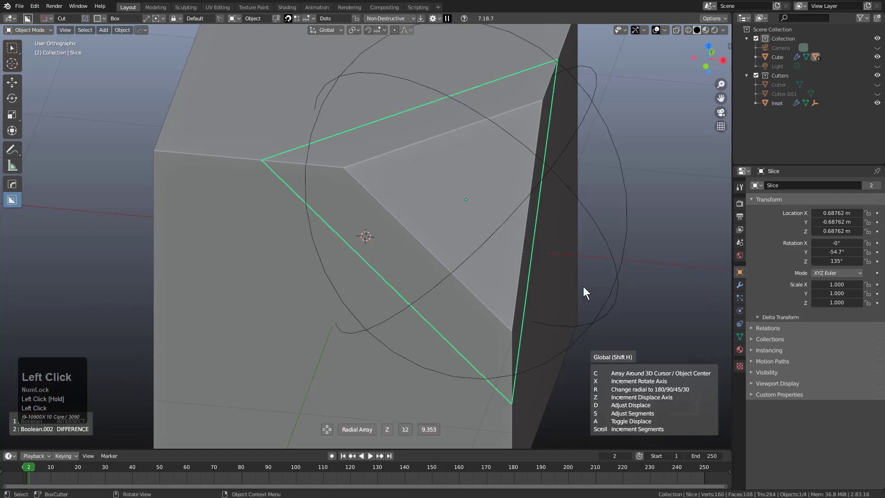
Reduce the Inset's Radial Array to 3 segments and accept it
scroll(584, 291, "down", 1)
scroll(584, 291, "up", 1)
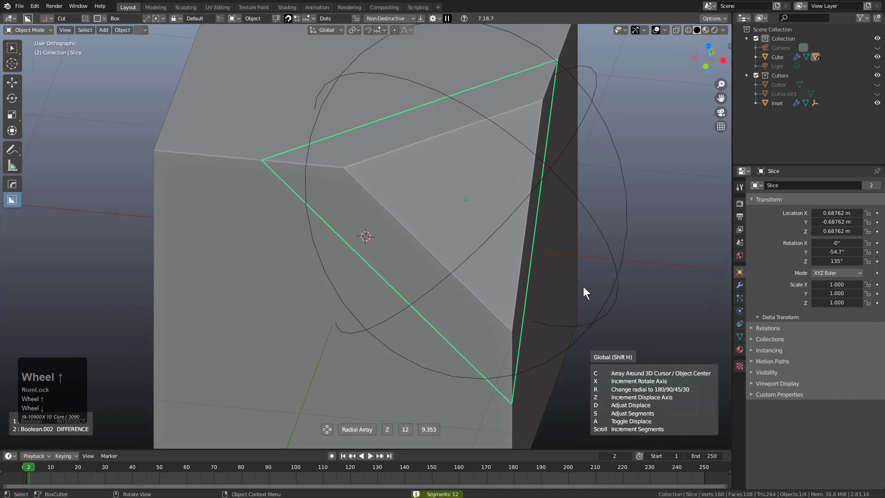
scroll(580, 285, "down", 7)
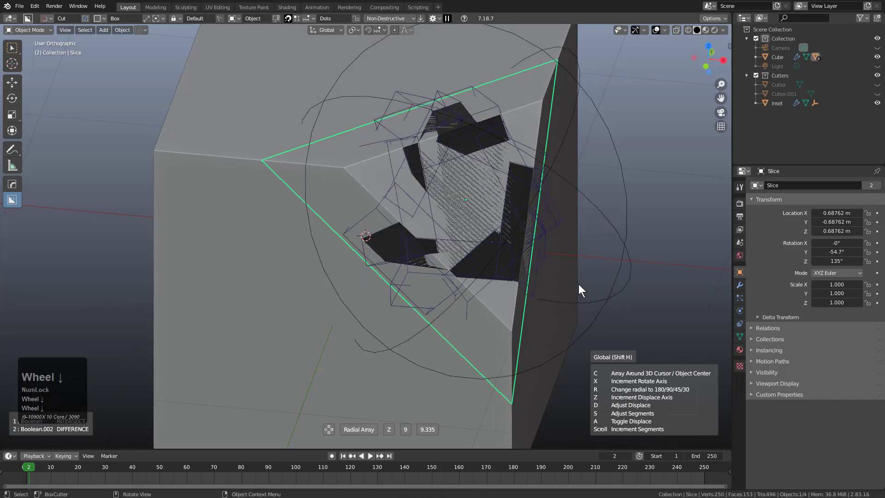
scroll(579, 283, "down", 2)
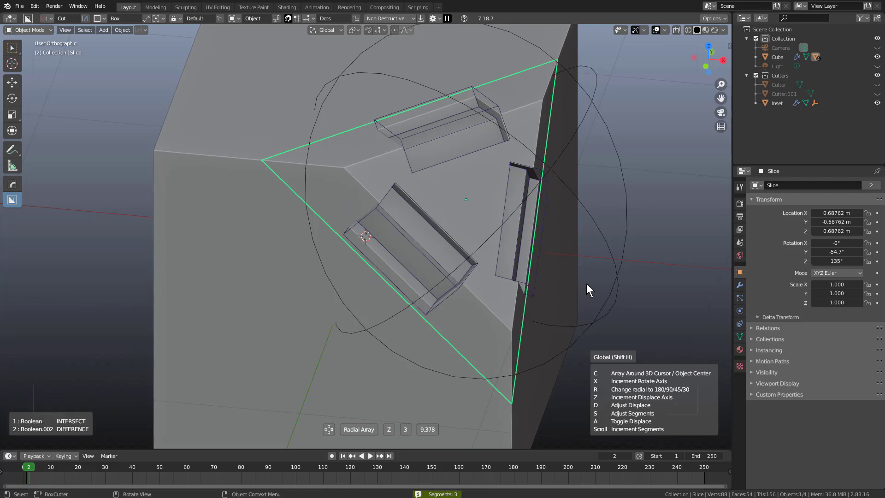
left_click(586, 284)
middle_click_drag(586, 284, 461, 164)
scroll(377, 170, "up", 3)
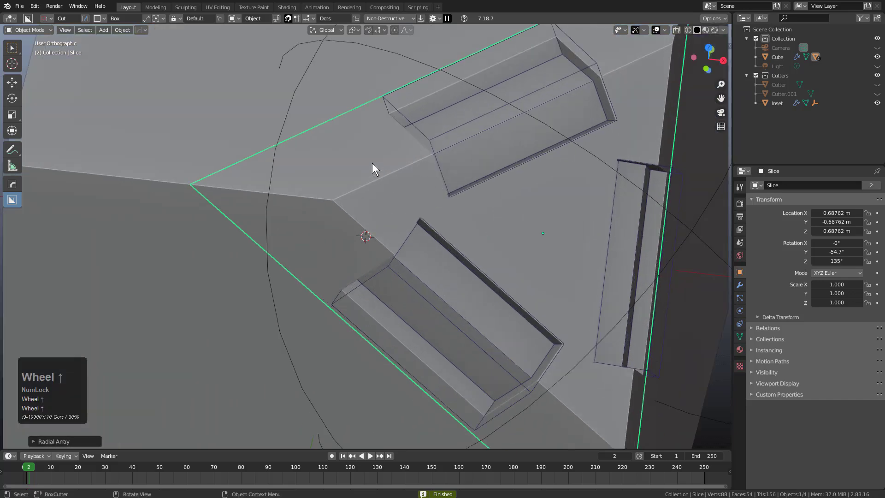
Switch BoxCutter to a 32-sided circle and cut a round hole into the cube's top face near one facet corner
key("d")
left_click(311, 162)
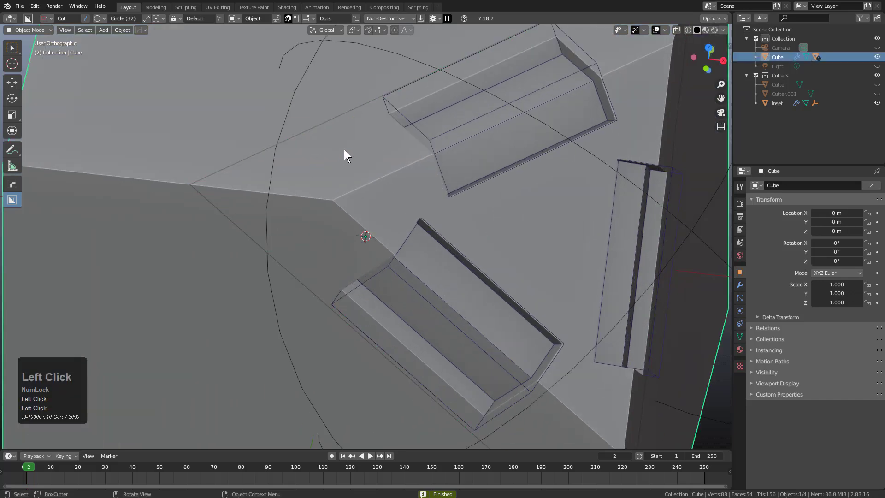
left_click_drag(344, 149, 361, 148)
left_click(372, 201, "shift")
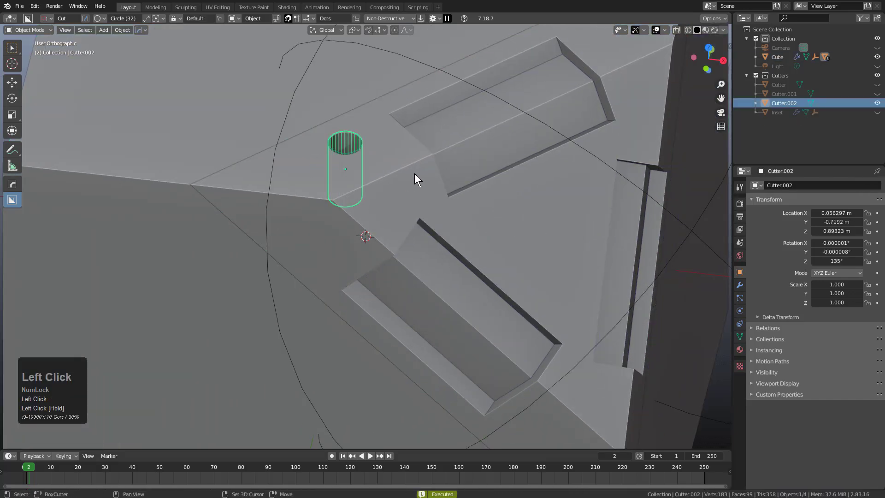
Mirror the round hole cutter across the sliced corner piece so it also cuts at the opposite end of the edge
left_click(414, 173, "shift")
scroll(419, 174, "down", 3)
key("alt+x")
left_click(403, 265)
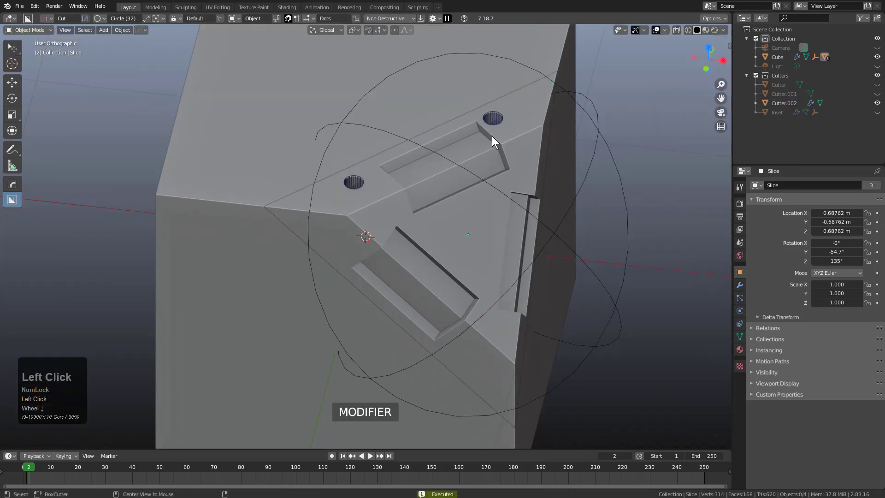
Radial Array the mirrored hole cutter around the sliced corner piece with 3 segments on Z and displacement disabled
left_click(352, 191)
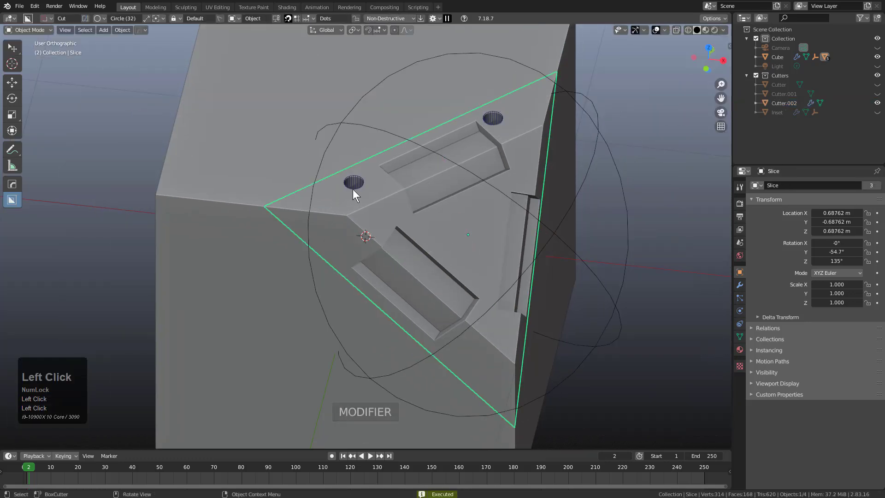
key("q")
mouse_move(503, 209)
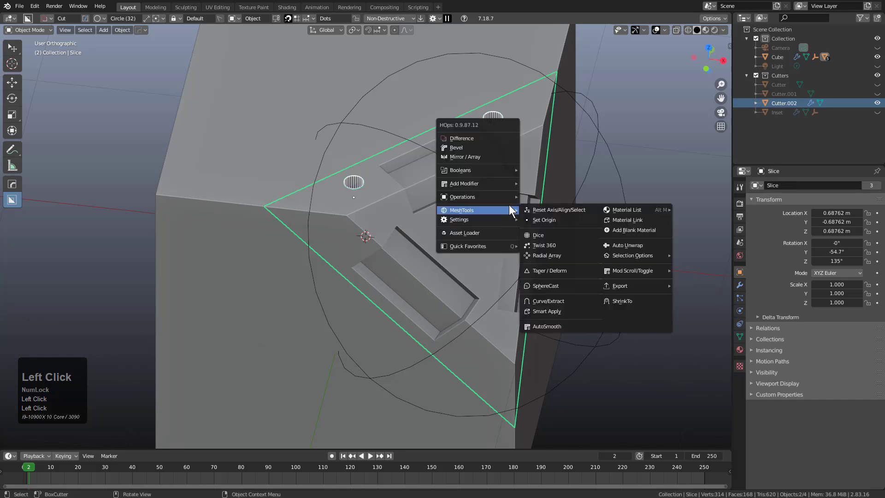
left_click(553, 259)
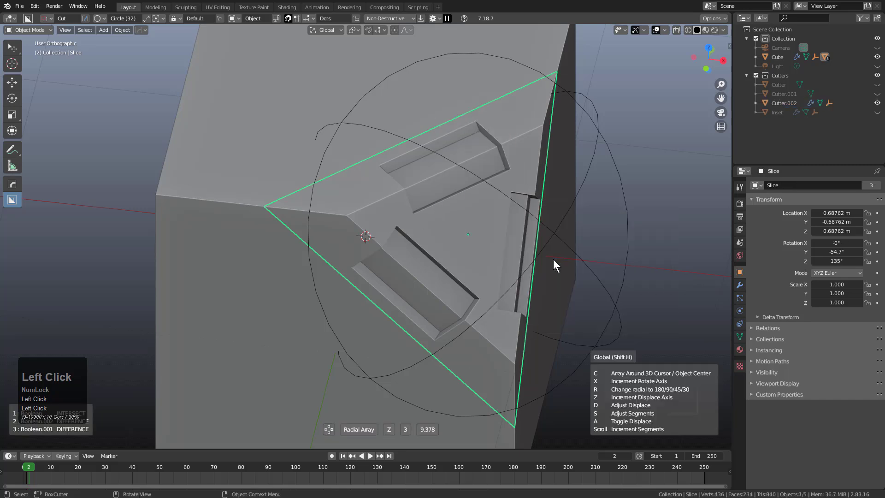
key("a")
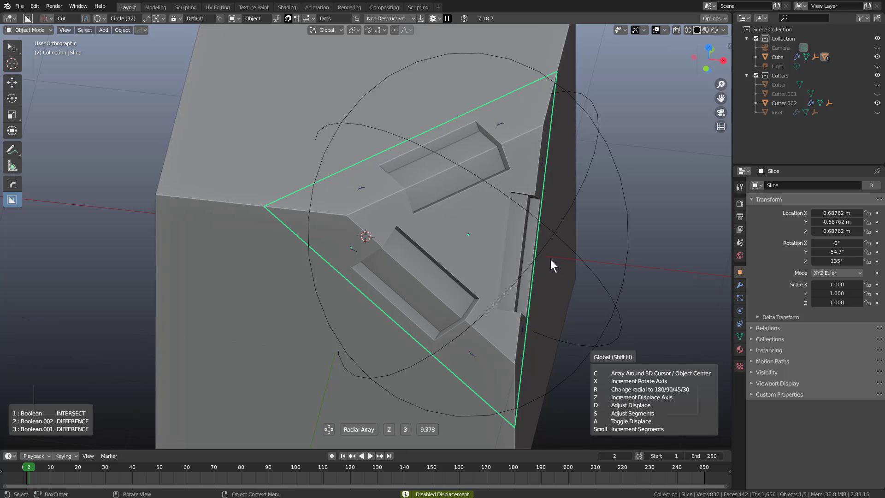
left_click(603, 268)
Inspect the arrayed hole cutters around the facet and undo their Radial Array
middle_click_drag(576, 246, 408, 186)
scroll(398, 183, "up", 3)
scroll(428, 150, "down", 2)
middle_click_drag(428, 149, 452, 184)
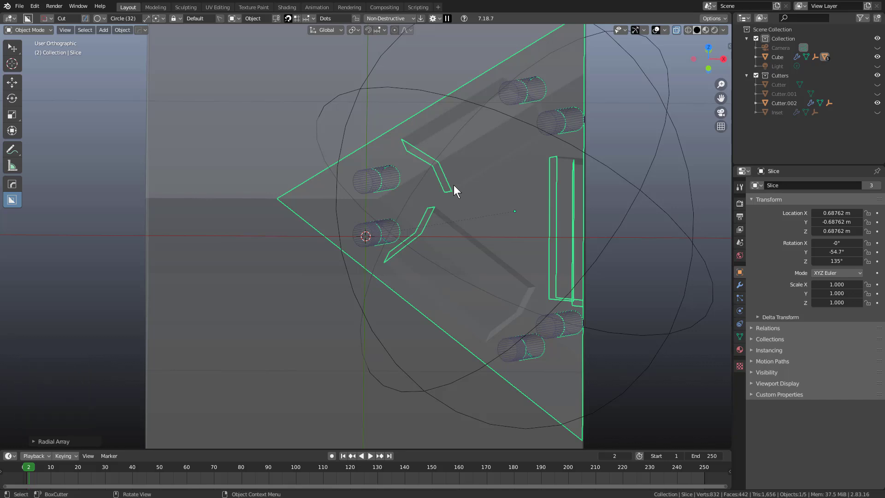
middle_click_drag(455, 186, 450, 189)
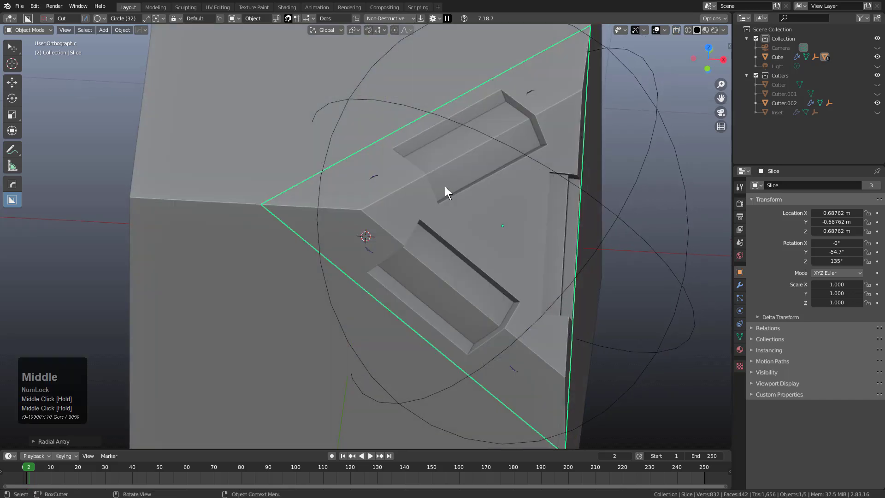
key("ctrl+z")
Set the hole cutter's origin, using both location and rotation, to the centre of the corner facet
key("alt+a")
left_click(371, 163)
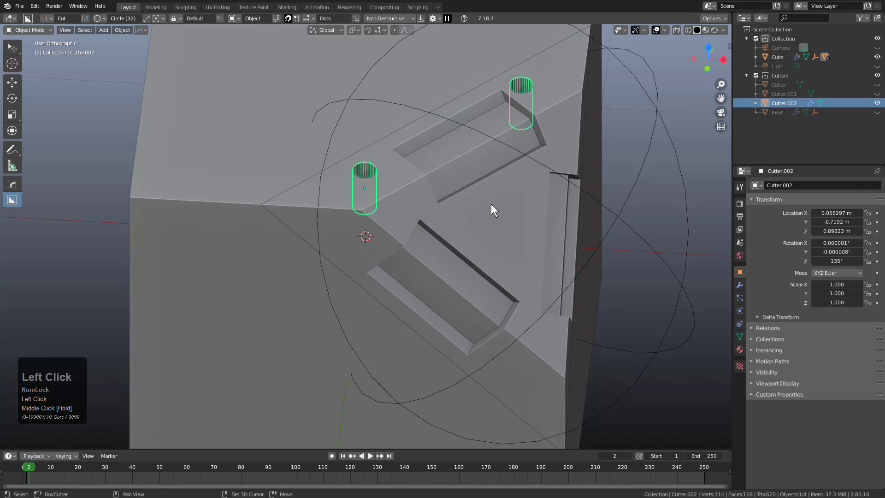
left_click(476, 206, "shift")
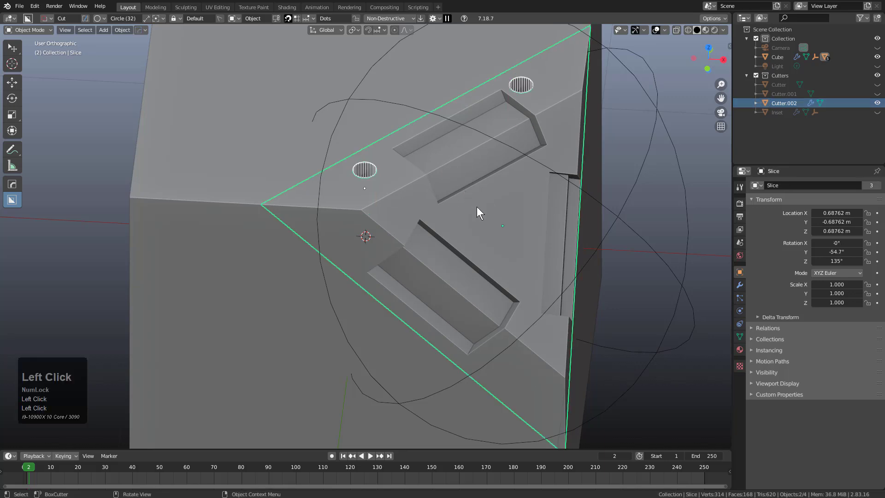
left_click(363, 168)
key("q")
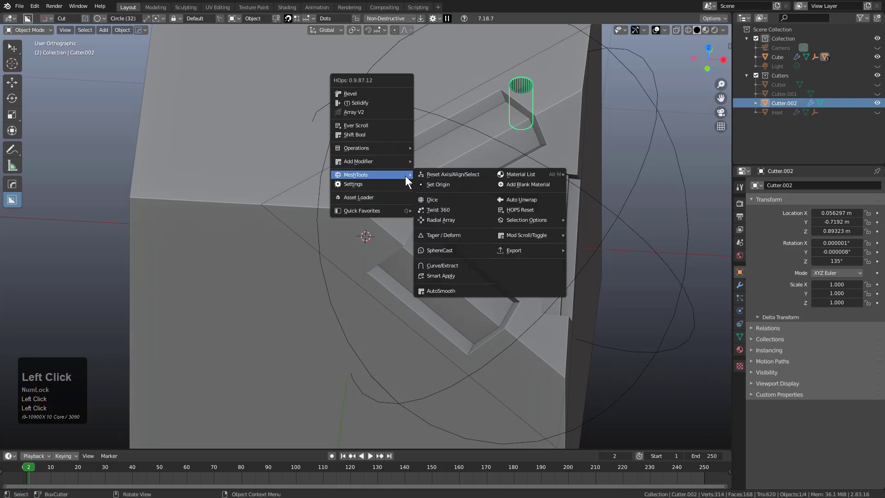
left_click(435, 185)
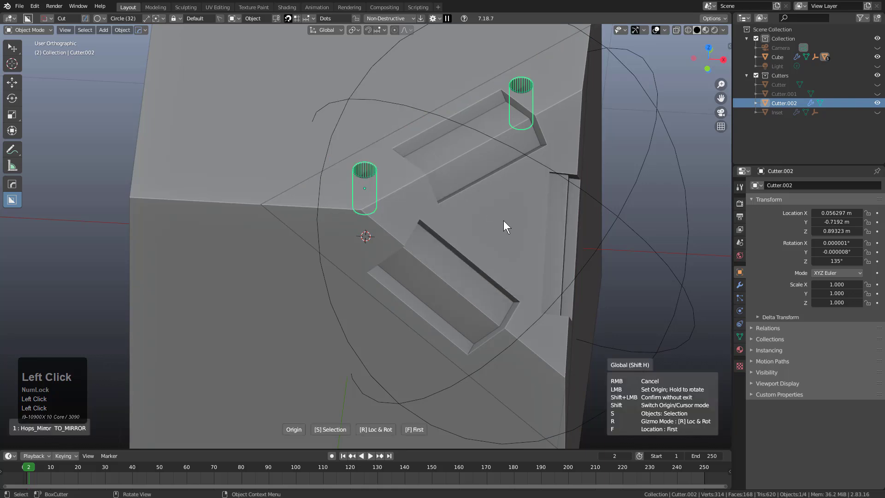
key("s")
left_click_drag(503, 225, 495, 175)
Try a Radial Array of the re-origined hole cutter around the sliced corner piece with 4 segments and displacement disabled
left_click(372, 164)
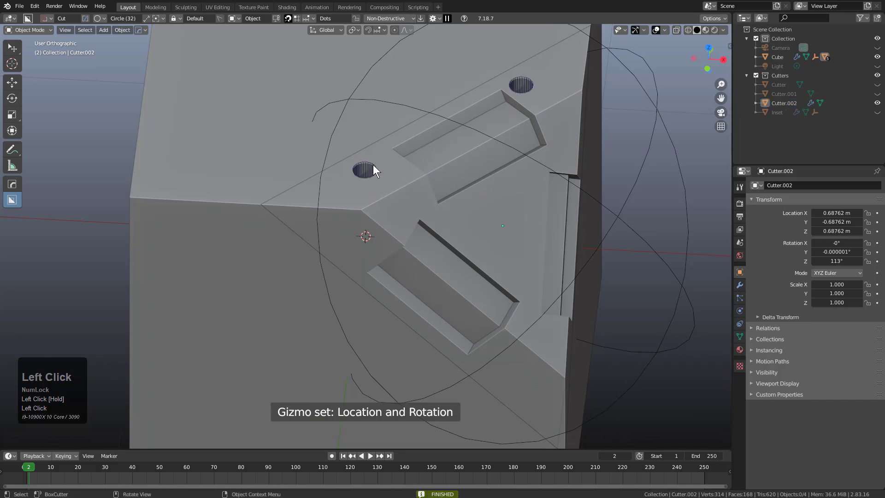
key("q")
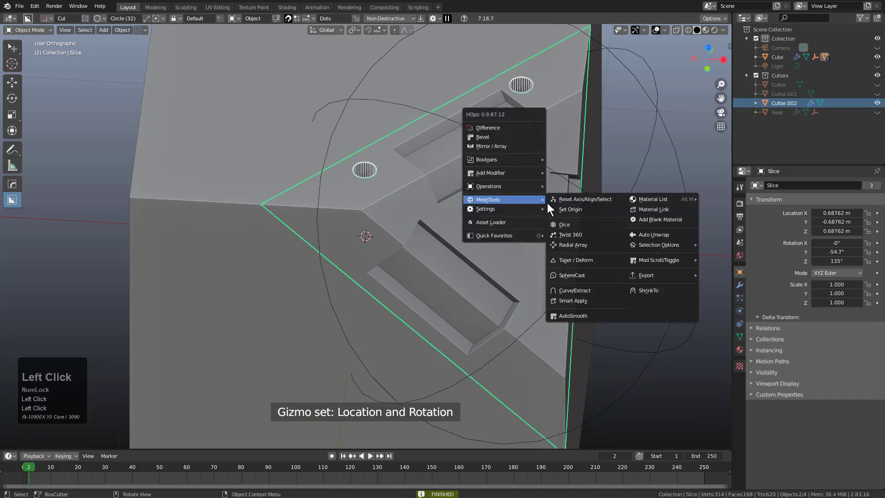
left_click(569, 244)
scroll(569, 244, "down", 1)
scroll(569, 244, "up", 2)
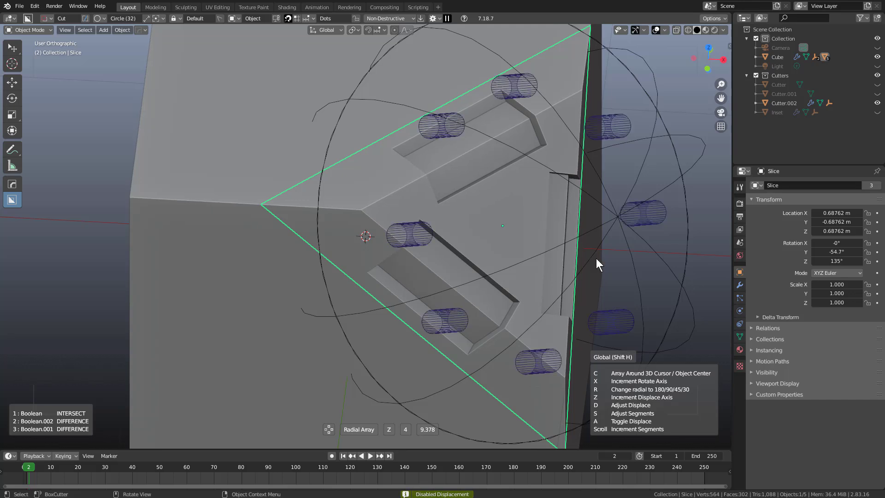
middle_click_drag(590, 258, 554, 251)
right_click(555, 251)
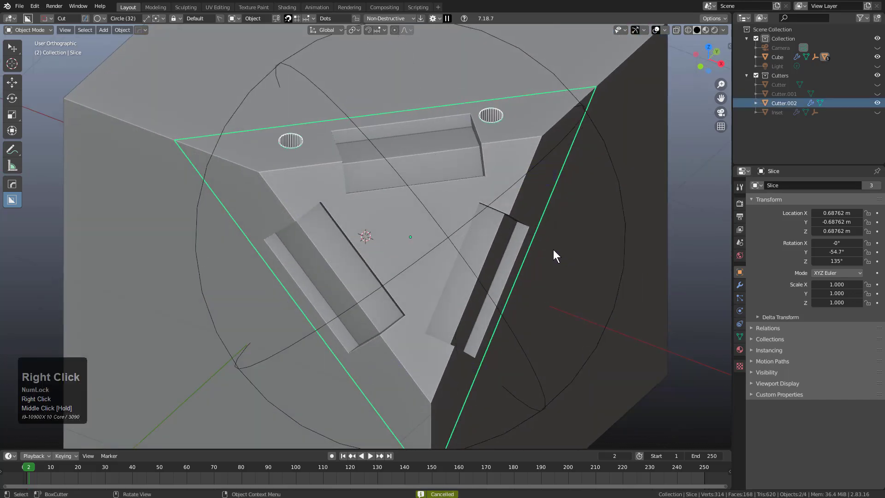
scroll(502, 225, "down", 3)
middle_click_drag(502, 226, 512, 230)
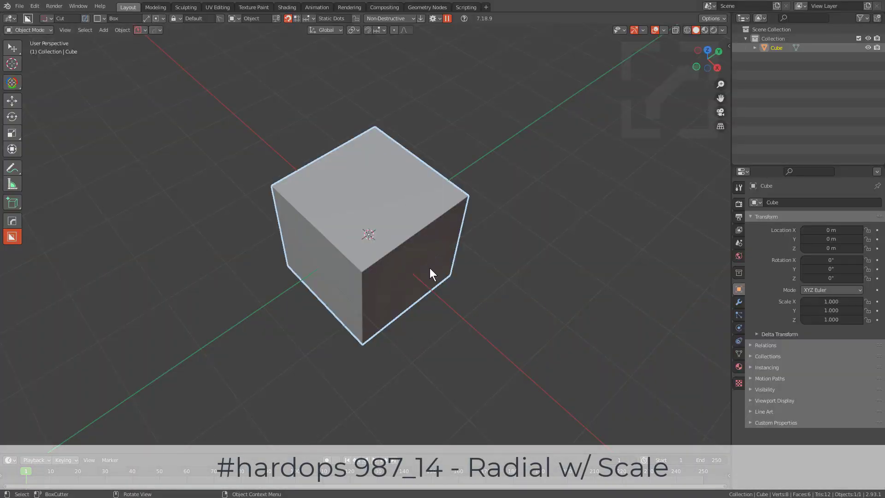
Scale the default cube along Z to about 3.55 to make a tall pillar
middle_click_drag(426, 267, 418, 250)
key("s")
key("z")
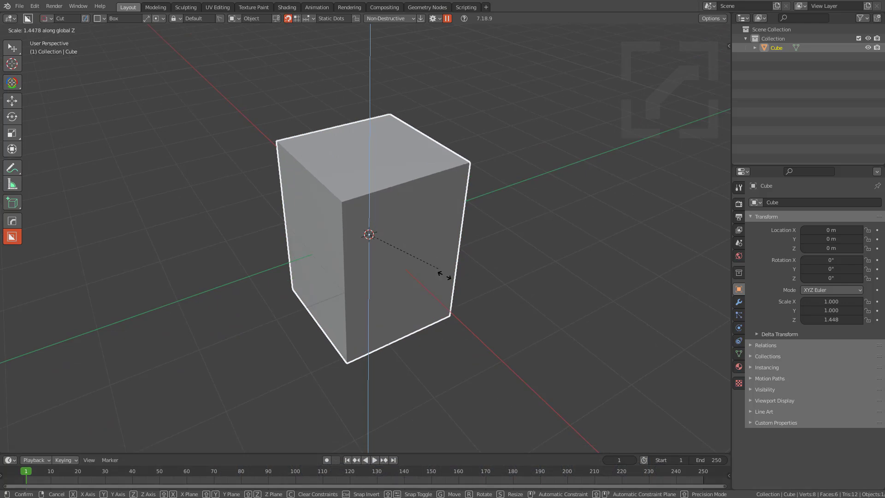
left_click(488, 308)
scroll(473, 291, "down", 1)
middle_click_drag(473, 292, 434, 227)
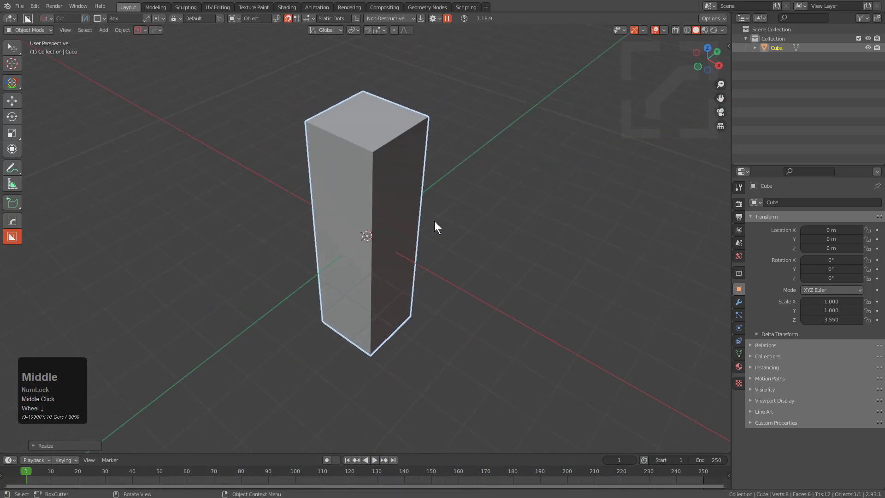
Radial Array the unapplied-scale pillar around Z with 8 segments and a displacement of about 7.9
key("q")
mouse_move(420, 272)
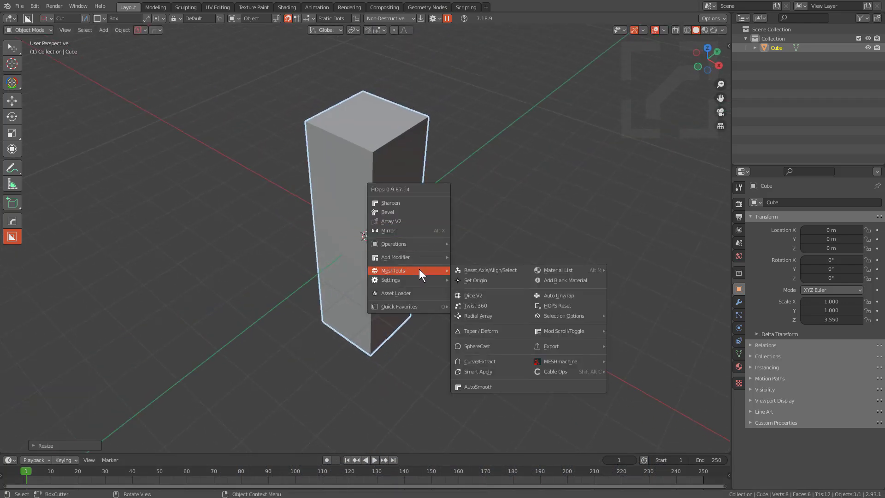
left_click(478, 315)
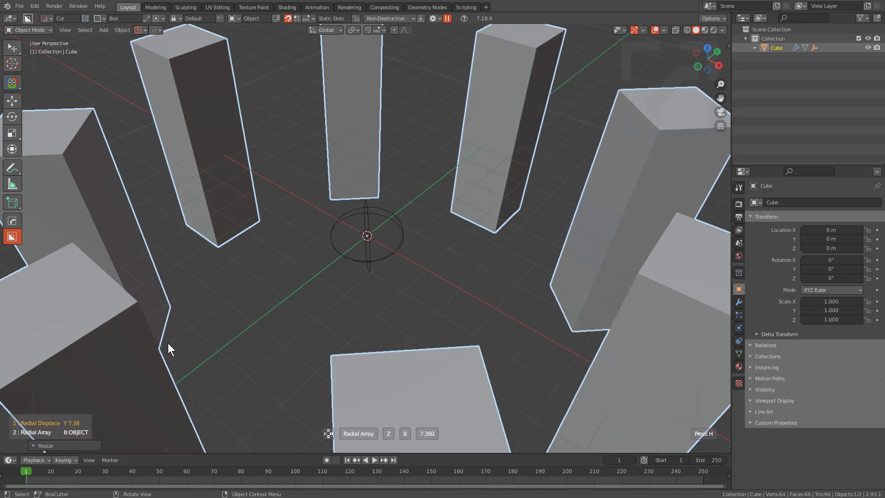
left_click(189, 345)
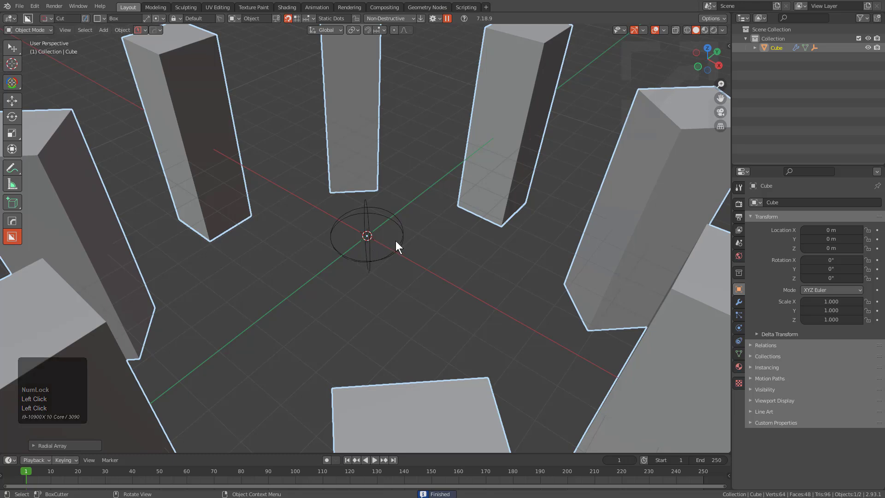
scroll(396, 240, "down", 3)
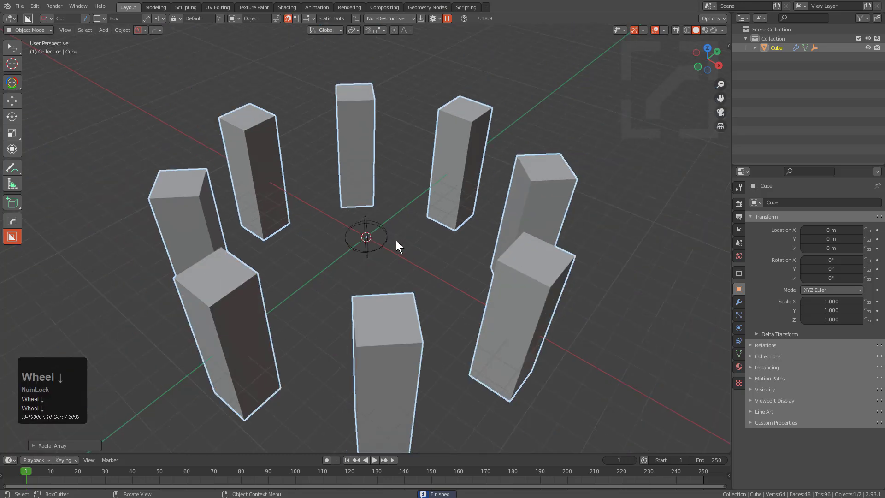
scroll(395, 241, "up", 1)
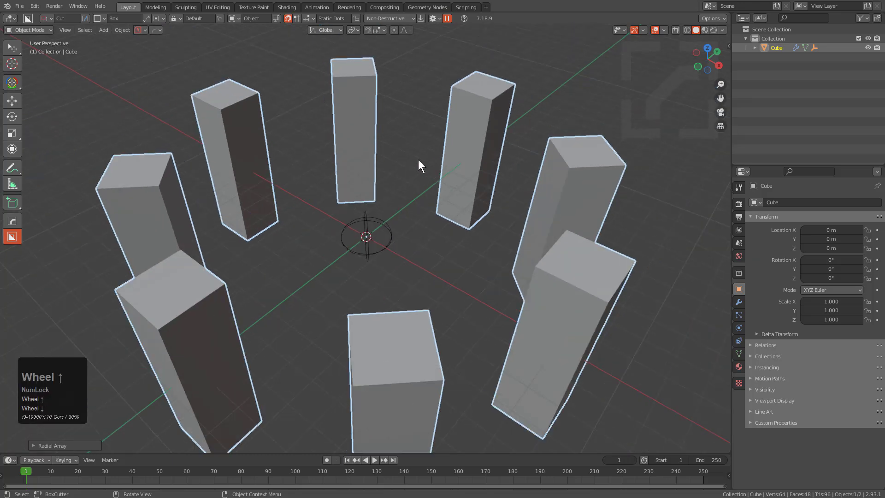
Bevel the arrayed pillars with 7 segments and a width of about 0.83
key("q")
left_click(409, 96)
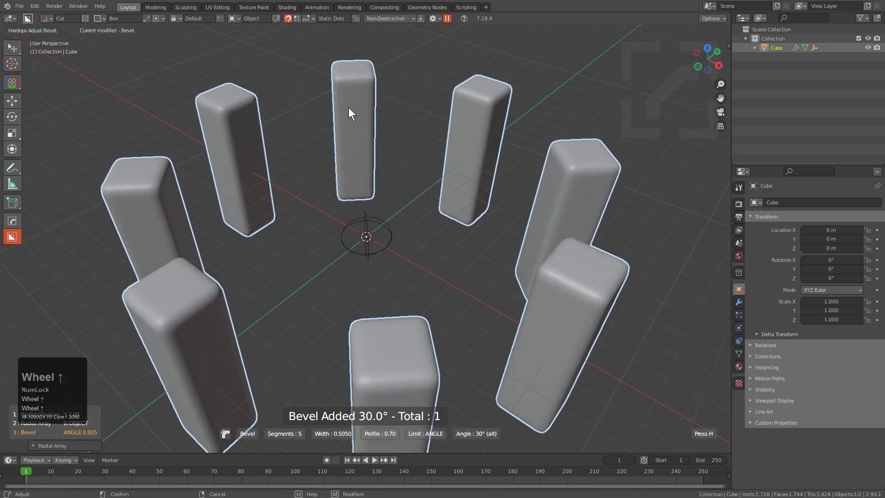
scroll(332, 111, "up", 3)
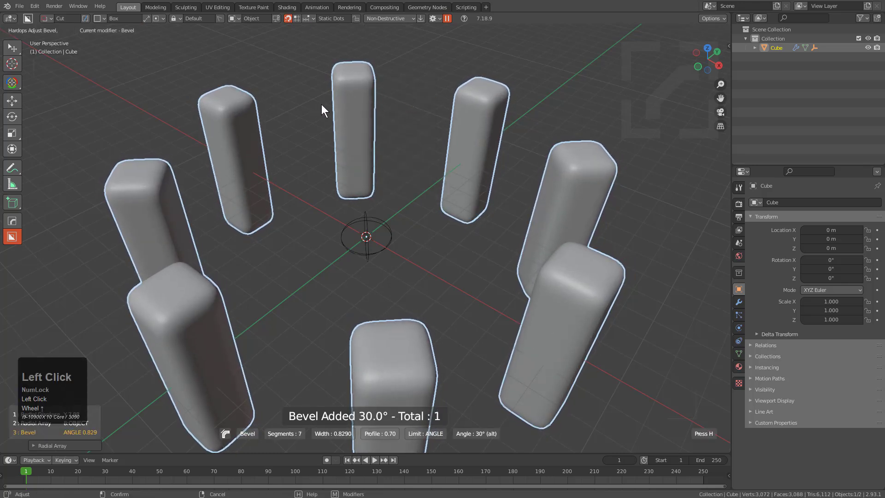
left_click(323, 106)
Flatten the arrayed pillars into low blocks by scaling them along Z to about 0.178
middle_click_drag(363, 233, 537, 358)
key("s")
key("z")
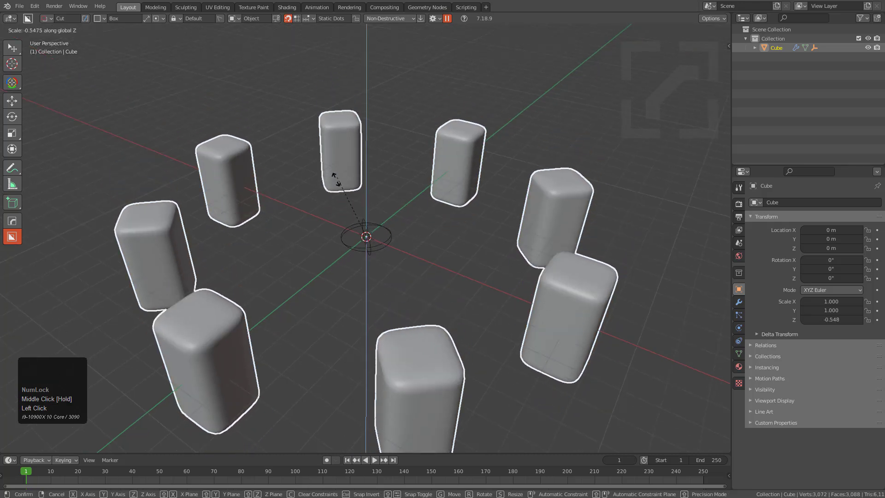
left_click(380, 221)
Reopen the blocks' Radial Array, try lower and higher segment counts, and cancel the adjustment
middle_click_drag(411, 242, 453, 243)
key("q")
mouse_move(450, 298)
left_click(499, 344)
scroll(499, 343, "down", 1)
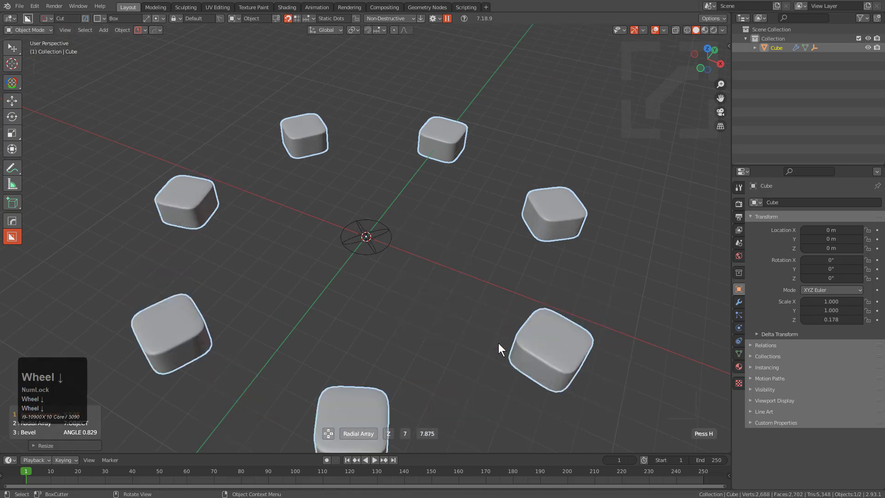
scroll(498, 344, "down", 4)
scroll(498, 343, "up", 5)
scroll(499, 343, "down", 4)
scroll(499, 344, "up", 4)
right_click(499, 344)
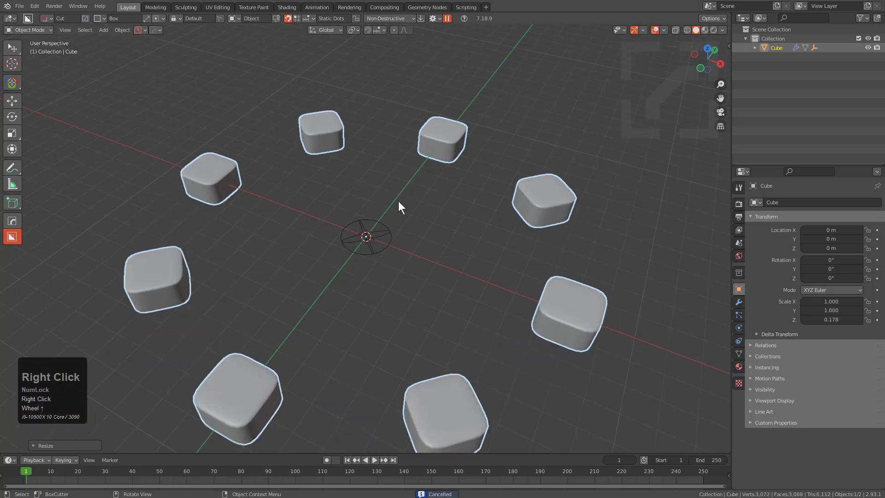
Try adjusting the radial copies' count with the regular Array tool and cancel it
right_click(399, 203)
left_click(374, 150)
scroll(374, 150, "down", 2)
scroll(374, 150, "up", 2)
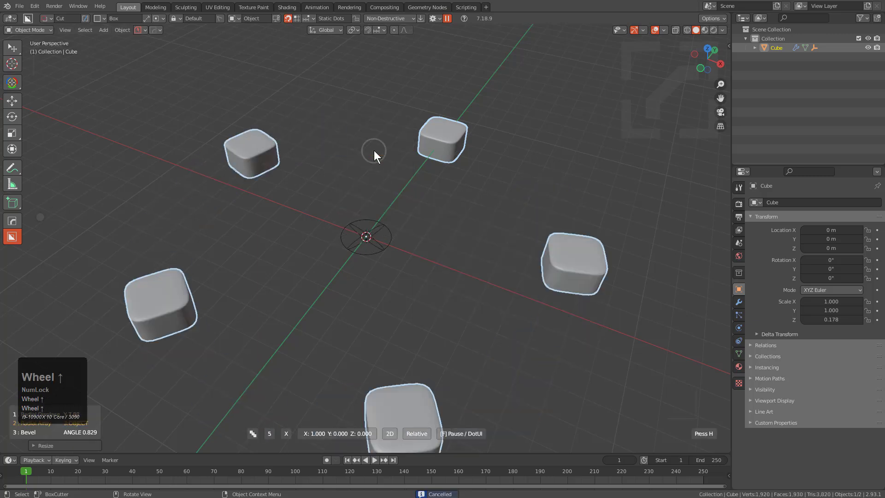
scroll(373, 151, "down", 2)
scroll(373, 150, "up", 2)
scroll(373, 150, "up", 2)
scroll(374, 151, "up", 1)
right_click(431, 178)
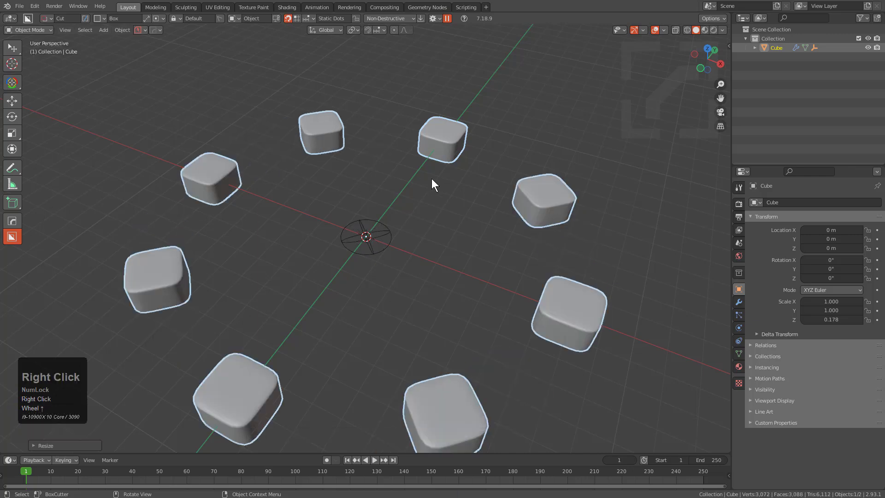
Return to the Radial Array tool, cycle the segment count through values such as 6, and cancel
right_click(432, 178)
mouse_move(427, 228)
left_click(479, 274)
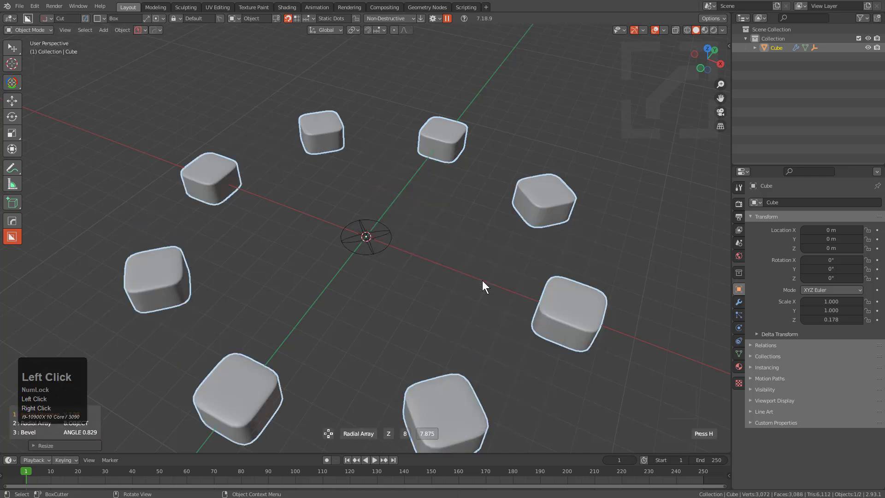
scroll(482, 285, "down", 5)
scroll(482, 286, "up", 6)
scroll(481, 286, "down", 3)
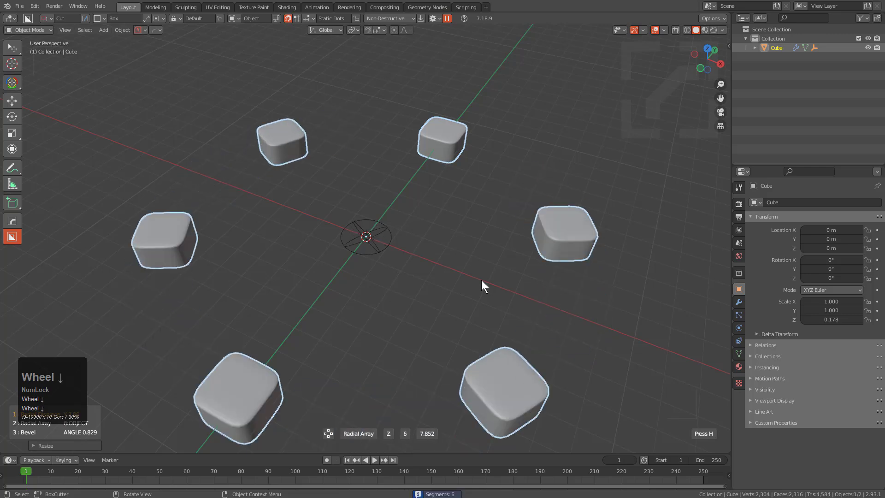
scroll(481, 285, "up", 1)
right_click(474, 274)
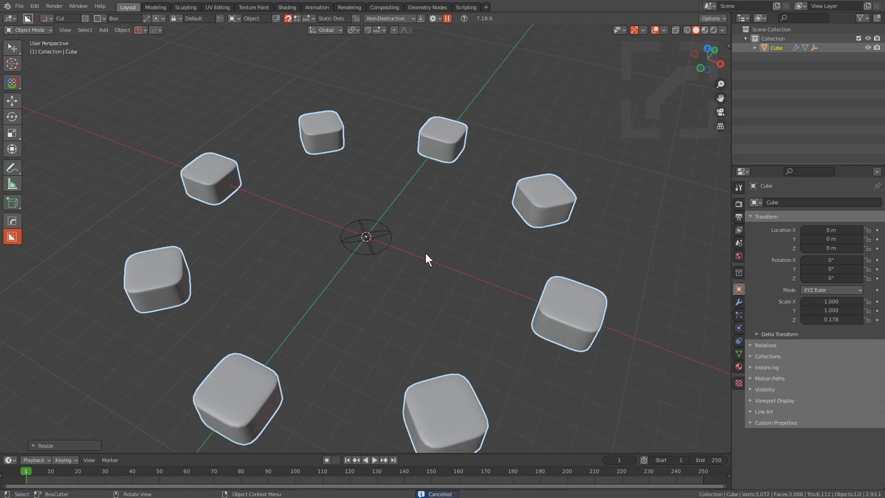
Clear the scale of the flattened blocks in the radial array
middle_click_drag(415, 263, 471, 210)
key("alt+s")
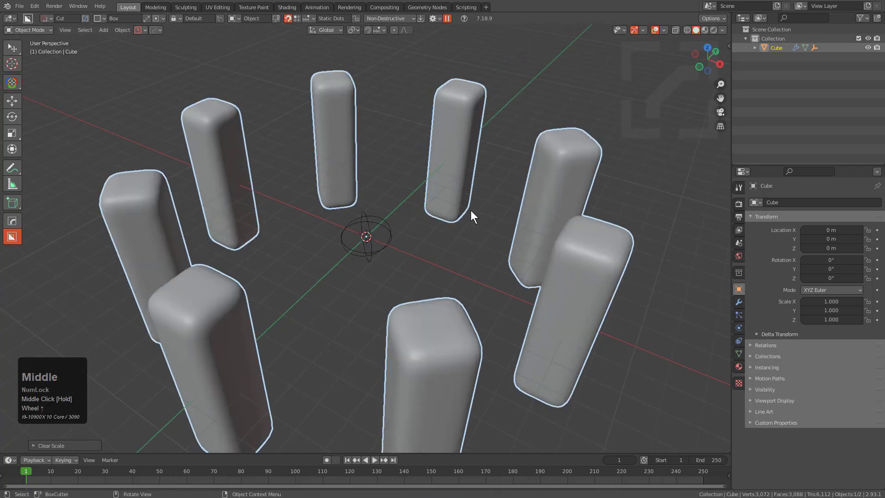
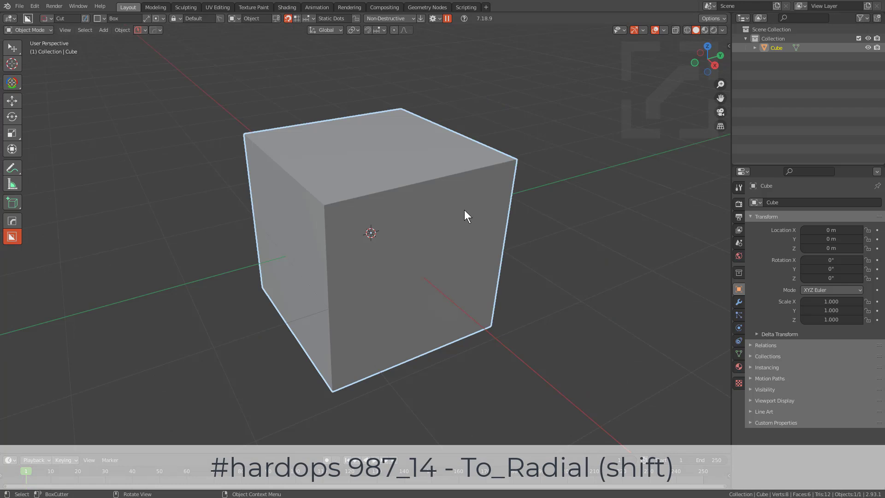
Stretch the cube along Z and rotate it freely to about -41.4°, 12.6° and -31.1°
middle_click_drag(464, 210, 459, 212)
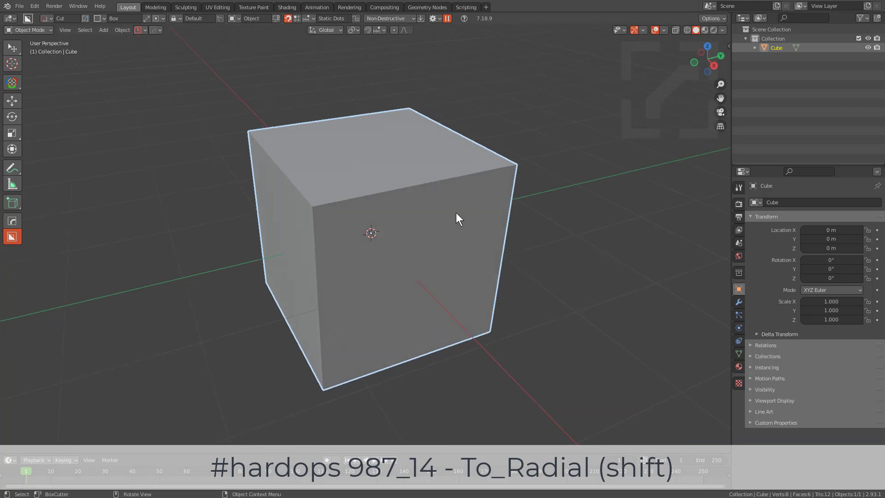
scroll(457, 212, "down", 3)
middle_click(464, 217)
key("s")
key("z")
left_click(623, 175)
scroll(489, 177, "down", 2)
key("r")
left_click(450, 211)
Make a separate BoxCutter box on the side of the stretched cube, extruded about 0.495
scroll(449, 211, "up", 2)
middle_click_drag(449, 211, 477, 226)
scroll(391, 228, "down", 3)
scroll(427, 227, "up", 4)
mouse_move(504, 64)
left_mouse_down()
mouse_move(372, 221)
mouse_move(410, 248)
mouse_move(382, 229)
left_mouse_up()
key("a")
Add the stretched cube to the selection and array the new block radially around it
scroll(490, 175, "down", 2)
middle_click_drag(490, 175, 400, 155)
left_click(518, 194, "shift")
key("q")
mouse_move(517, 194)
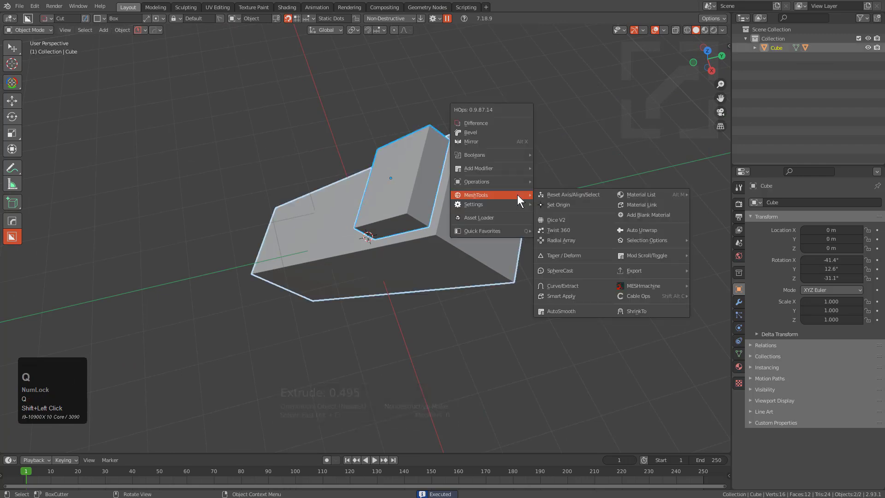
left_click(563, 241)
scroll(563, 241, "down", 2)
scroll(564, 241, "down", 1)
left_click(471, 212)
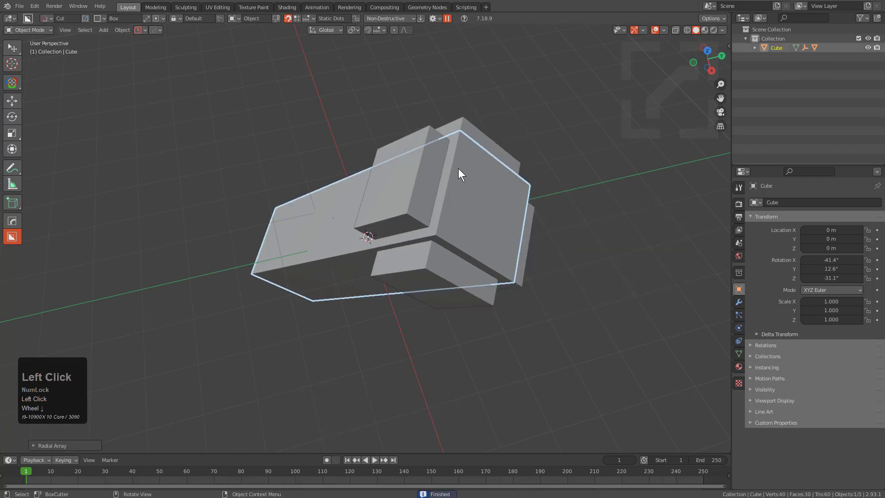
Make a second BoxCutter box on the body, overlapping the first arrayed block
left_click(461, 152)
key("alt+a")
left_click(460, 154)
mouse_move(464, 152)
left_mouse_down()
mouse_move(432, 209)
mouse_move(355, 231)
mouse_move(432, 161)
left_mouse_up()
key("a")
key("e")
left_click(443, 162, "shift")
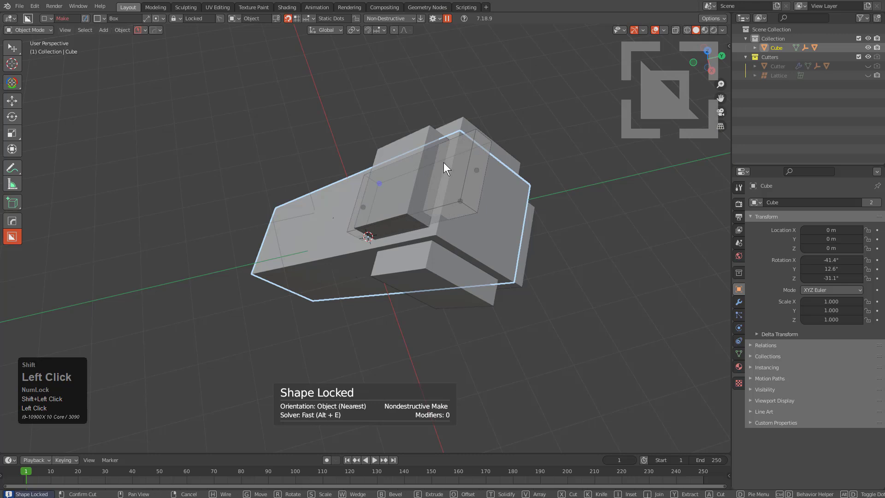
left_click(458, 226)
Array the second block radially around the main body and reselect the body
key("shift+q")
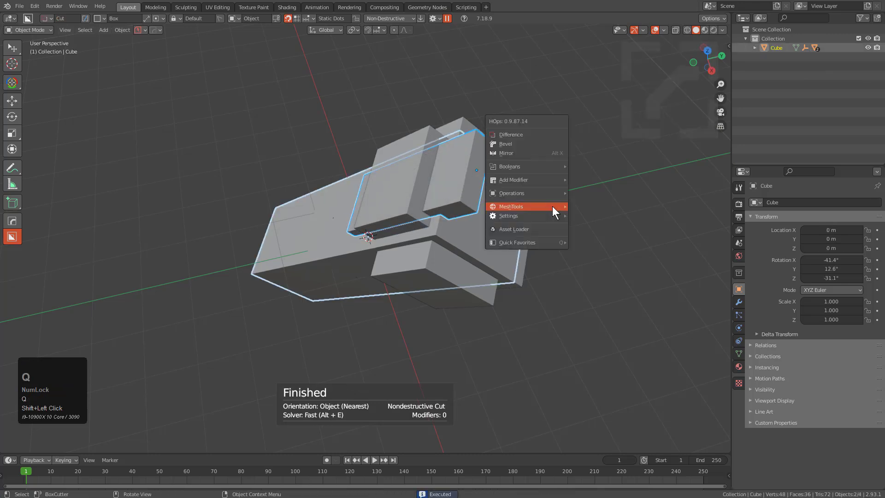
mouse_move(553, 206)
left_click(586, 249, "shift")
left_click(586, 250)
middle_click_drag(439, 222, 464, 222)
left_click(350, 239)
Make a wedge box on the body's face beside the arrayed blocks, extruded about 0.769
middle_click_drag(350, 240, 360, 208)
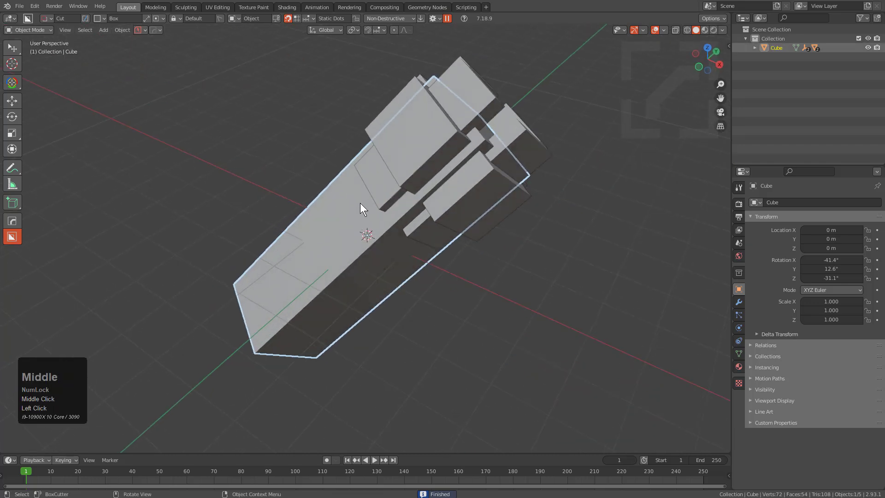
left_click(363, 199)
left_click_drag(363, 198, 404, 203)
key("a")
key("w")
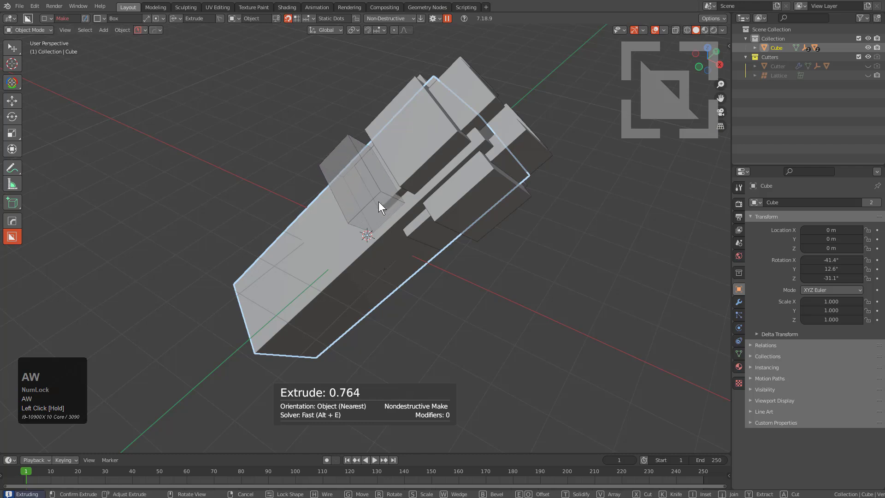
left_click(378, 201)
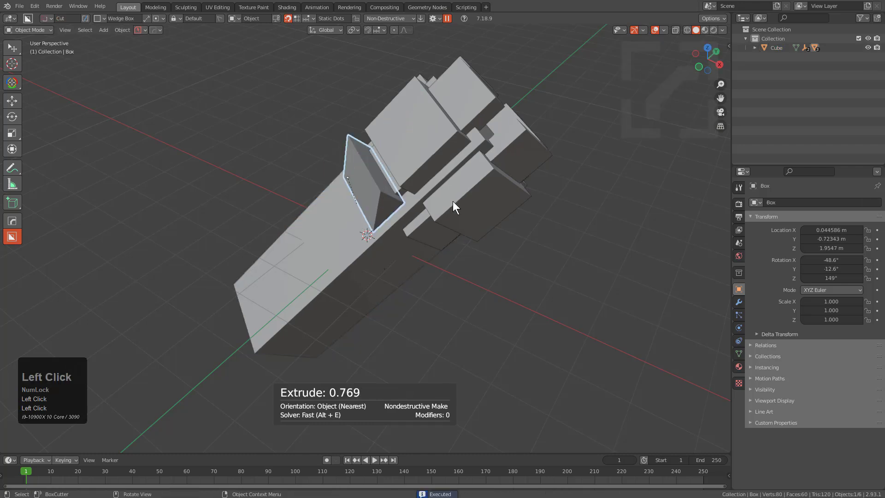
Add the body to the selection and array the wedge radially around it
middle_click_drag(441, 194, 492, 201, "shift")
left_click(515, 165, "shift")
key("q")
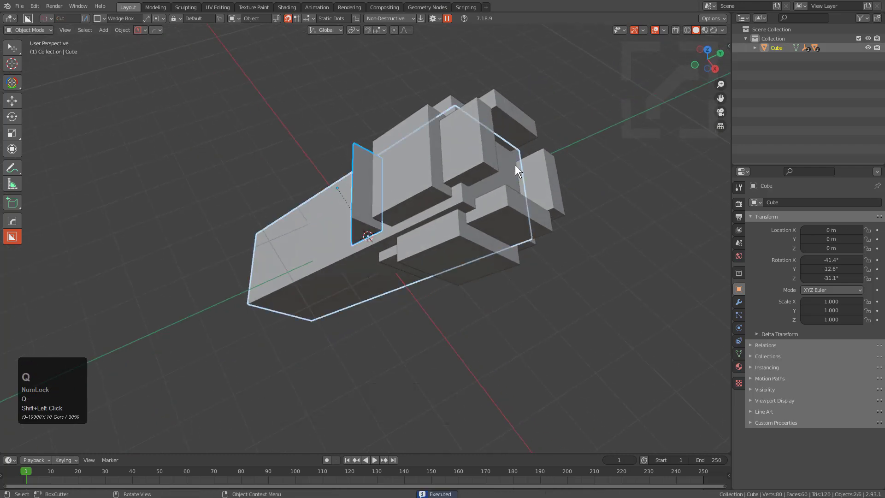
key("q")
mouse_move(489, 165)
left_click(558, 210)
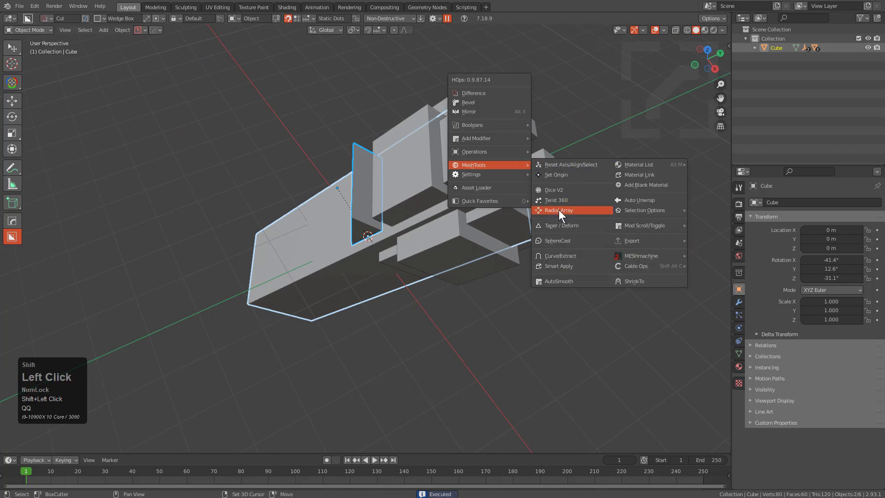
left_click(354, 191)
middle_click_drag(354, 190, 376, 207)
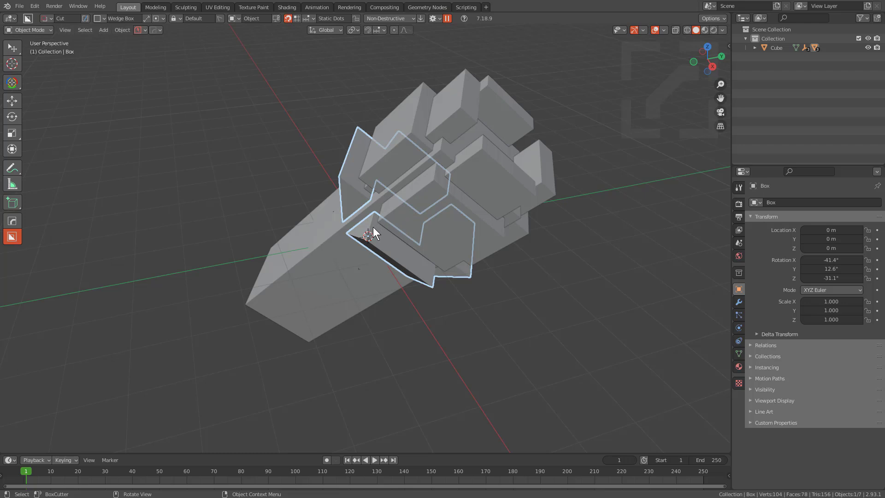
Select the main body and make a wedge-like BoxCutter block on its face near the empty end
mouse_move(346, 226)
middle_mouse_down()
mouse_move(360, 257)
mouse_move(388, 236)
mouse_move(371, 234)
mouse_move(358, 216)
middle_mouse_up()
left_click(308, 236)
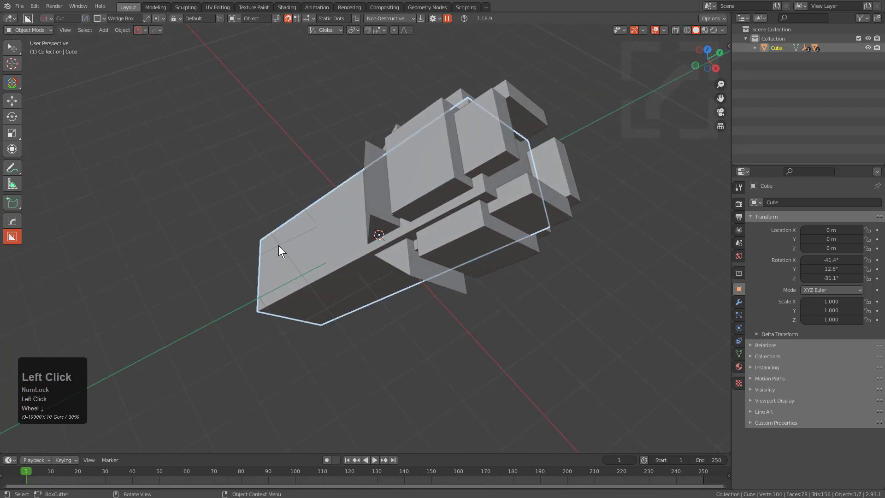
mouse_move(273, 237)
left_mouse_down()
mouse_move(325, 241)
mouse_move(304, 279)
left_mouse_up()
key("a")
left_click(281, 264)
mouse_move(281, 265)
middle_mouse_down()
mouse_move(289, 240)
mouse_move(288, 266)
middle_mouse_up()
Cut a rectangular notch into the new end block with a nondestructive box cut about 0.686 deep
key("d")
left_click(284, 267)
left_click(289, 262)
left_click_drag(263, 270, 316, 243)
middle_click_drag(374, 248, 328, 256)
Array the notched end block radially around the main body
left_click(461, 211)
key("q")
mouse_move(461, 211)
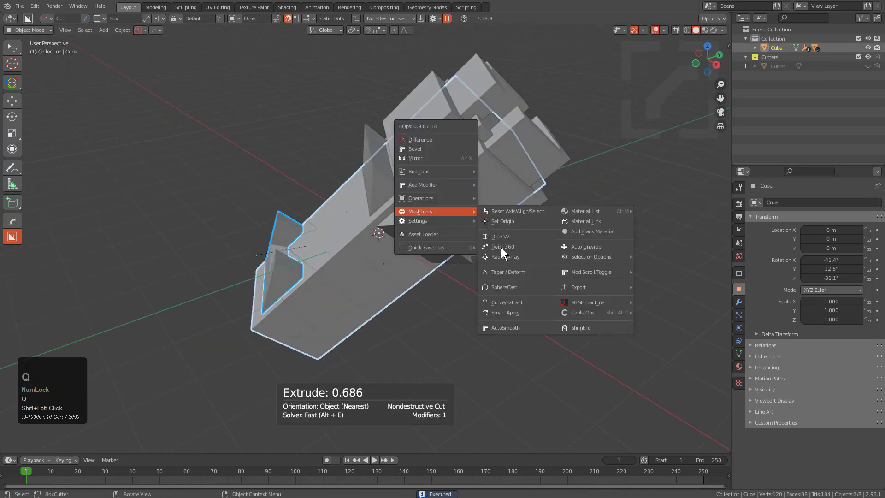
left_click(506, 257)
key("alt+a")
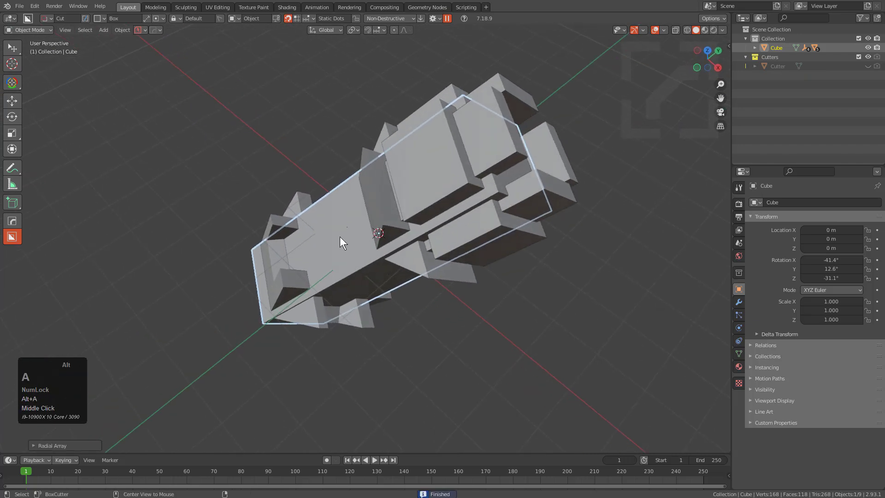
Make a 32-sided cylindrical rod from one arm of the notched block towards the wedge, extruded about 2.971
middle_click_drag(371, 237, 353, 237)
left_click(318, 302)
middle_click_drag(336, 295, 338, 307)
middle_click_drag(338, 308, 346, 251, "shift")
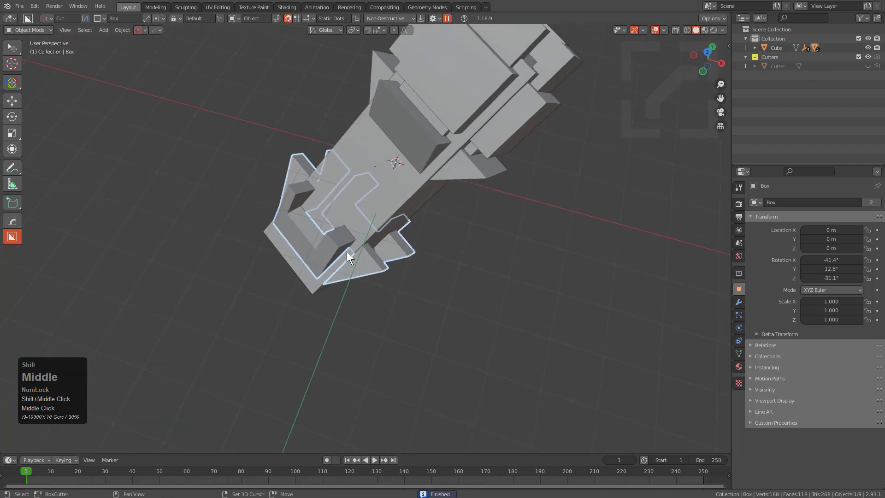
scroll(347, 252, "up", 4)
key("d")
left_click(355, 235)
left_click(300, 230)
key("a")
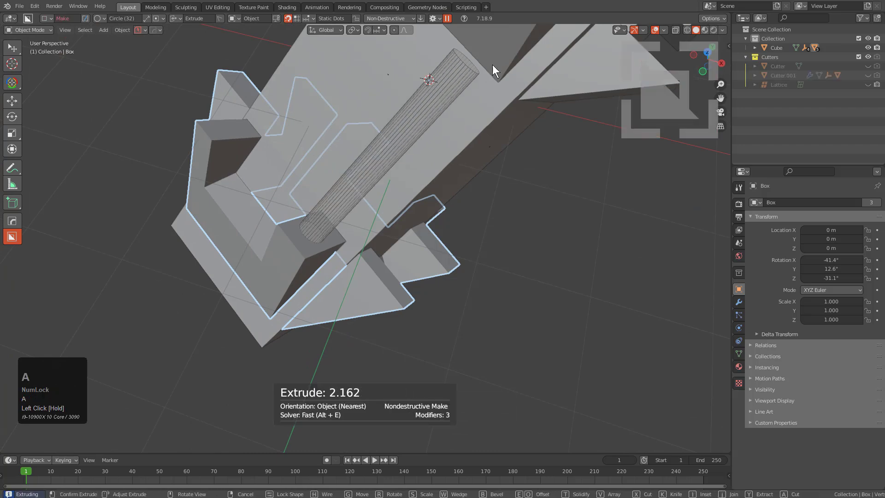
middle_click_drag(544, 19, 533, 102, "shift")
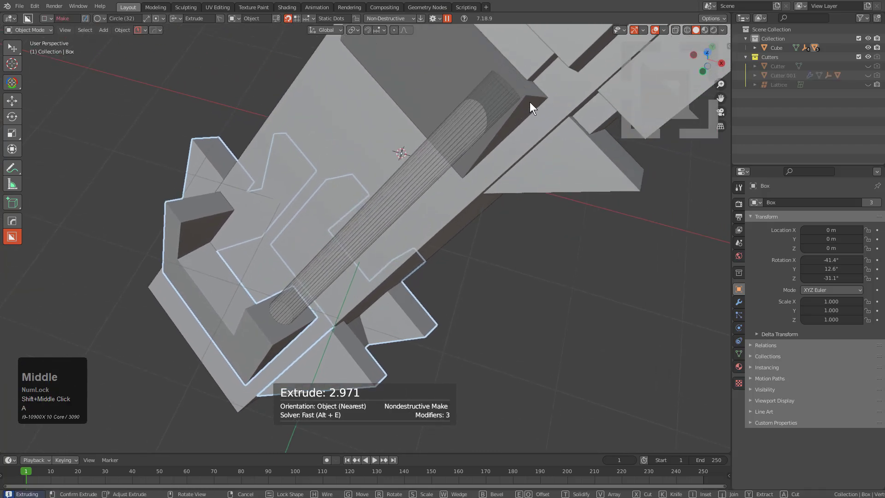
left_click(529, 101)
Mirror the rod across X about the notched block
scroll(418, 222, "down", 3)
middle_click_drag(418, 223, 383, 222)
left_click(372, 225)
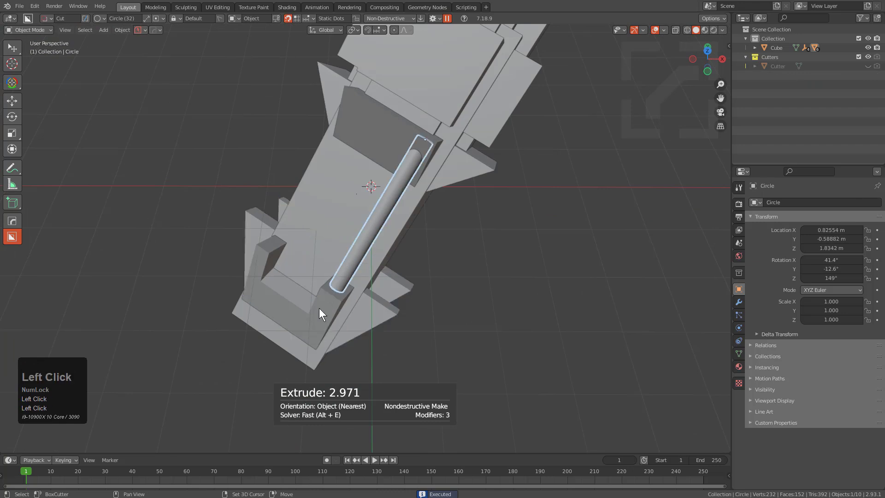
key("alt+x")
left_click(436, 229)
middle_click_drag(435, 230, 383, 250)
Mirror the notched end block across its X axis
left_click(350, 319)
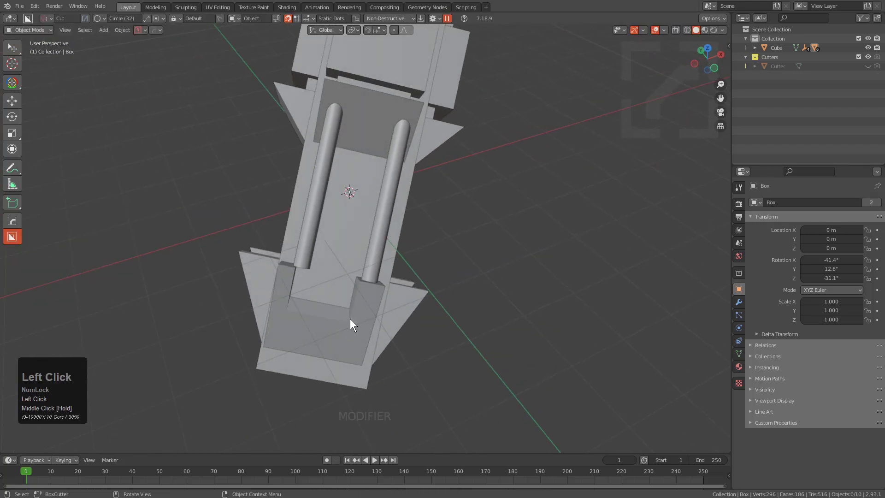
key("alt+x")
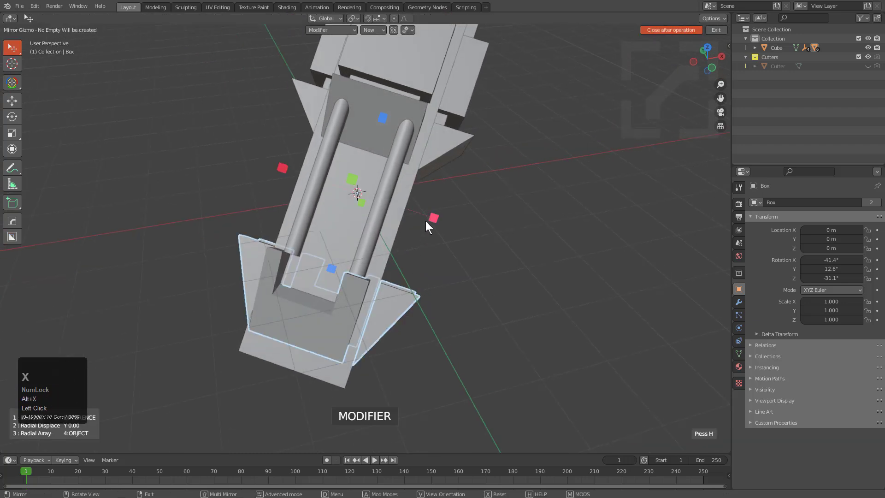
left_click(431, 216)
key("alt+a")
left_click(354, 298)
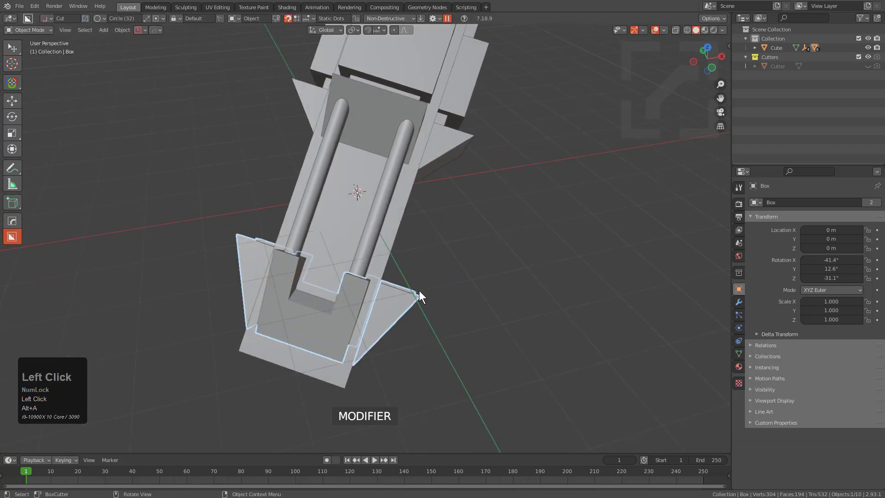
Move the notched block's Hops_Mirror modifier directly below Boolean and above Radial Displace in the stack
left_click(739, 302)
left_click(753, 268)
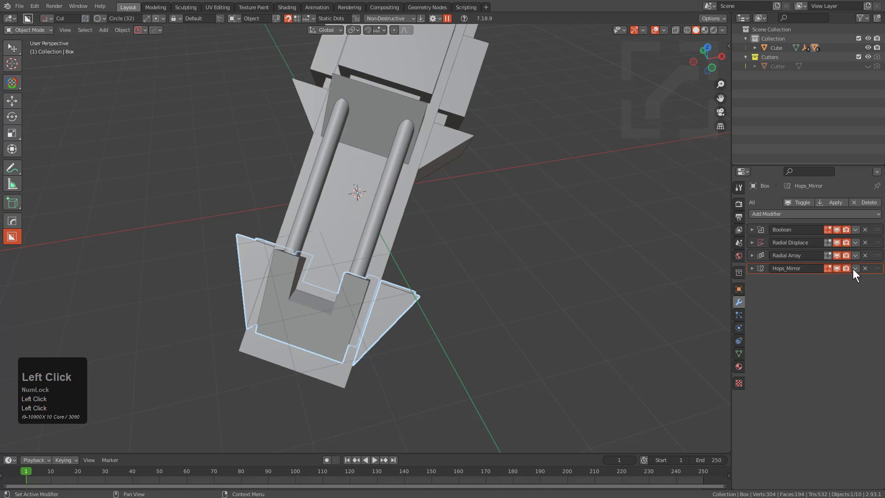
left_click_drag(876, 270, 868, 221)
middle_click_drag(601, 244, 391, 258)
left_click_drag(877, 228, 878, 244)
middle_click_drag(356, 237, 437, 269)
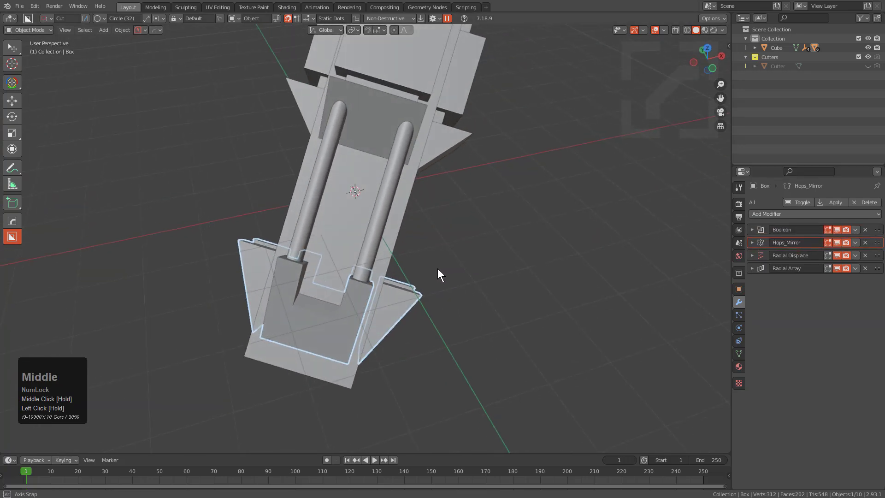
Select the mirrored rods together with the main body as the active object
middle_click_drag(393, 222, 365, 211)
scroll(385, 262, "down", 1)
key("alt+a")
left_click(363, 223)
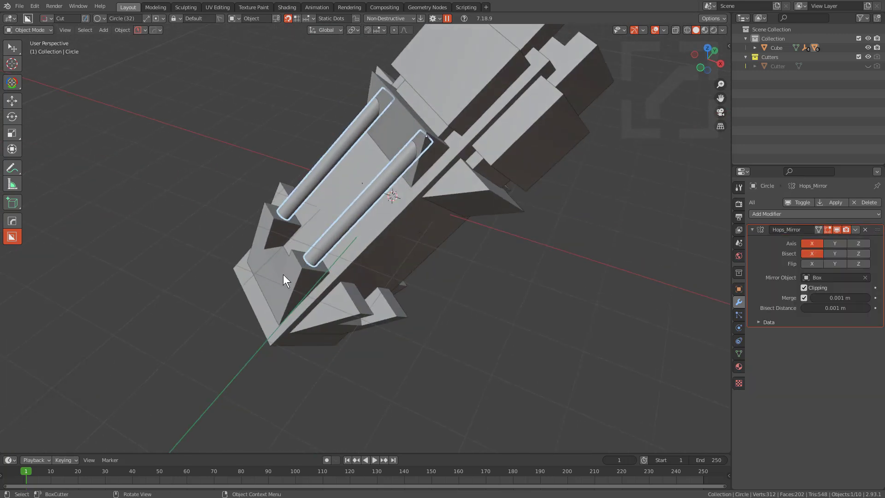
middle_click_drag(416, 239, 391, 234)
left_click(394, 234, "shift")
key("q")
mouse_move(417, 234)
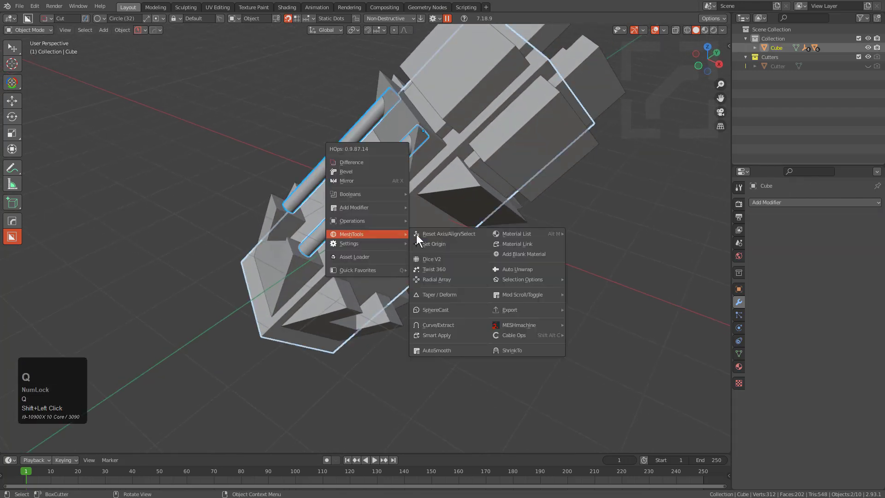
left_click(442, 288)
scroll(444, 280, "down", 1)
scroll(444, 280, "up", 1)
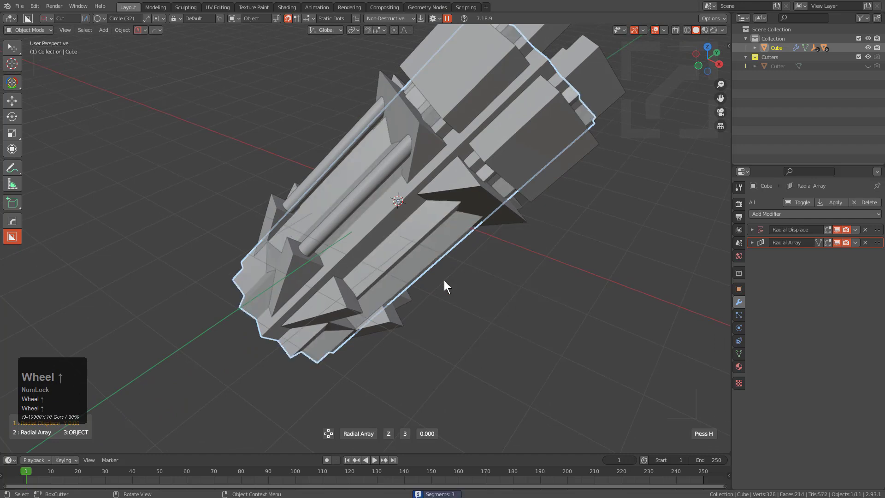
right_click(443, 281)
Array the mirrored rods around the main body with the To_Radial variant of Radial Array, then deselect everything
right_click(377, 219, "shift")
key("shift+q")
mouse_move(382, 222)
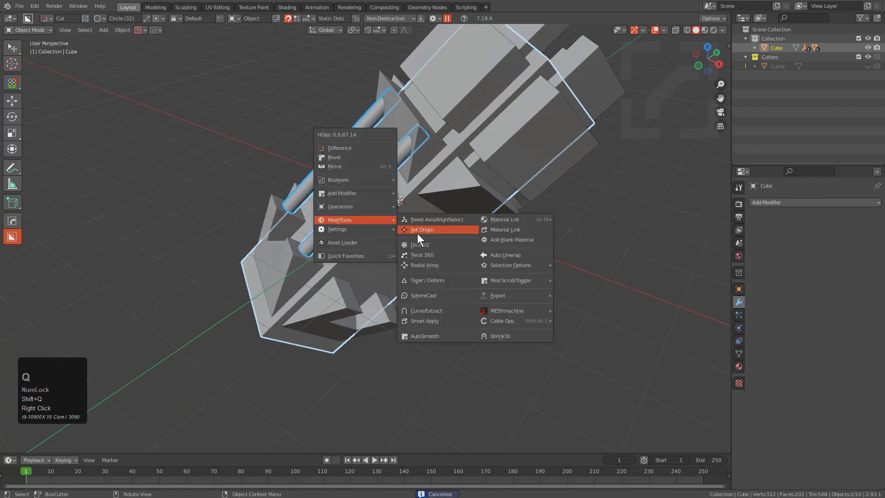
left_click(422, 263)
left_click(423, 260)
middle_click_drag(424, 258, 406, 235)
key("alt+a")
Select the main body and make a long box between the two rods, extruded about 0.971
scroll(423, 192, "down", 1)
middle_click_drag(423, 192, 460, 259)
left_click(337, 210)
middle_click_drag(338, 210, 346, 219)
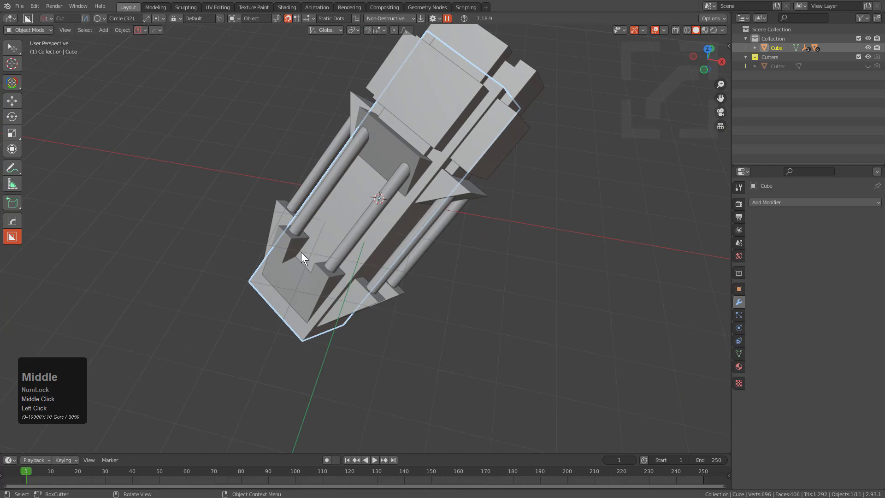
key("d")
left_click(296, 266)
mouse_move(298, 255)
left_mouse_down()
mouse_move(397, 164)
mouse_move(407, 149)
mouse_move(396, 144)
left_mouse_up()
key("a")
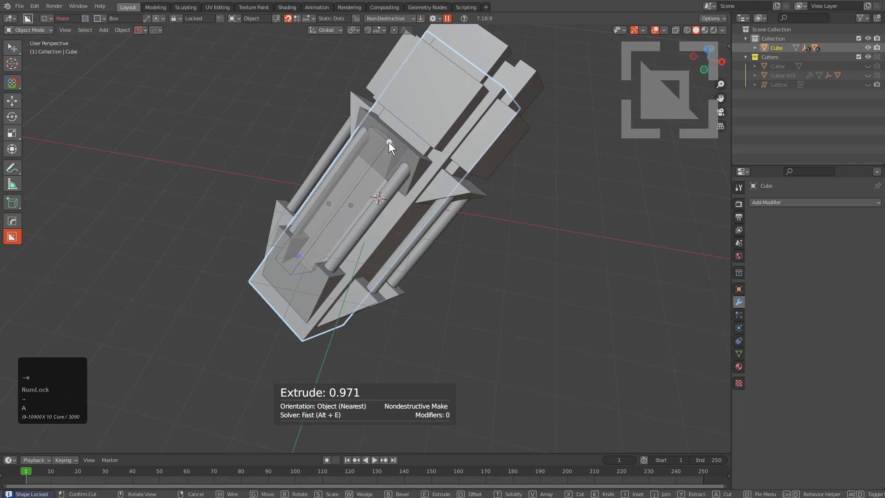
left_click(389, 141)
left_click(421, 105)
Add the body to the selection and array the long box radially around it
middle_click_drag(404, 128, 511, 205)
left_click(460, 189, "shift")
key("q")
mouse_move(512, 204)
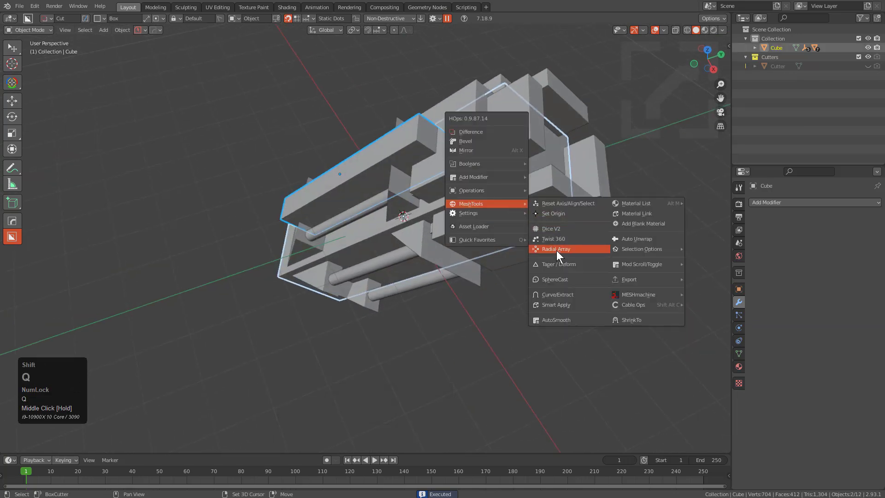
left_click(556, 250)
mouse_move(557, 251)
middle_mouse_down()
mouse_move(503, 194)
mouse_move(450, 176)
mouse_move(430, 227)
mouse_move(404, 210)
mouse_move(431, 254)
middle_mouse_up()
Make a small BoxCutter block along the end edge of the main body
scroll(352, 300, "up", 3)
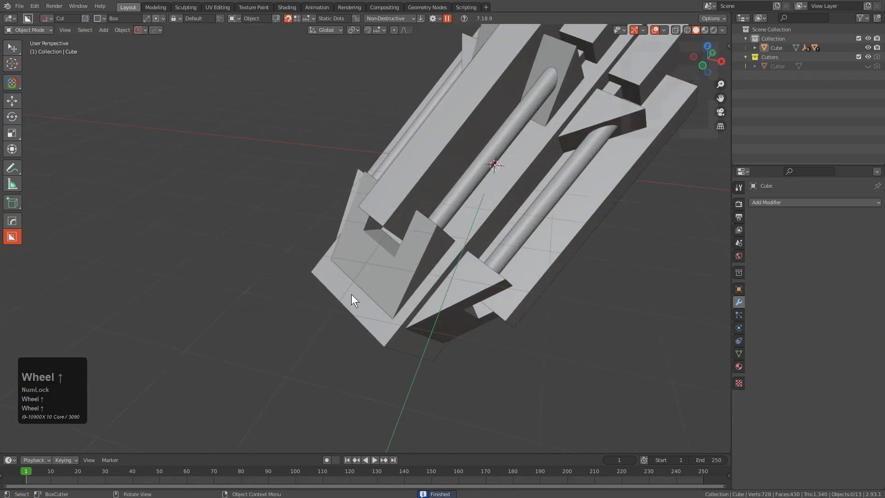
left_click(332, 271)
key("a")
mouse_move(334, 273)
left_mouse_down()
mouse_move(350, 335)
mouse_move(371, 352)
mouse_move(363, 349)
left_mouse_up()
key("e")
left_click(363, 349)
Add the main body to the selection and array the small end block radially around it
scroll(416, 275, "down", 2)
middle_click_drag(456, 230, 480, 226)
left_click(472, 225)
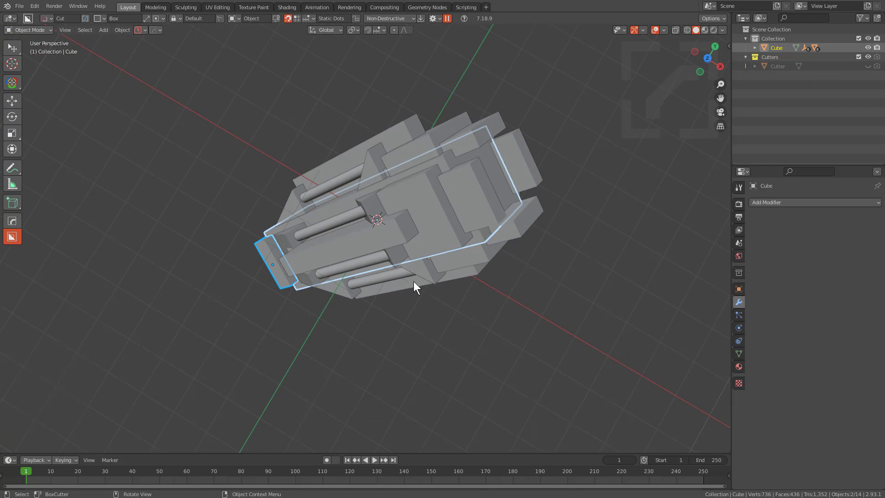
middle_click_drag(414, 282, 354, 211)
key("q")
mouse_move(354, 214)
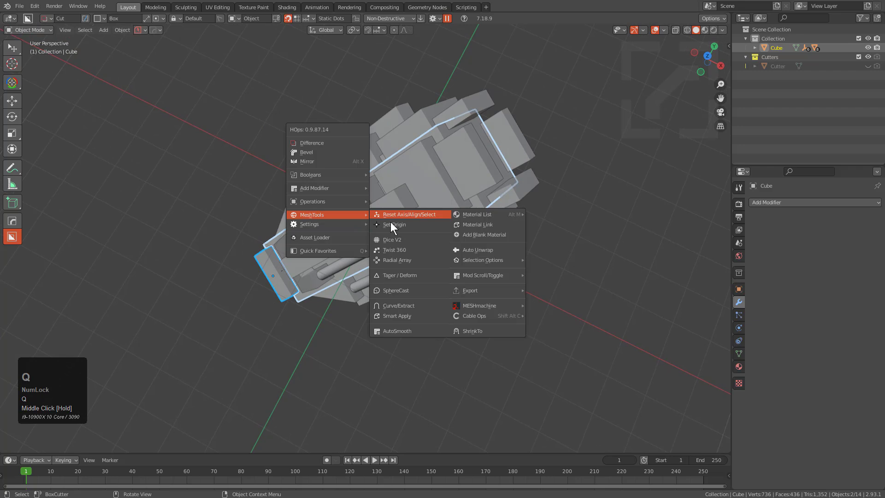
left_click(392, 260)
Cut a box-shaped notch into one end of the radially arrayed long box
middle_click_drag(390, 257, 396, 178)
scroll(405, 173, "up", 3)
scroll(319, 181, "up", 2)
key("d")
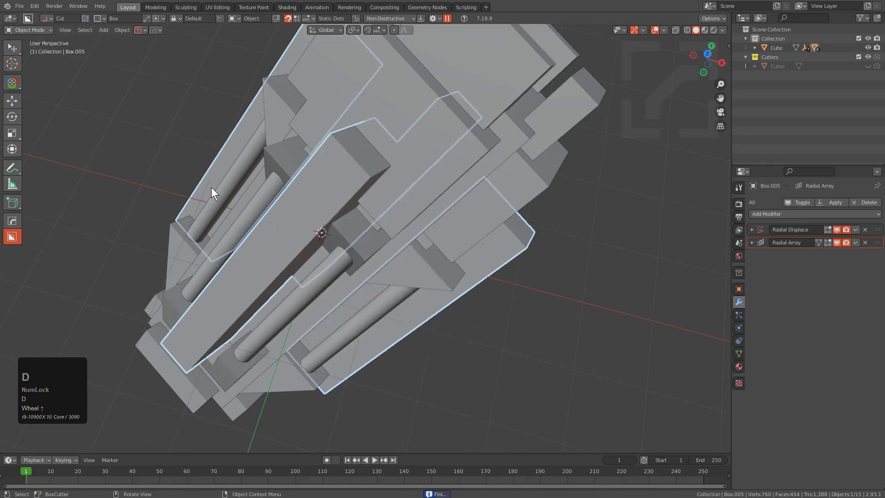
mouse_move(303, 186)
left_mouse_down()
mouse_move(366, 157)
mouse_move(405, 125)
left_mouse_up()
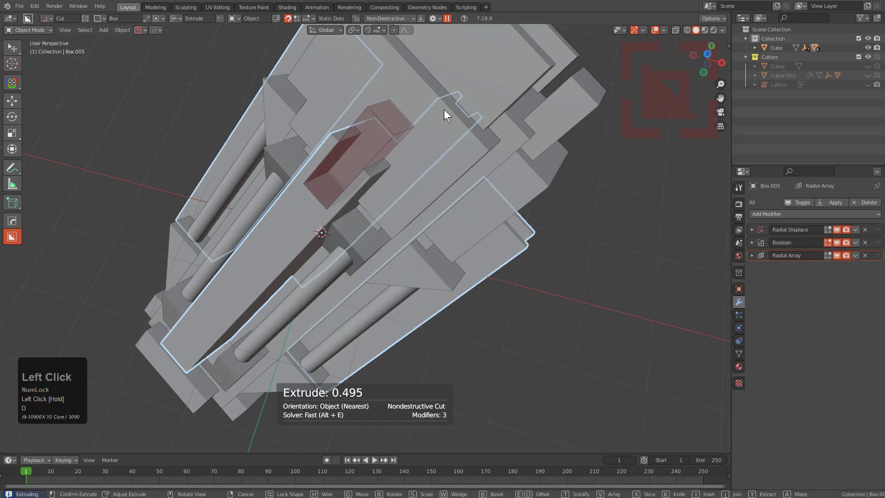
left_click(478, 89)
Cut a second box-shaped notch into the arrayed long box, extruded about 1.006
middle_click_drag(478, 88, 338, 139)
scroll(172, 241, "down", 1)
scroll(378, 183, "up", 3)
key("Tab")
key("Tab")
left_click_drag(316, 146, 359, 149)
left_click(423, 155)
Switch the viewport to the Eevee HQ setup and deselect everything
middle_click_drag(424, 155, 347, 166)
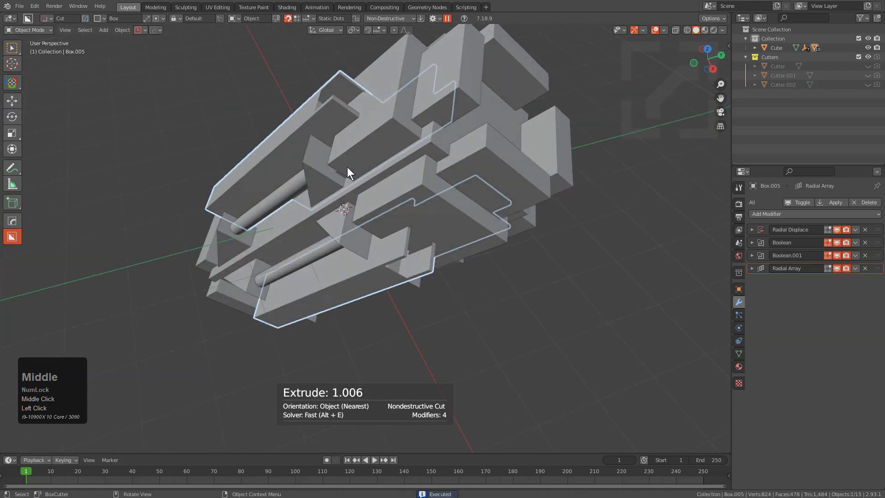
middle_click_drag(409, 258, 412, 239)
left_click(435, 172)
middle_click_drag(434, 171, 408, 223)
key("v")
key("e")
key("alt+a")
Select the wide arrayed panel and make an offset BoxCutter block on its outer face
key("d")
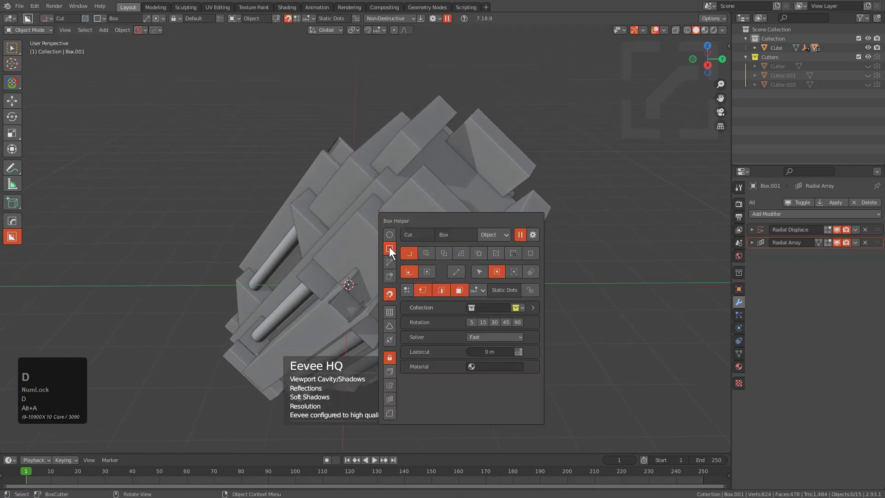
mouse_move(357, 248)
left_mouse_down()
mouse_move(432, 244)
mouse_move(437, 217)
left_mouse_up()
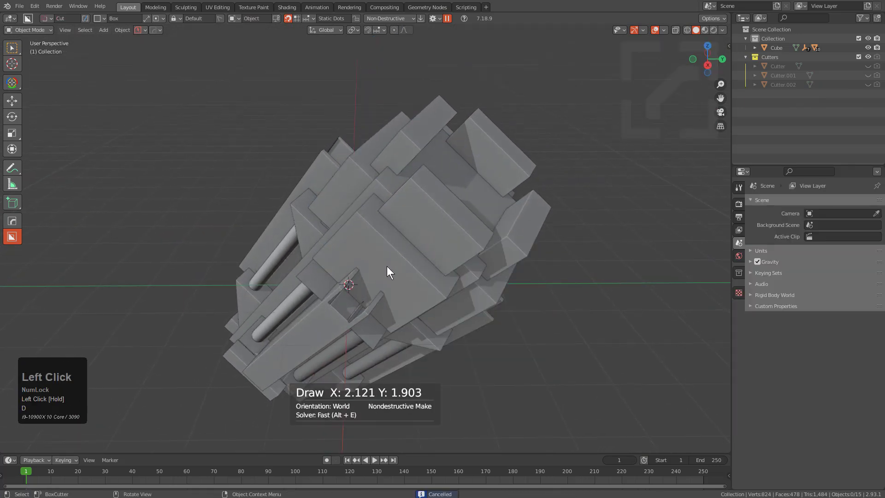
left_click(387, 266)
mouse_move(362, 253)
left_mouse_down()
mouse_move(421, 233)
mouse_move(454, 247)
left_mouse_up()
key("a")
key("e")
left_click(452, 218)
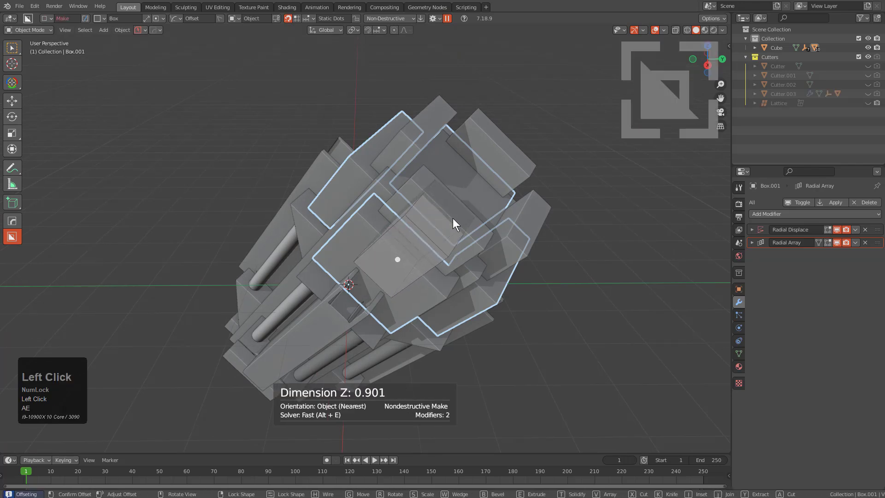
left_click(416, 237)
Add the main body to the selection, array the panel block radially around it, and deselect everything
mouse_move(408, 245)
middle_mouse_down()
mouse_move(455, 275)
mouse_move(493, 272)
mouse_move(421, 235)
middle_mouse_up()
left_click(493, 272)
scroll(421, 234, "down", 1)
key("q")
mouse_move(421, 234)
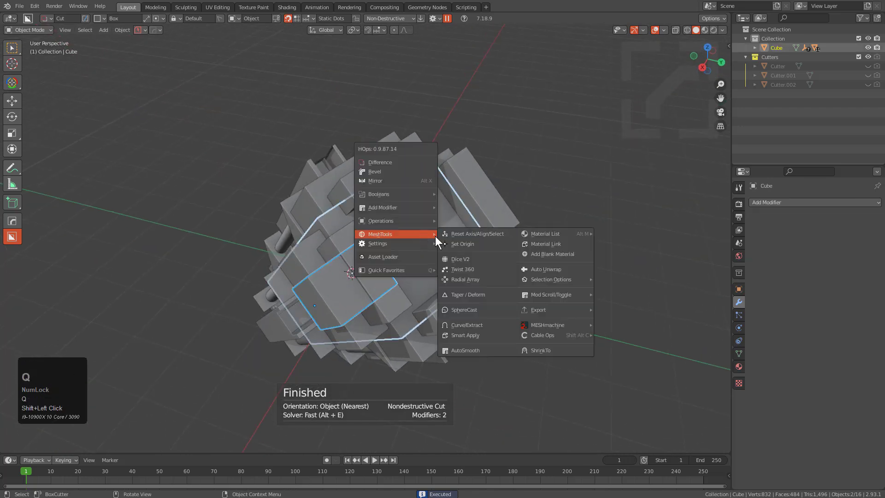
left_click(484, 281)
middle_click_drag(483, 281, 387, 222)
key("alt+a")
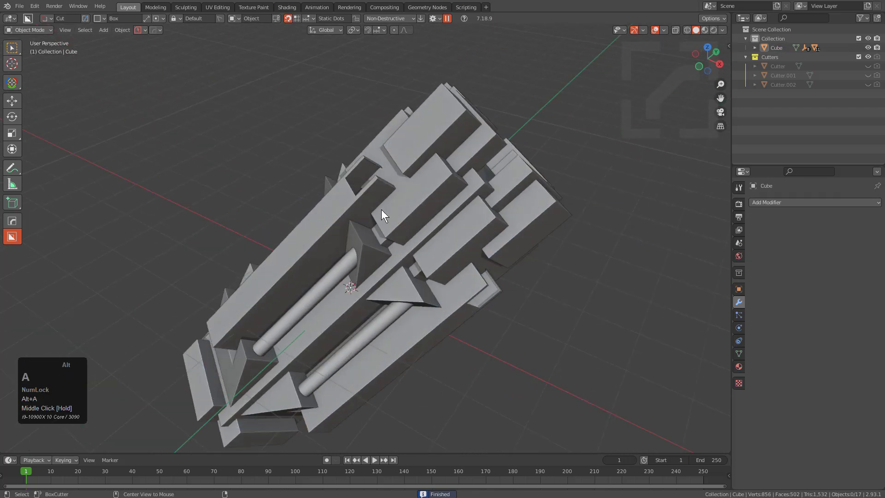
middle_click(410, 256)
middle_click_drag(410, 256, 441, 180)
middle_click_drag(274, 263, 439, 216)
middle_click_drag(446, 275, 421, 272)
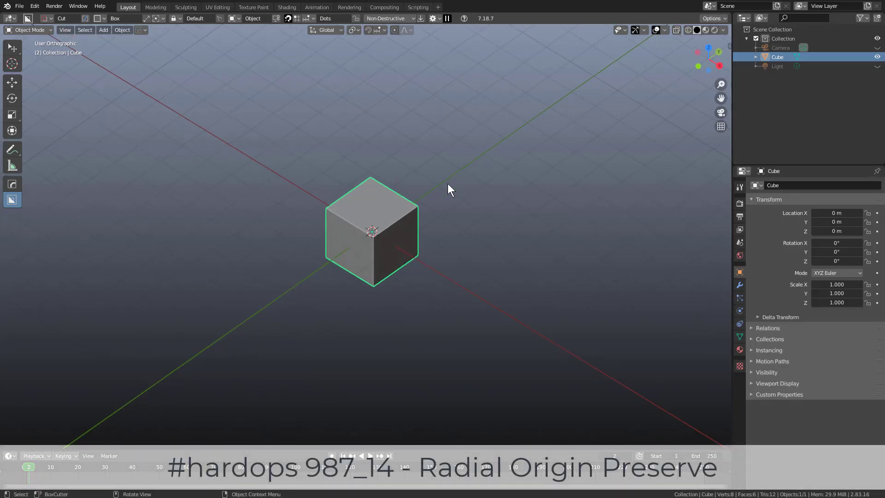
Move the cube about -7.99 m along Y and apply its transform
mouse_move(447, 189)
middle_mouse_down()
mouse_move(438, 192)
mouse_move(449, 191)
middle_mouse_up()
key("g")
key("y")
left_click(295, 264)
key("ctrl+a")
left_click(312, 258)
Try a Radial Array around Z on the moved cube in the older HardOps version
key("q")
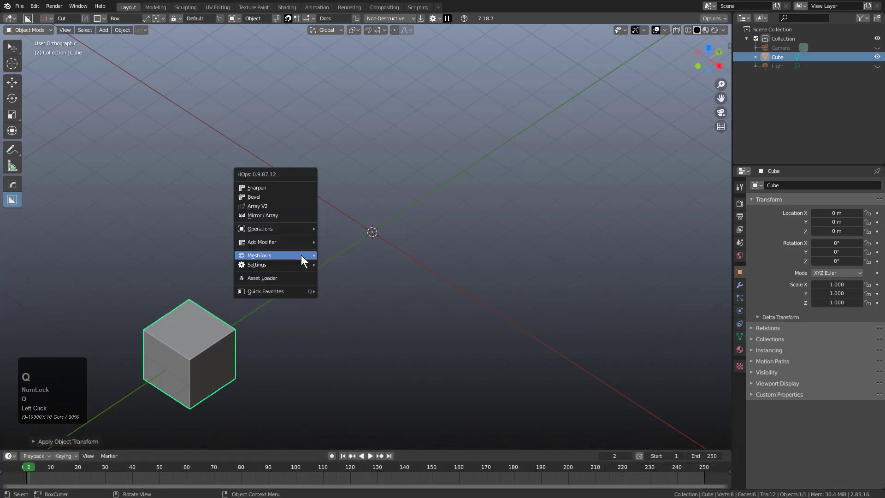
mouse_move(302, 256)
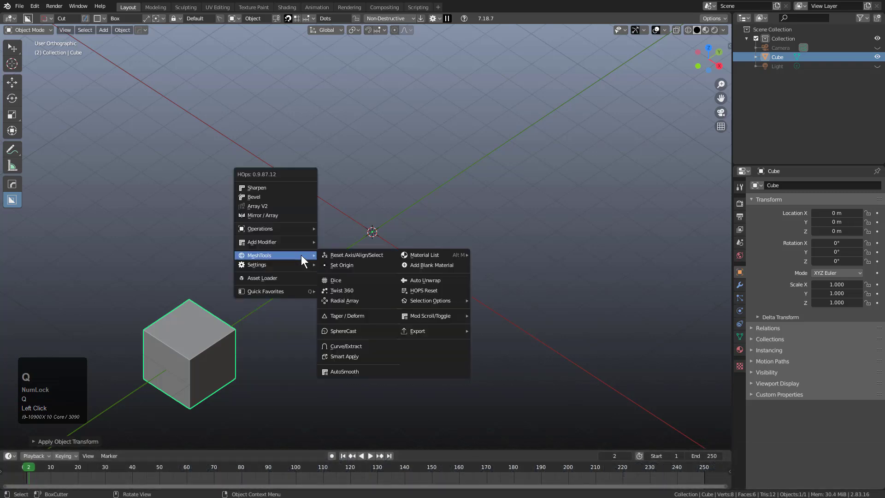
left_click(349, 299)
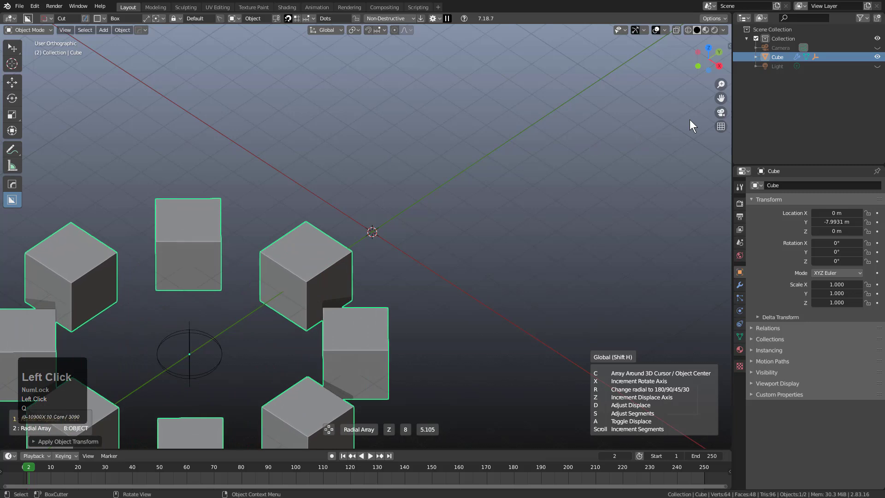
right_click(540, 166)
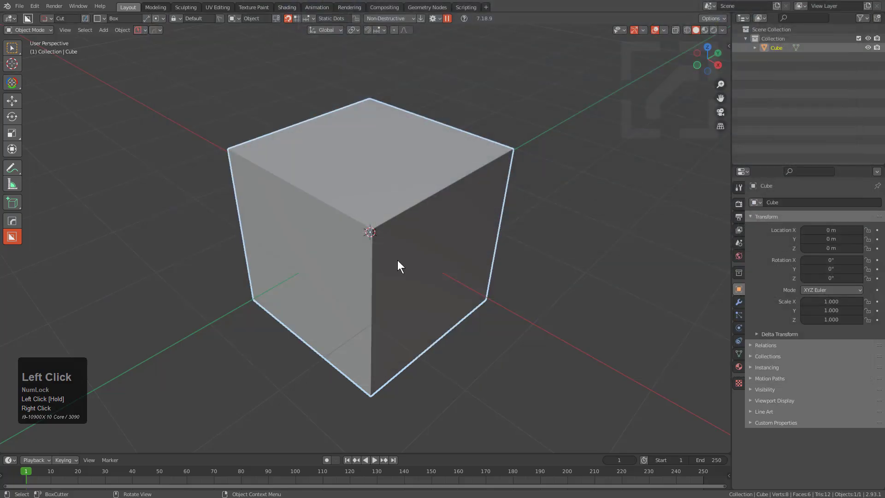
Move the new cube about -7.84 m along Y and apply its transform
middle_click(366, 277)
scroll(405, 233, "down", 5)
key("g")
key("y")
left_click(265, 309)
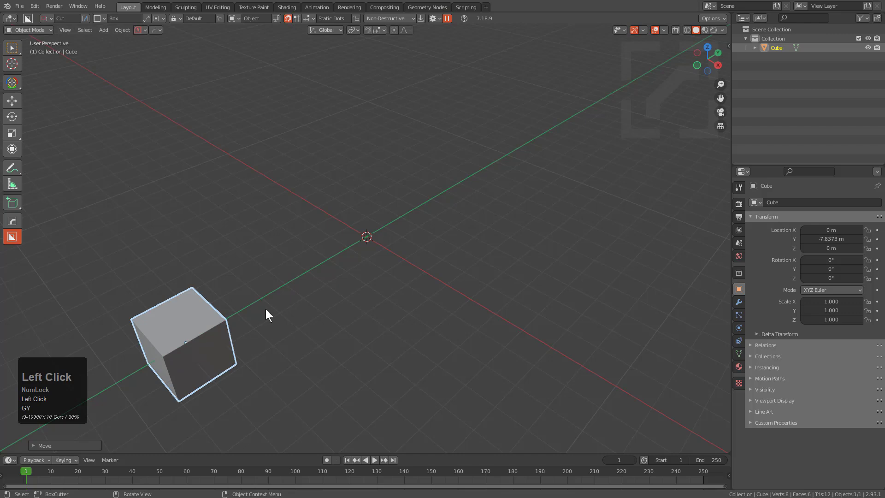
key("ctrl+a")
left_click(246, 310)
Array the moved cube radially around Z with 10 segments and a displacement of about -0.56
key("q")
mouse_move(371, 211)
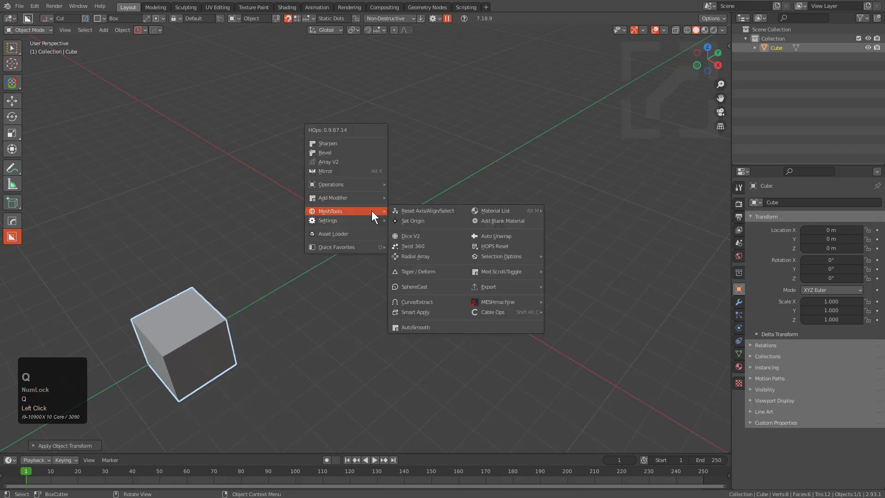
left_click(425, 256)
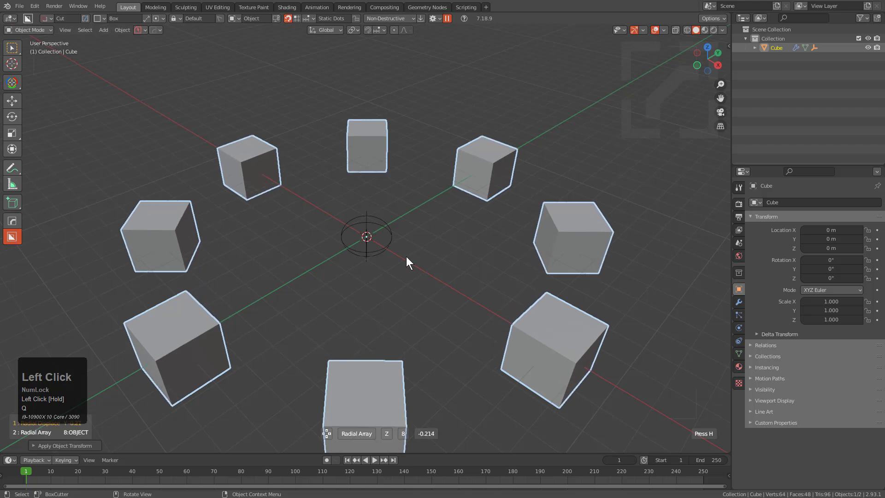
scroll(407, 258, "up", 2)
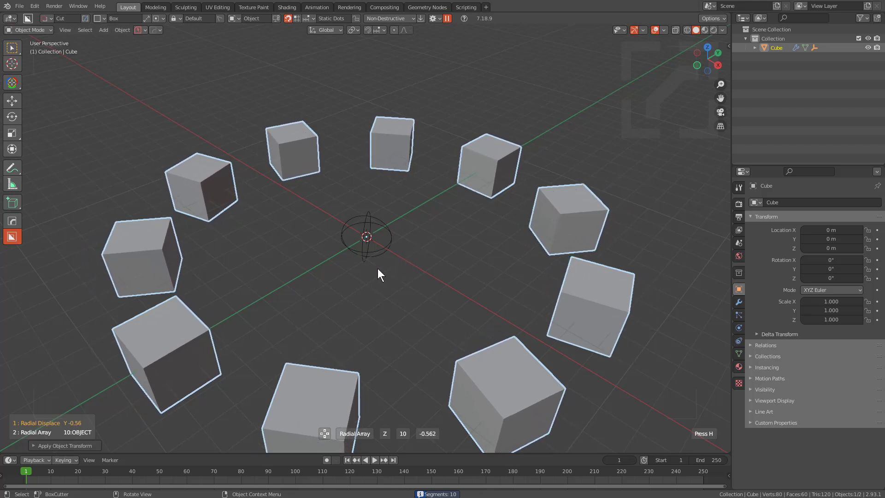
left_click(357, 278)
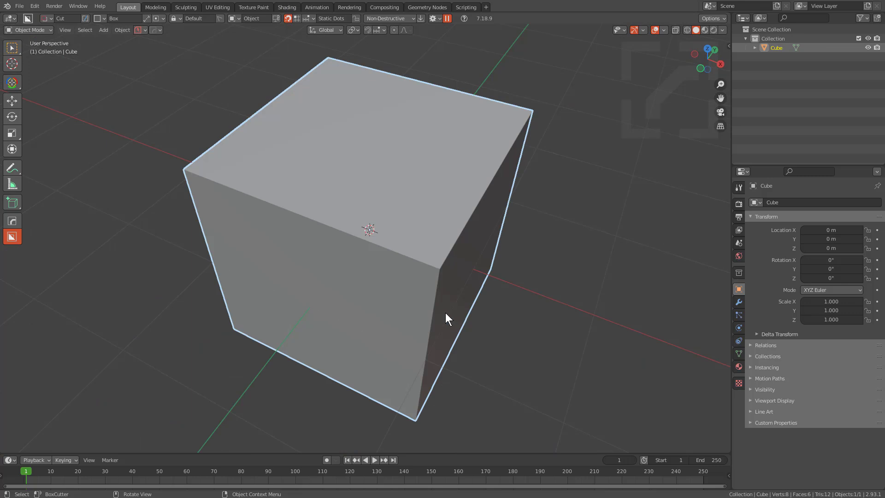
Cut off the cube's near upper corner diagonally with a box extruded about 0.415
middle_click_drag(445, 313, 436, 307)
scroll(404, 253, "up", 2, "ctrl")
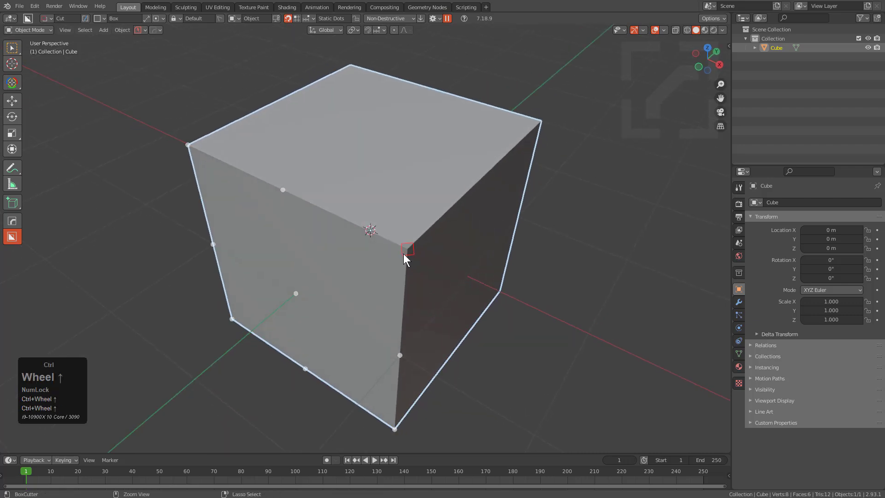
left_click_drag(406, 249, 512, 293, "ctrl")
mouse_move(519, 295)
left_mouse_down()
mouse_move(648, 356)
mouse_move(623, 345)
left_mouse_up()
left_click(583, 322)
middle_click_drag(582, 322, 484, 280)
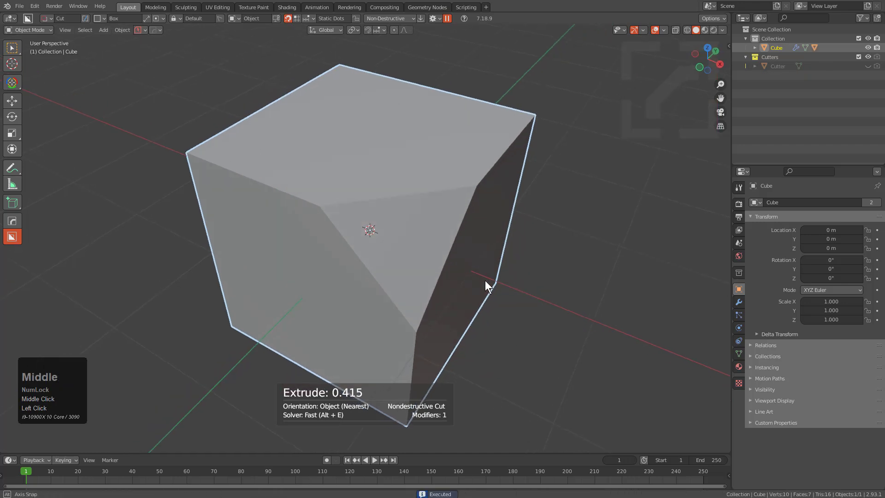
scroll(448, 249, "up", 1)
left_click_drag(421, 248, 547, 313, "ctrl")
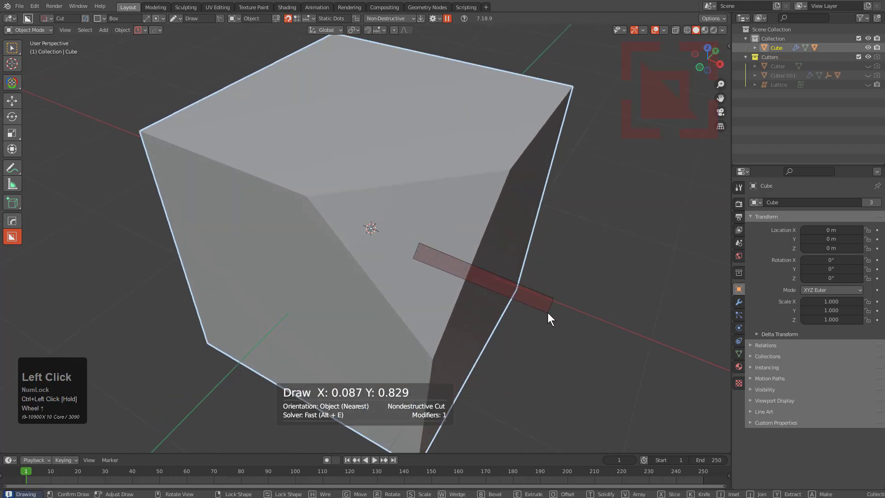
key("Escape")
Bevel the three cube edges meeting at the cut corner with 6 segments and a width of about 0.157 m
key("Tab")
left_click(320, 204)
key("2")
left_click(421, 249, "shift")
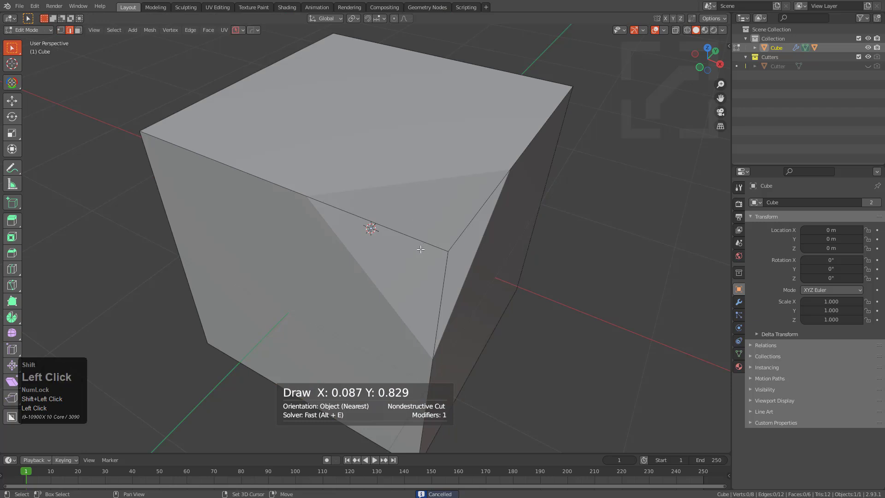
left_click(447, 279, "shift")
left_click(483, 205, "shift")
key("ctrl+b")
scroll(499, 290, "up", 3)
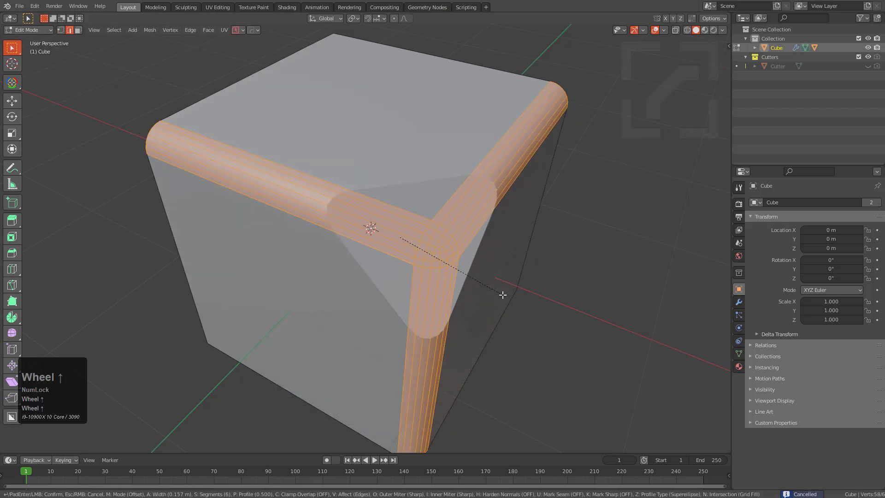
left_click(503, 294)
key("Tab")
Slice the cut corner about 0.246 deep and set the slice's origin and rotation to the centre of its triangular face
mouse_move(424, 246)
left_mouse_down("ctrl")
mouse_move(621, 417)
mouse_move(509, 459)
mouse_move(502, 437)
left_mouse_up("ctrl")
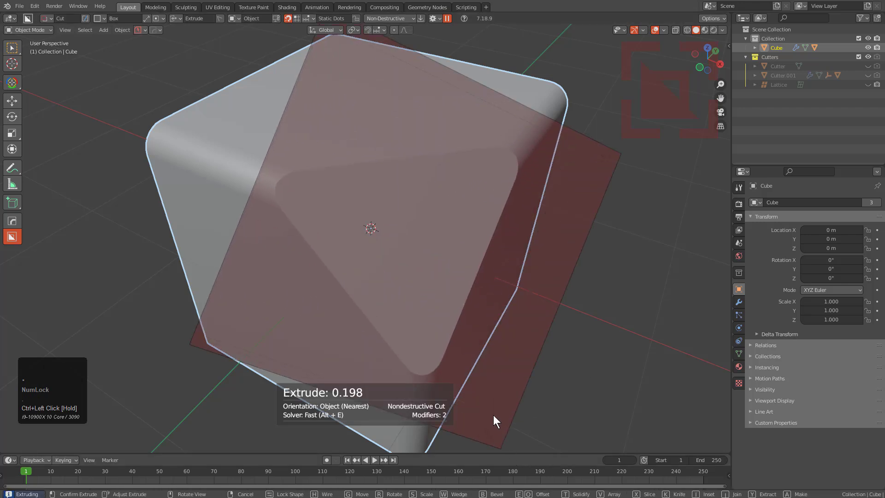
left_click(488, 410)
left_click(452, 250)
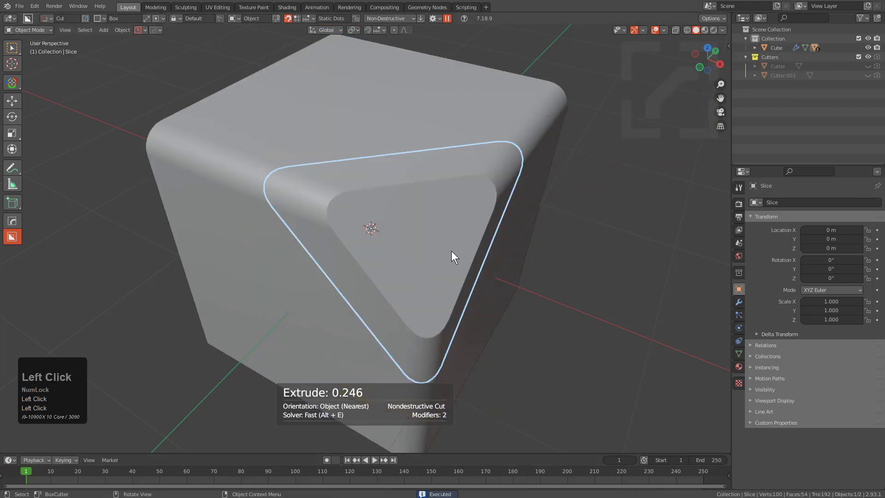
key("q")
left_click(497, 264)
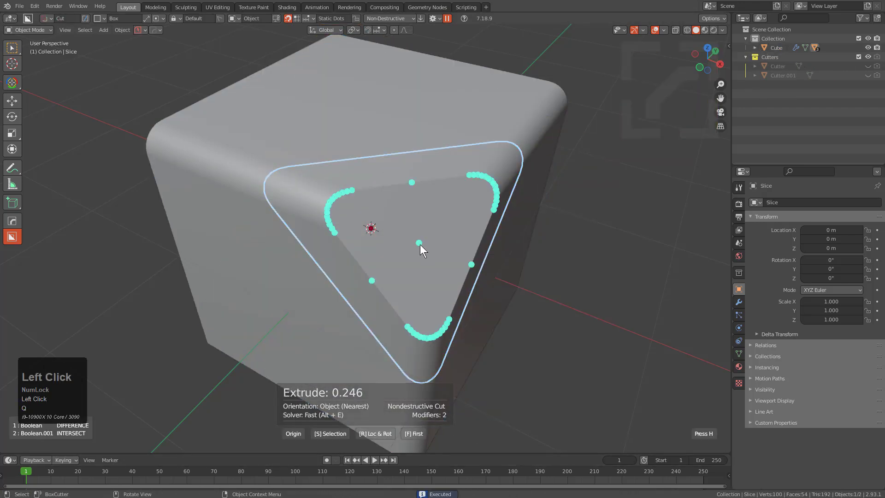
left_click(408, 185)
Inset a box on the upper edge of the slice's triangular face, extruded about 0.168
middle_click_drag(396, 242, 400, 231)
key("d")
mouse_move(373, 219)
left_mouse_down()
mouse_move(437, 140)
mouse_move(424, 124)
left_mouse_up()
key("i")
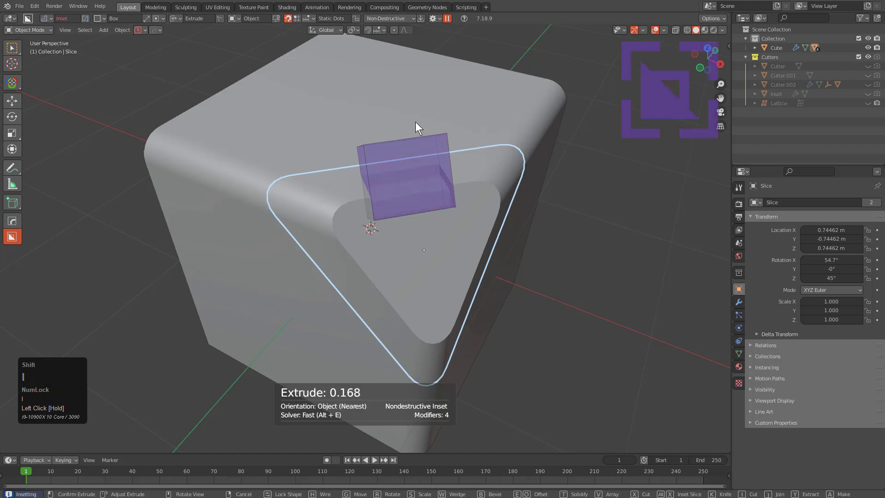
left_click(416, 122)
Copy the slice's origin location and orientation to the inset's box cutter
left_click(447, 139)
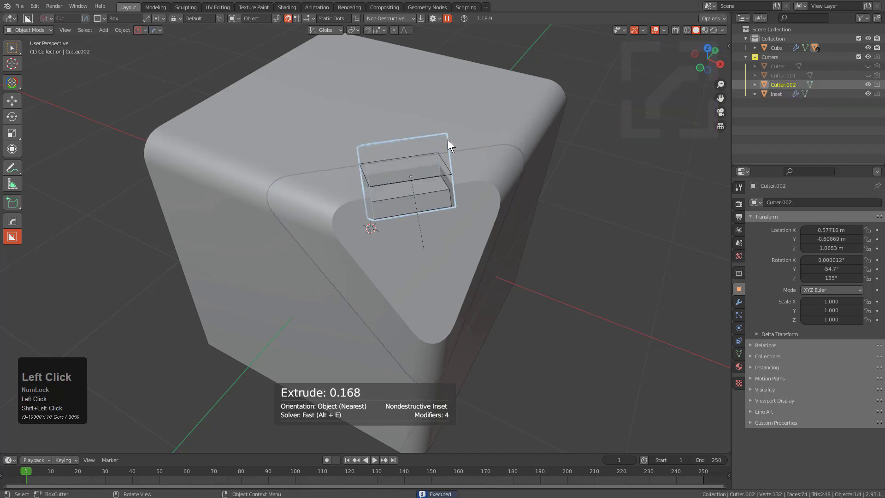
left_click(433, 239, "shift")
key("q")
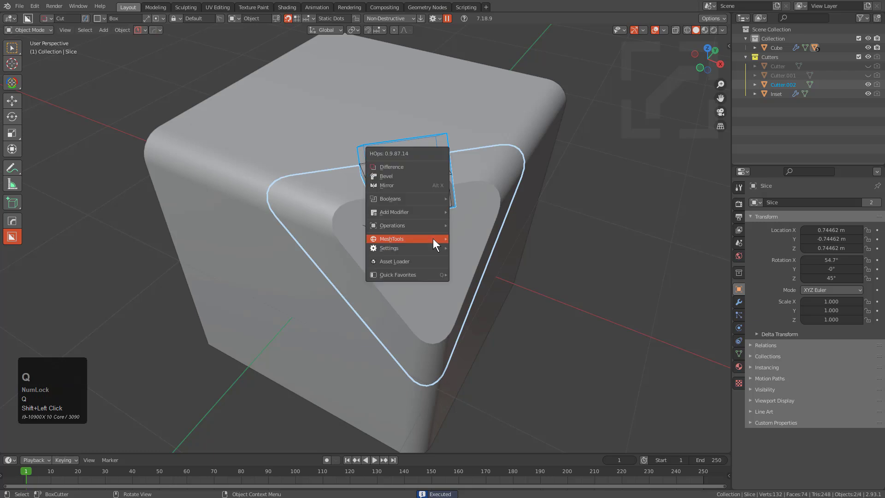
mouse_move(433, 239)
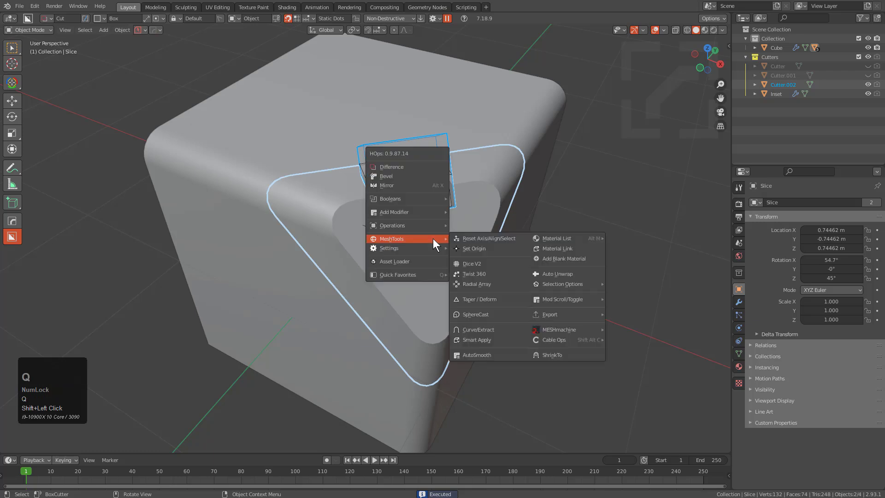
left_click(473, 247, "shift")
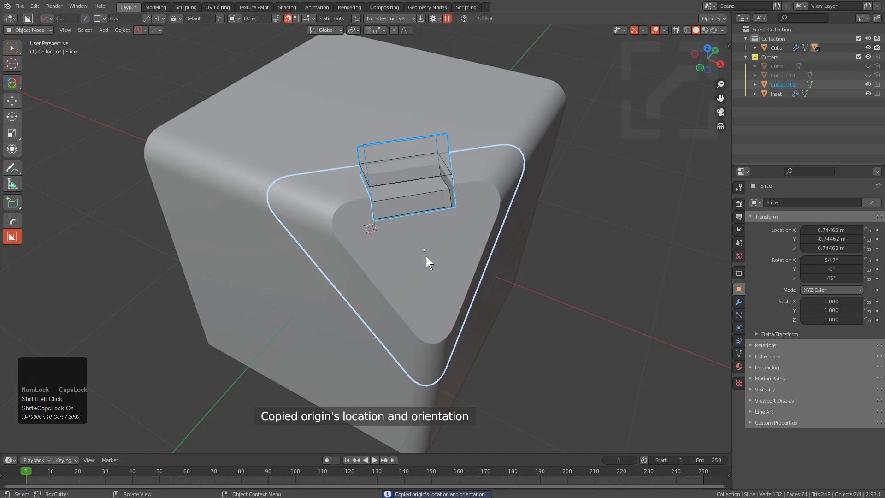
Radial array the inset's box cutter around the Z axis with 3 segments and hide the cutters
left_click(366, 140)
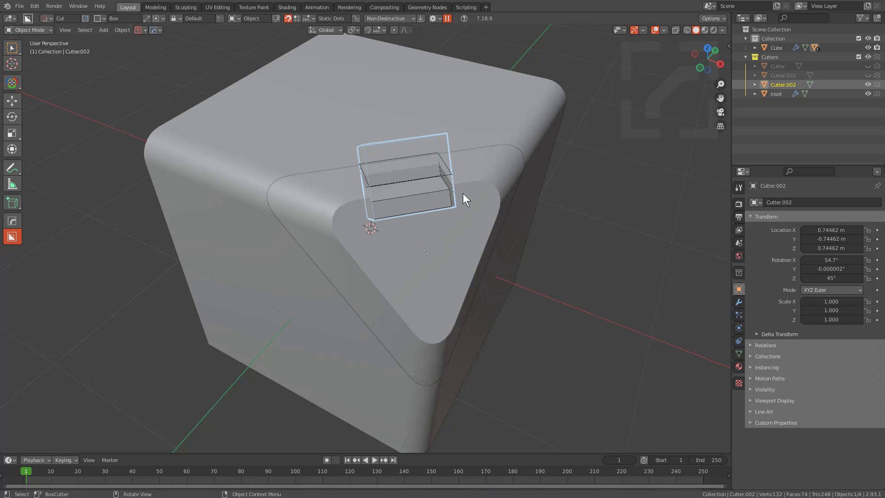
key("q")
mouse_move(462, 193)
left_click(522, 237)
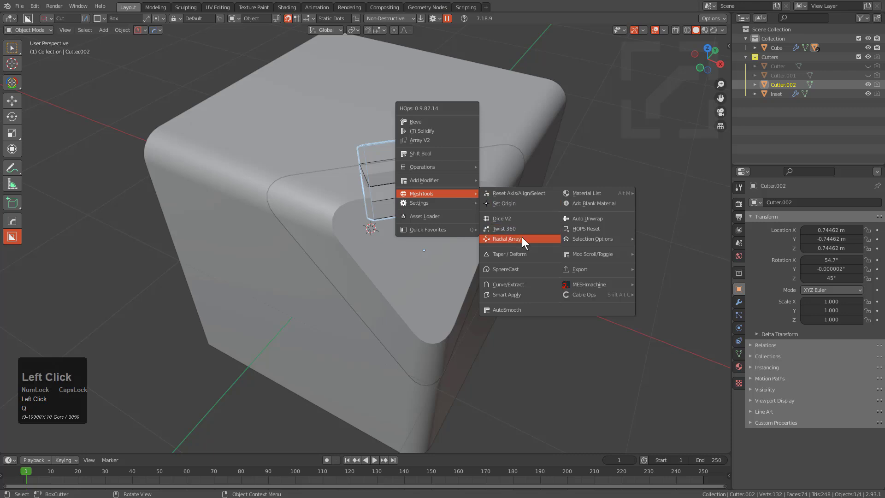
scroll(522, 238, "down", 5)
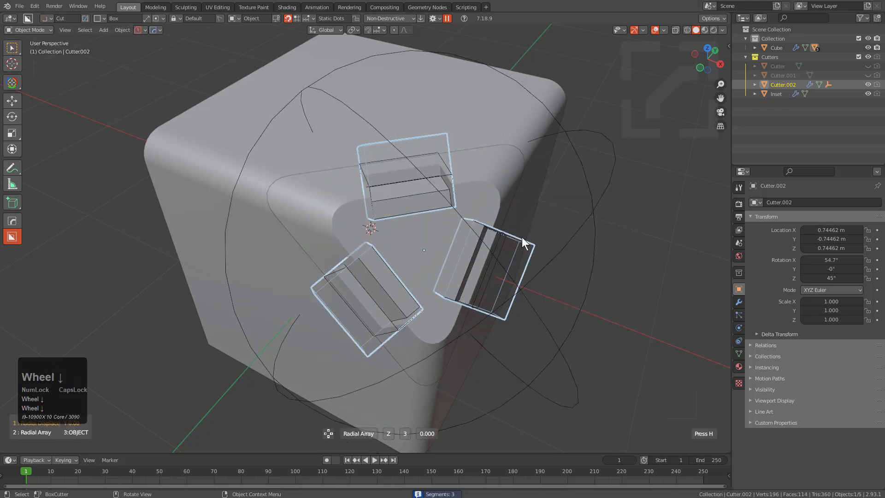
left_click(522, 238)
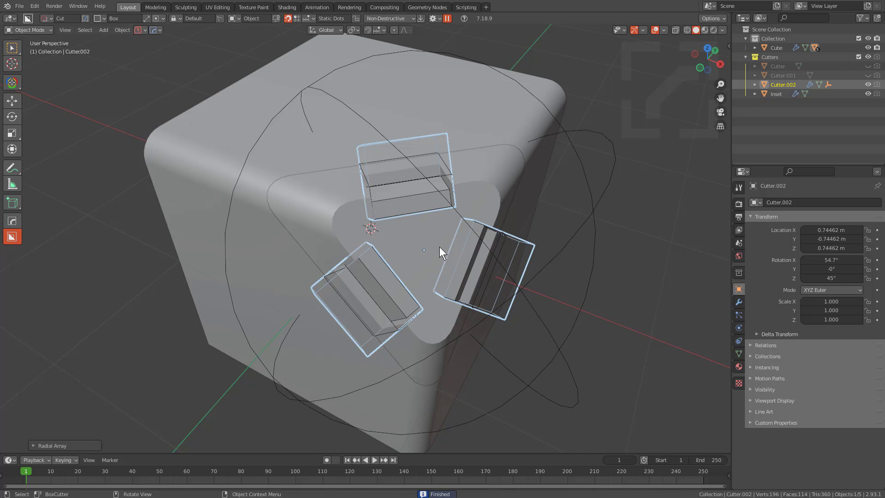
key("1")
Cut a small circular hole into the slice's upper surface near its corner, moving it into place and keeping the cutter live
left_click(384, 231)
middle_click_drag(385, 231, 390, 236)
key("d")
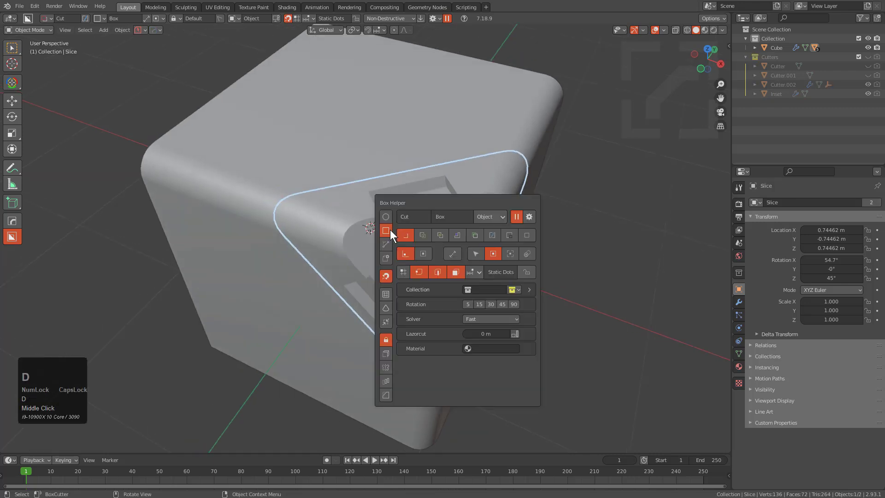
left_click(386, 217)
mouse_move(340, 194)
left_mouse_down()
mouse_move(359, 198)
mouse_move(349, 228)
left_mouse_up()
key("g")
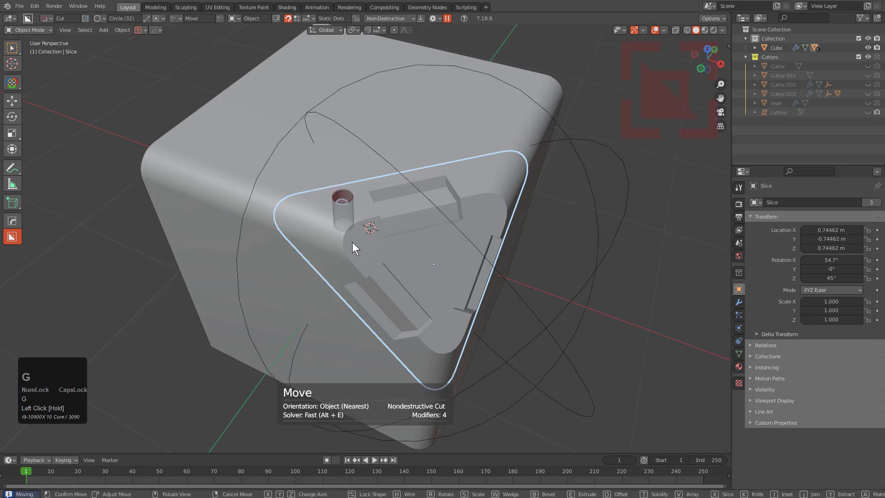
left_click(352, 242, "shift")
Copy the slice's origin location and orientation to the circular hole's cutter
left_click(379, 228, "shift")
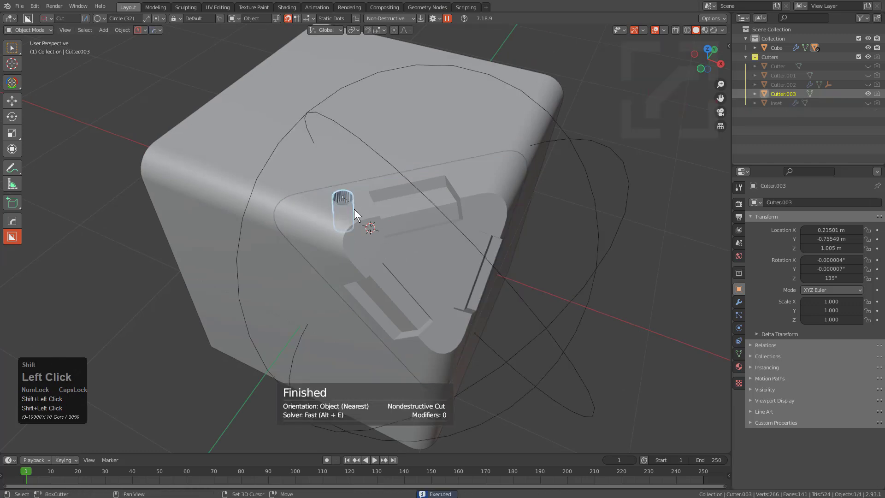
middle_click_drag(419, 238, 463, 250)
key("q")
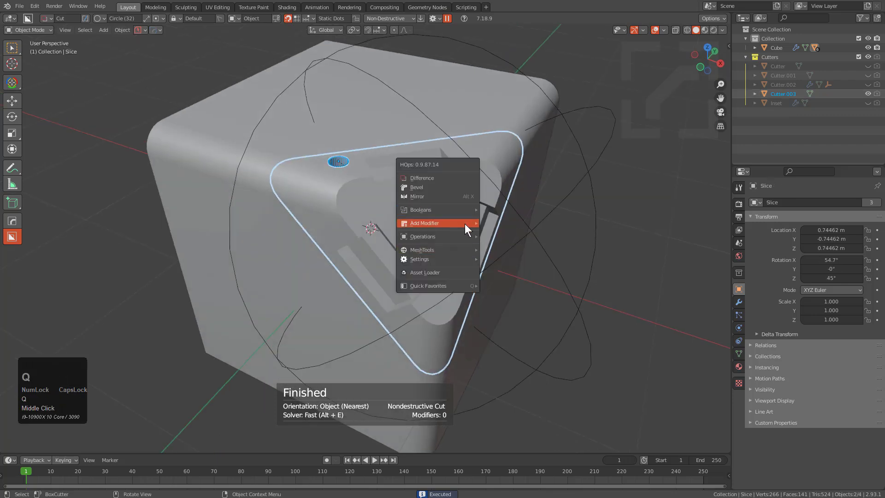
mouse_move(456, 237)
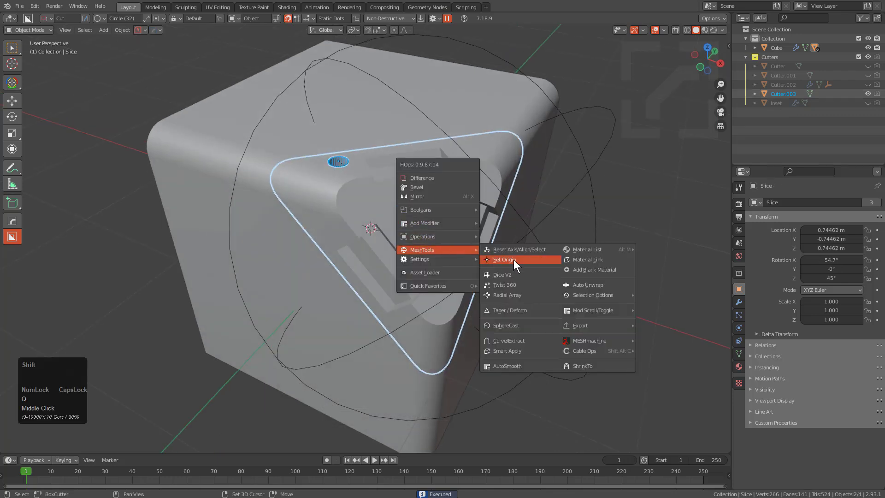
left_click(514, 259, "shift")
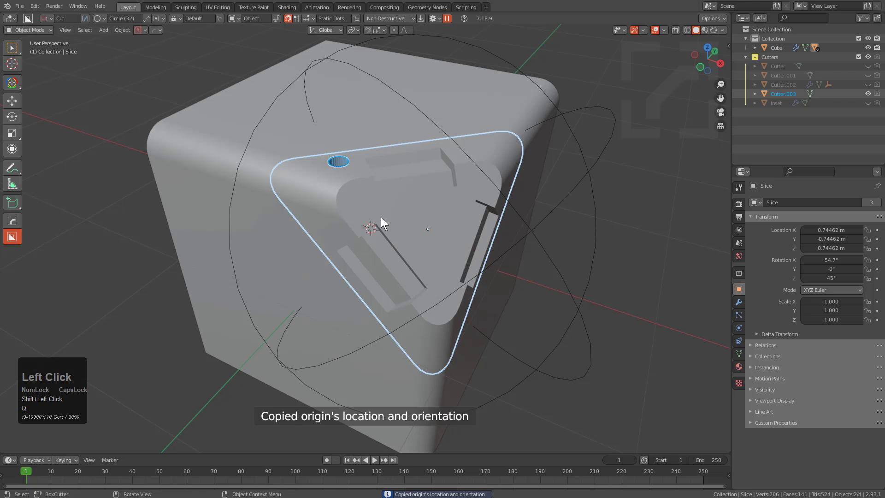
Radial array the circular cutter around the Z axis with 3 segments and hide the cutters
left_click(340, 167)
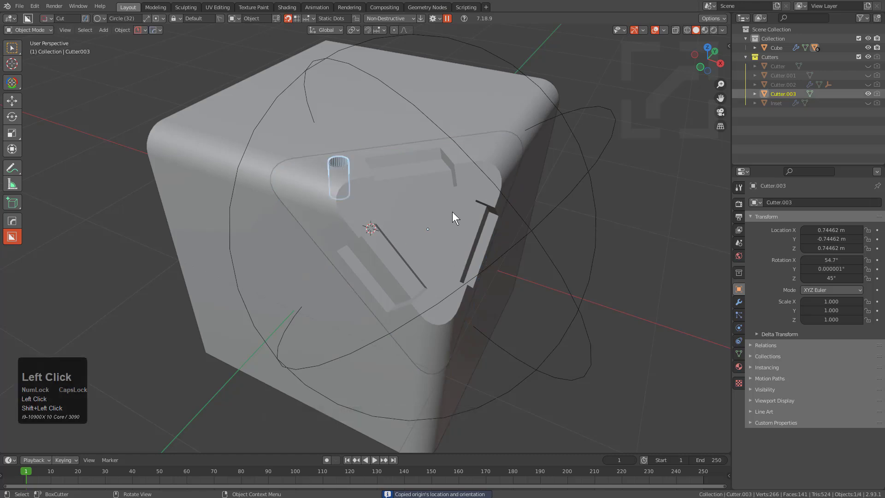
key("q")
mouse_move(452, 211)
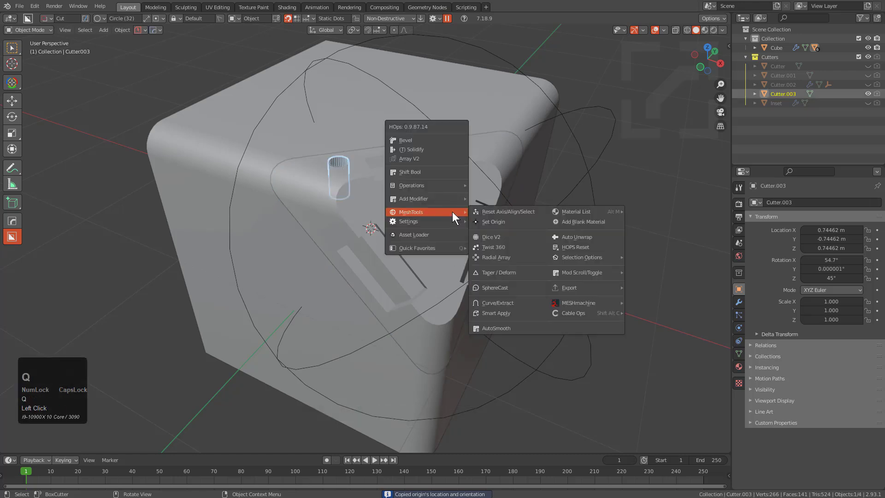
left_click(507, 259)
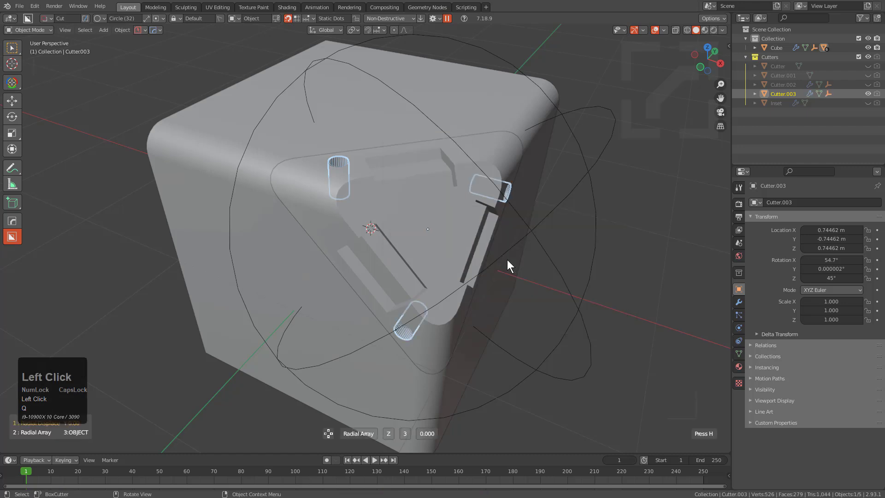
key("1")
middle_click_drag(506, 259, 283, 164)
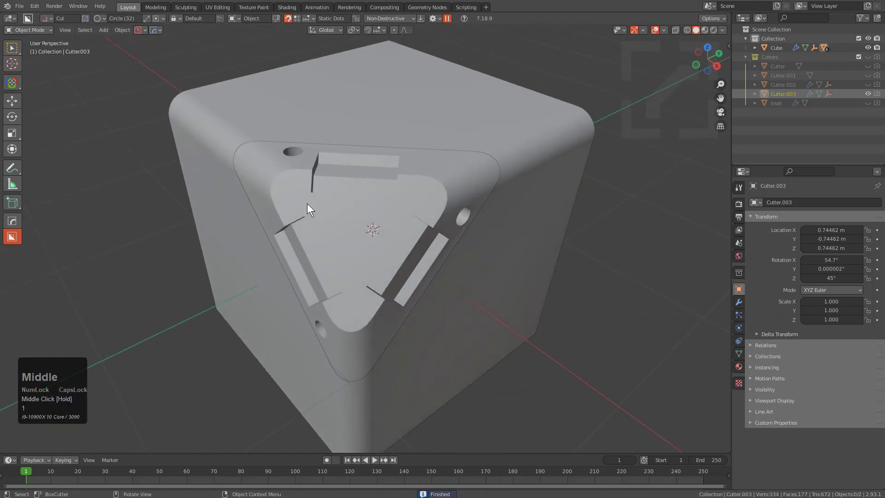
Select the slice and switch the BoxCutter shape from circle to box
middle_click_drag(346, 259, 416, 254)
left_click(373, 213)
mouse_move(347, 218)
left_mouse_down()
mouse_move(423, 246)
mouse_move(417, 257)
left_mouse_up()
key("d")
left_click(417, 259)
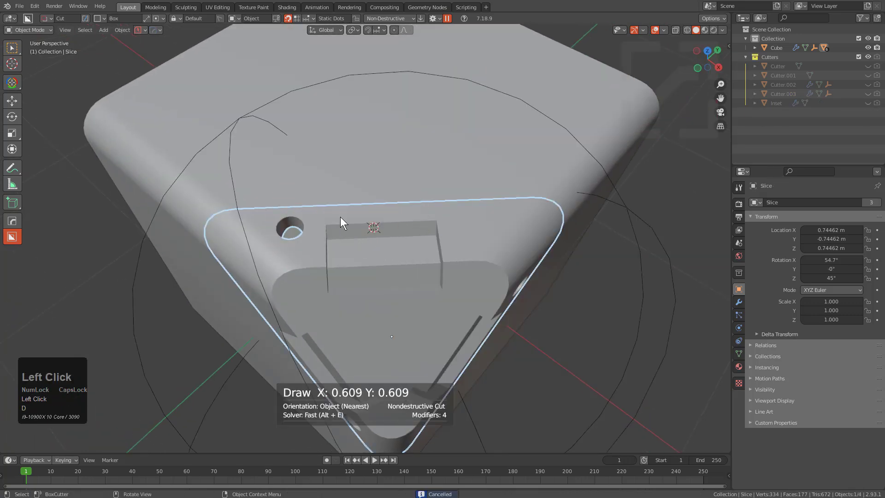
left_click(341, 215)
key("Escape")
left_click_drag(418, 215, 350, 235)
key("Escape")
Using Object Local orientation, cut a box about 0.188 deep over the slice's upper recess and mirror its cutter
middle_click_drag(350, 236, 443, 207)
key("d")
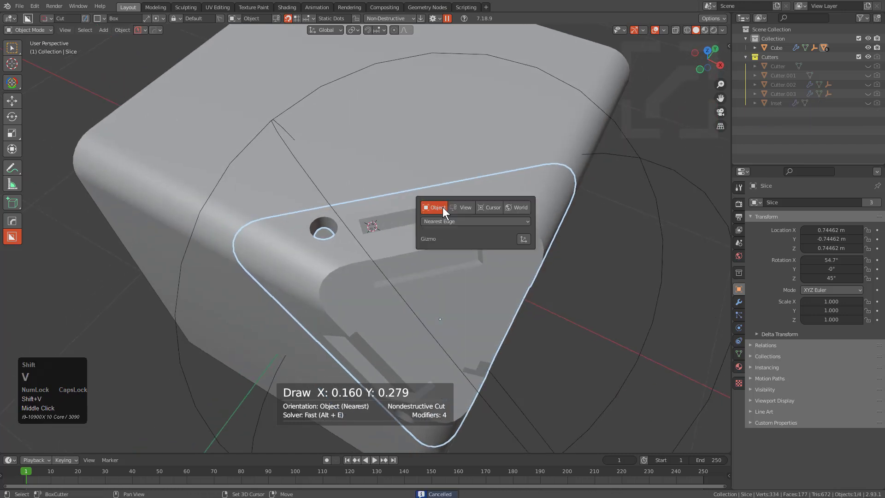
left_click(444, 217)
left_click(440, 228)
mouse_move(365, 202)
left_mouse_down()
mouse_move(408, 215)
mouse_move(460, 214)
left_mouse_up()
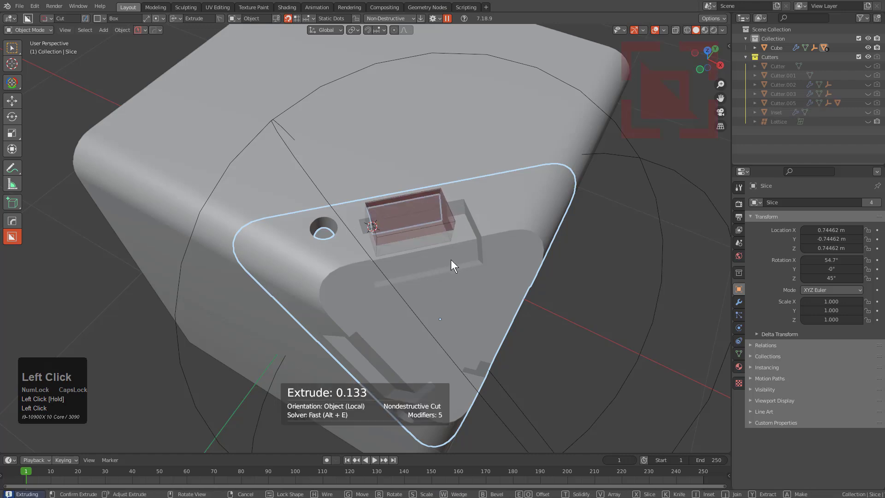
left_click(451, 268, "shift")
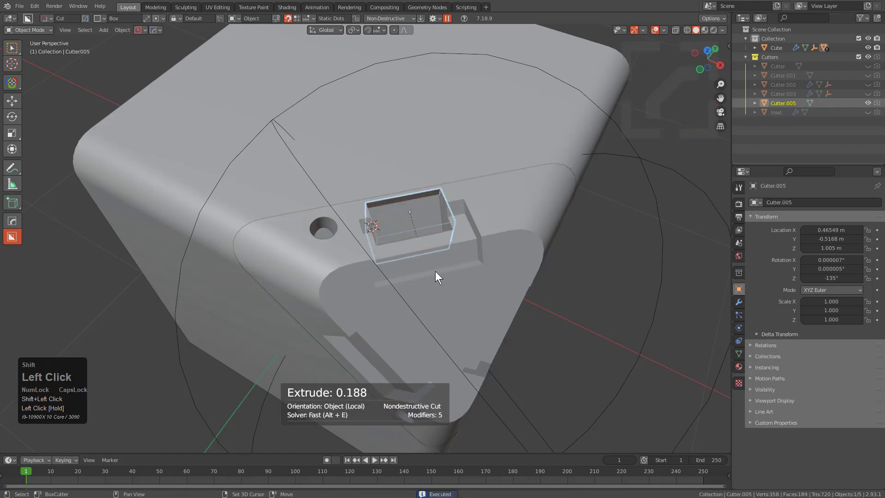
left_click(365, 335)
key("alt+a")
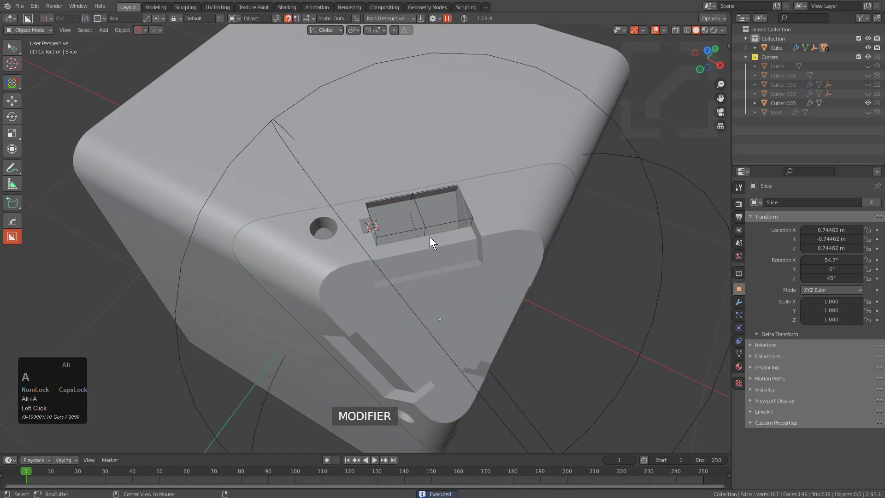
Copy the slice's origin location and orientation to the mirrored box cutter
left_click(426, 228)
middle_click_drag(426, 228, 435, 250)
key("q")
mouse_move(517, 239)
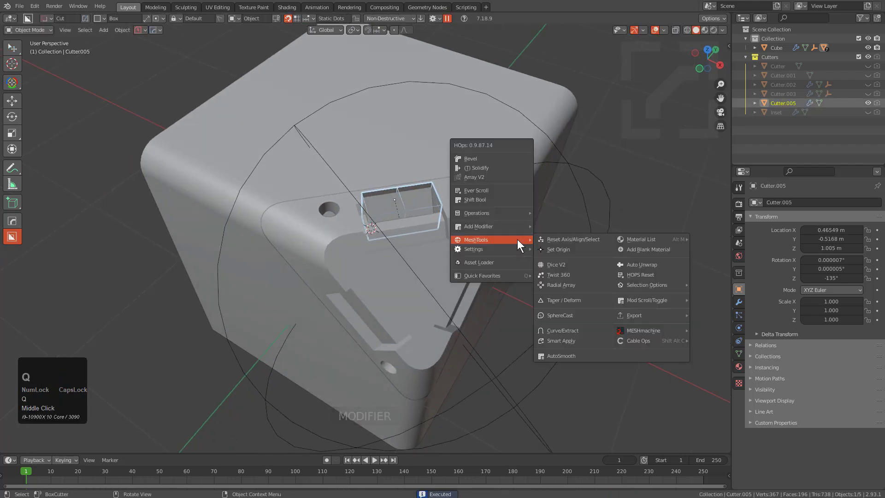
left_click(399, 292)
key("q")
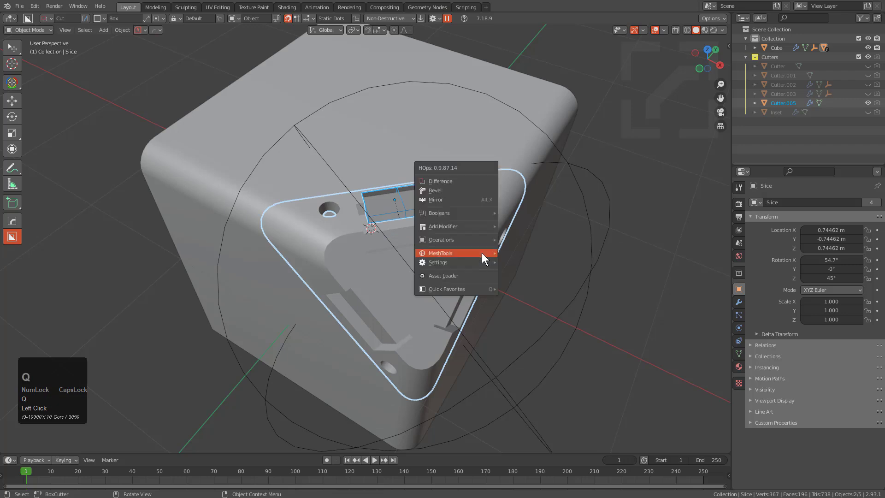
mouse_move(482, 253)
left_click(536, 266, "shift")
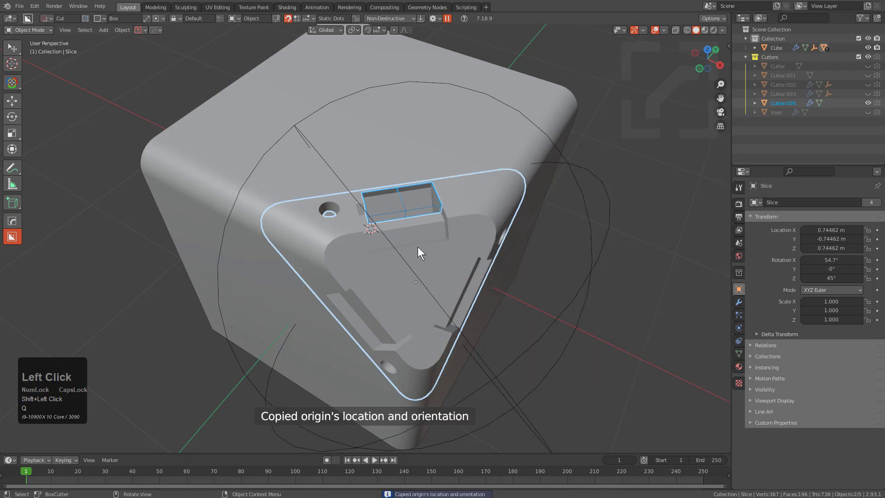
Radial array the mirrored box cutter into three cuts around the slice and hide the cutters
key("alt+a")
left_click(409, 207)
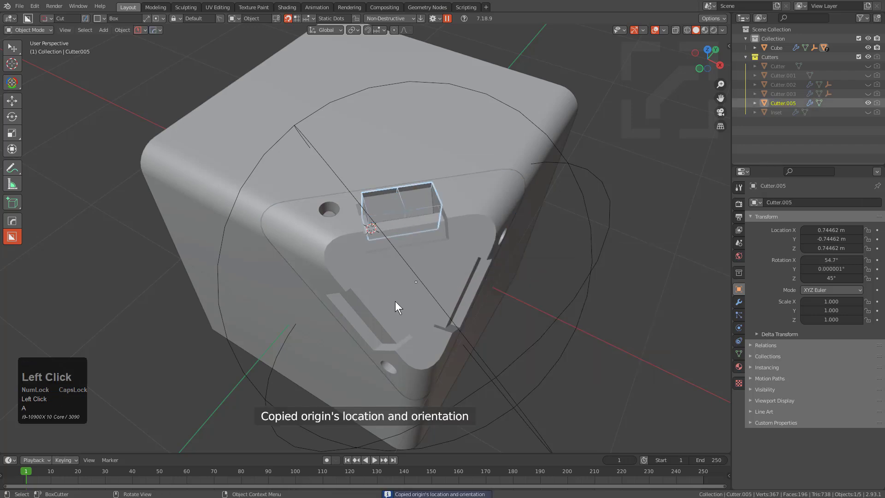
key("q")
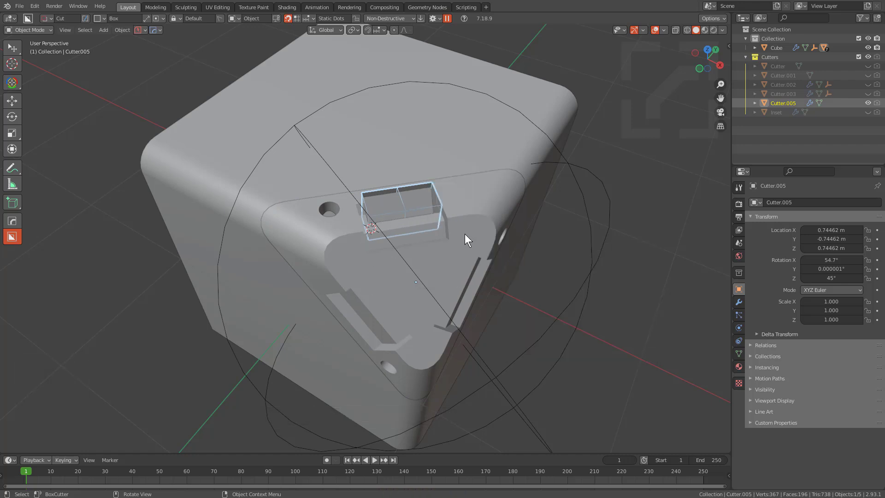
key("q")
left_click(502, 284)
left_click(501, 283)
key("1")
scroll(479, 280, "up", 1)
middle_click_drag(474, 278, 330, 206)
middle_click_drag(376, 254, 369, 275)
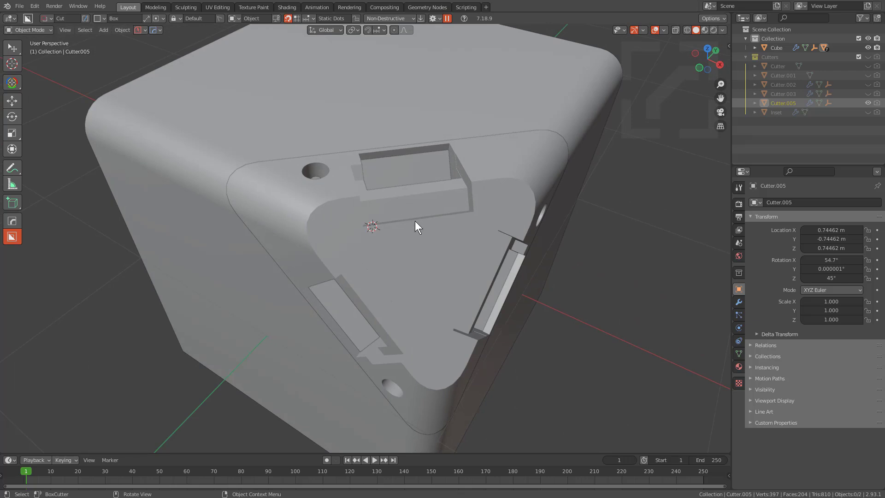
Copy all the objects, switch to Blender 2.83, delete its default cube and paste the copied objects
key("a")
key("ctrl+c")
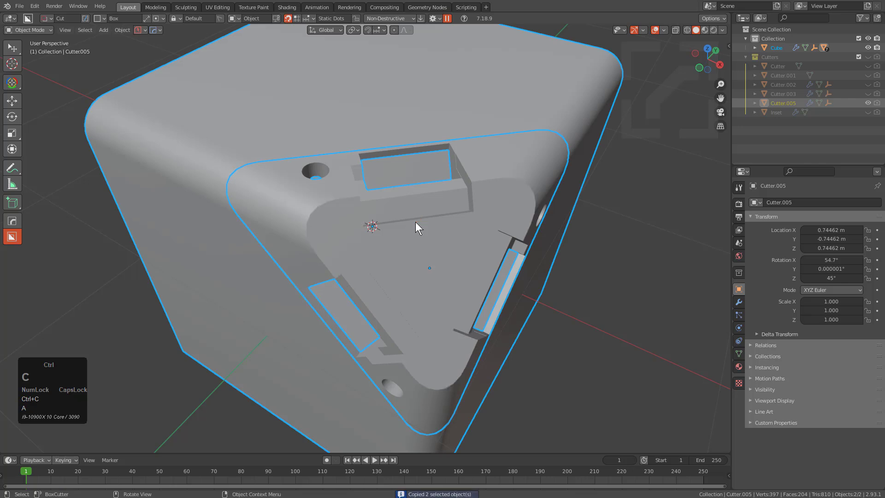
key("ctrl+c")
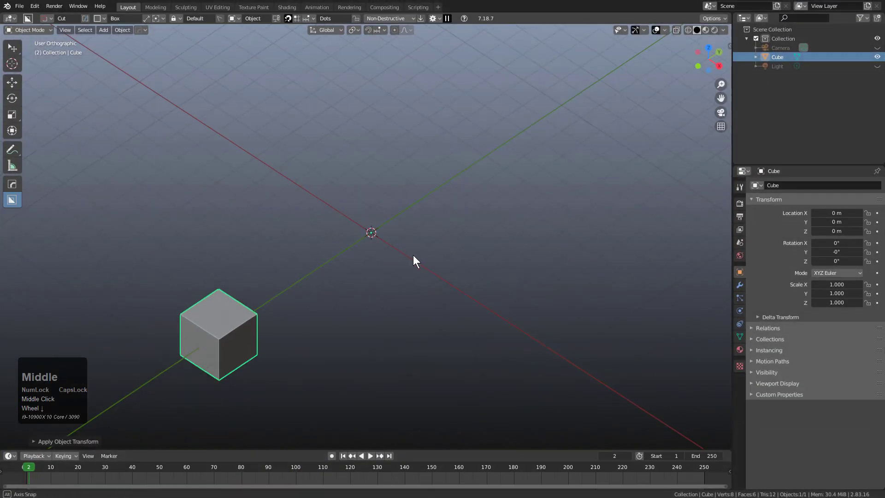
key("x")
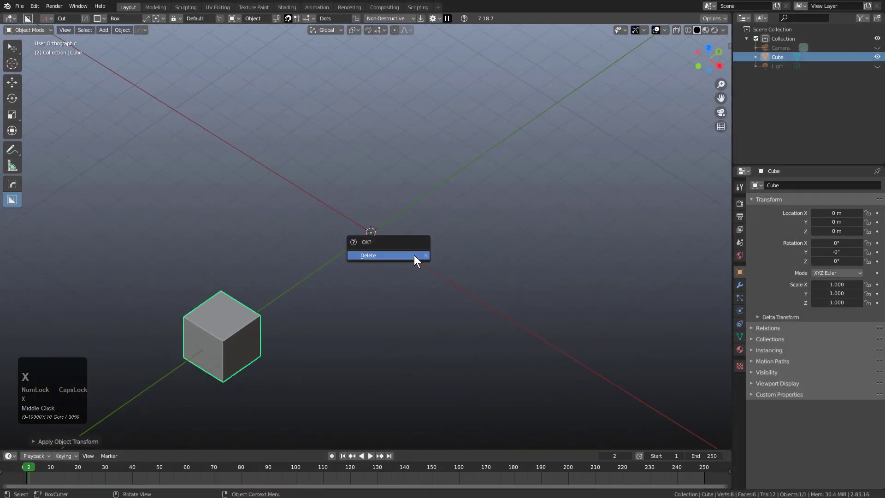
left_click(414, 255)
key("ctrl+v")
Run HardOps Manage on the pasted objects to gather the cutters into a Cutters collection and hide them
scroll(411, 250, "up", 4)
middle_click_drag(412, 250, 454, 229)
key("q")
mouse_move(427, 287)
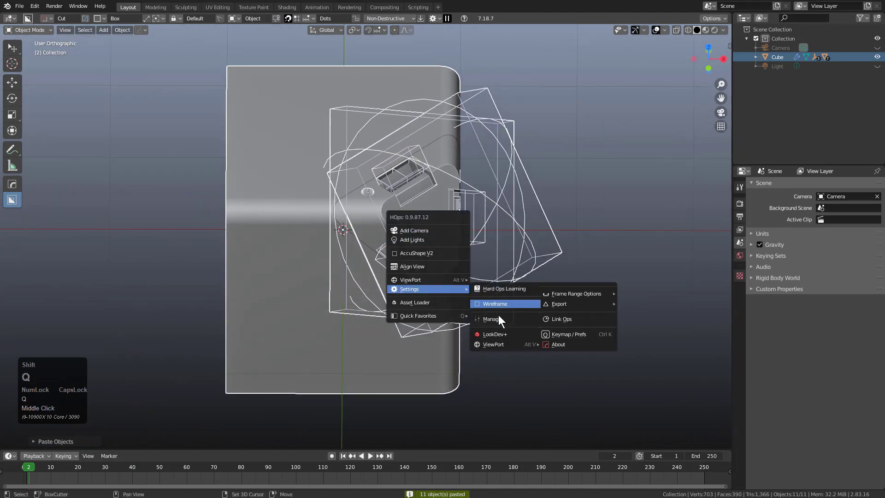
left_click(497, 318, "shift")
middle_click_drag(468, 239, 475, 238)
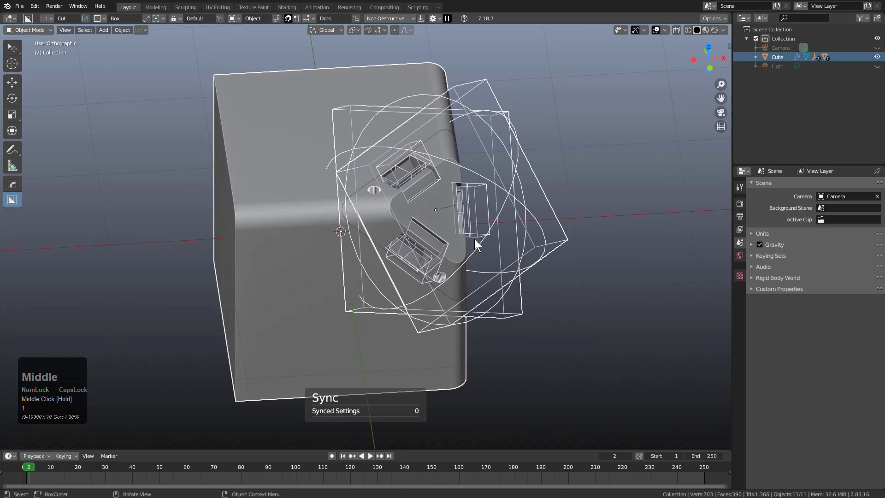
key("alt+a")
key("a")
key("q")
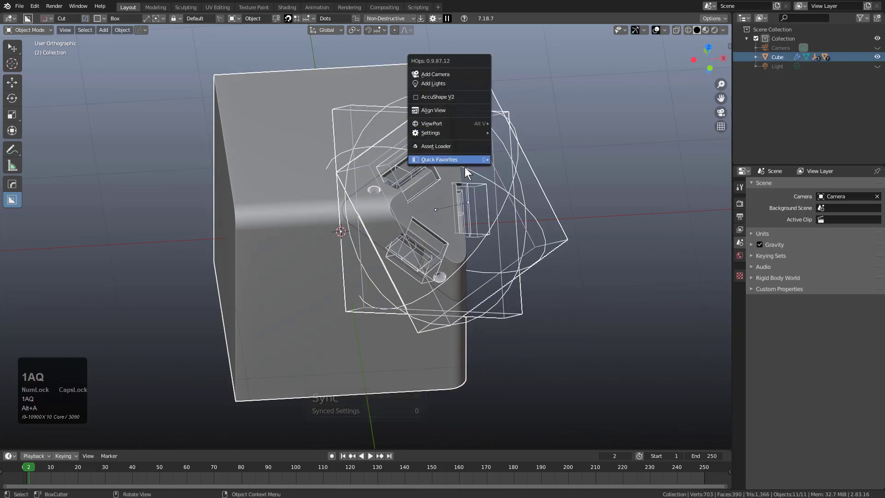
left_click(515, 165, "ctrl")
Cut a circular hole into the upper corner of the slice's triangular face, keeping the cutter live
middle_click_drag(509, 176, 364, 234)
scroll(375, 242, "up", 4)
left_click(376, 242)
scroll(377, 242, "up", 3)
key("d")
left_click(307, 219)
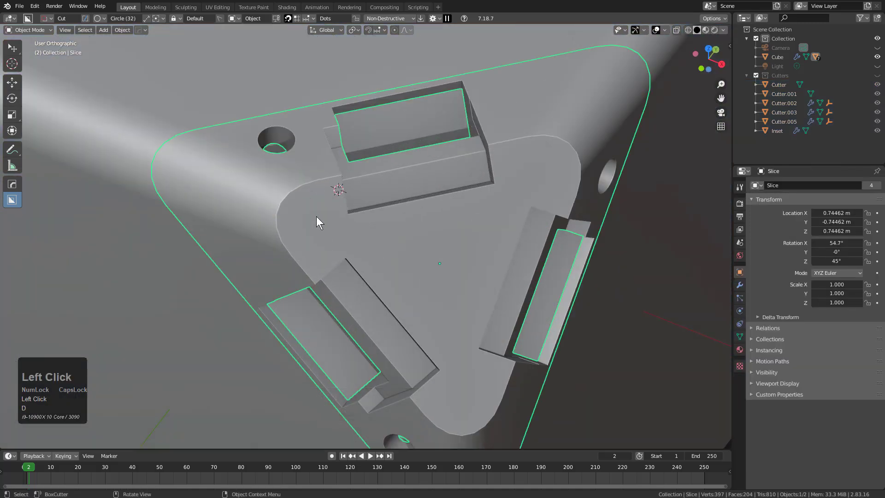
left_click_drag(316, 216, 337, 222)
left_click(303, 211, "shift")
Radial array the new circular cutter around the slice's origin on the Z axis with 3 segments
scroll(369, 239, "down", 2)
middle_click_drag(368, 242, 395, 218)
left_click(399, 216)
key("q")
mouse_move(443, 200)
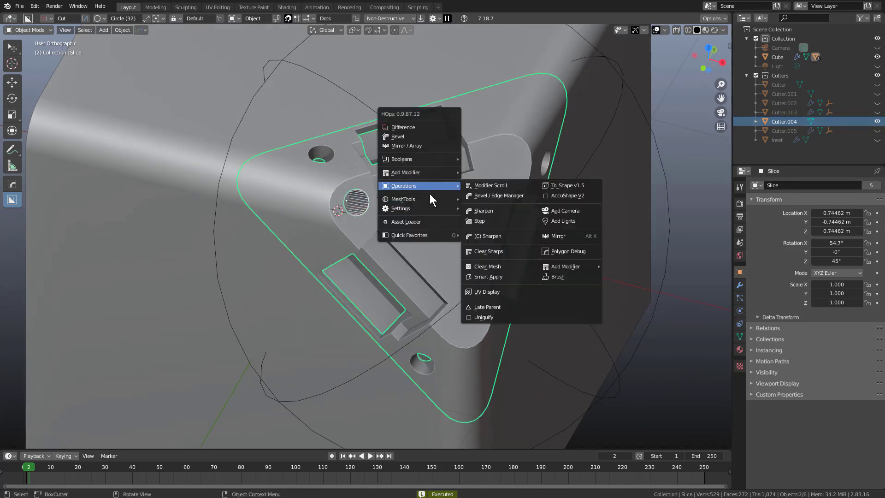
mouse_move(431, 186)
left_click(489, 247)
scroll(489, 251, "down", 2)
scroll(489, 247, "down", 4)
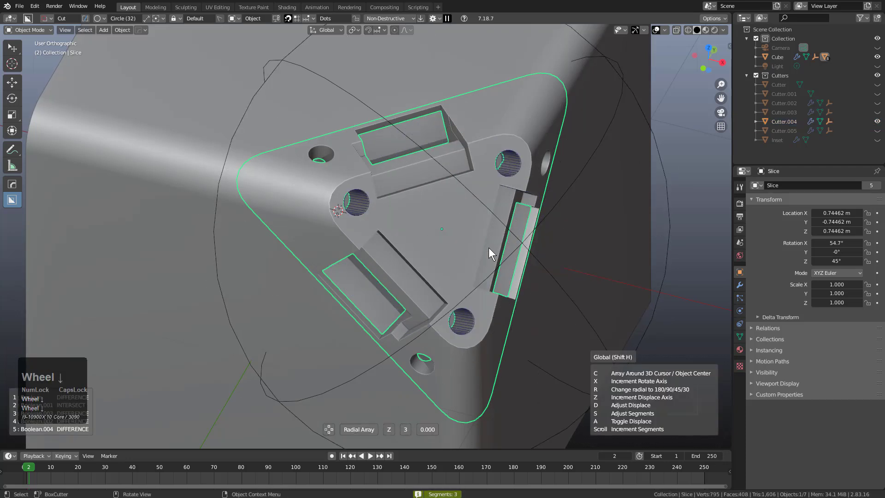
left_click(489, 248)
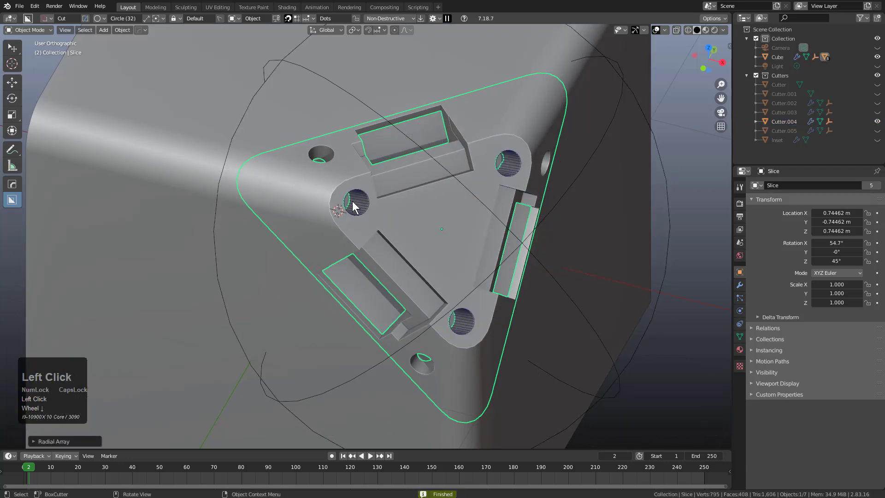
Select the arrayed circular cutter in the slice's corner holes and hide it
left_click(351, 213)
left_click(351, 213)
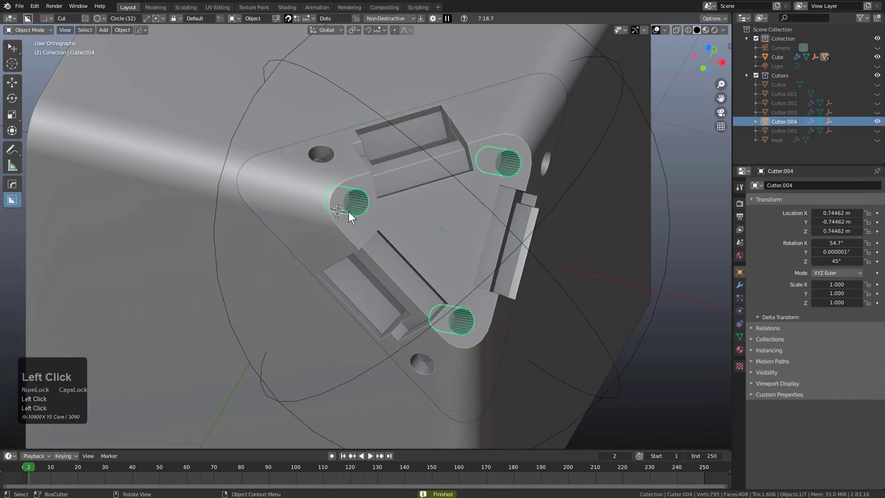
middle_click_drag(402, 232, 398, 230)
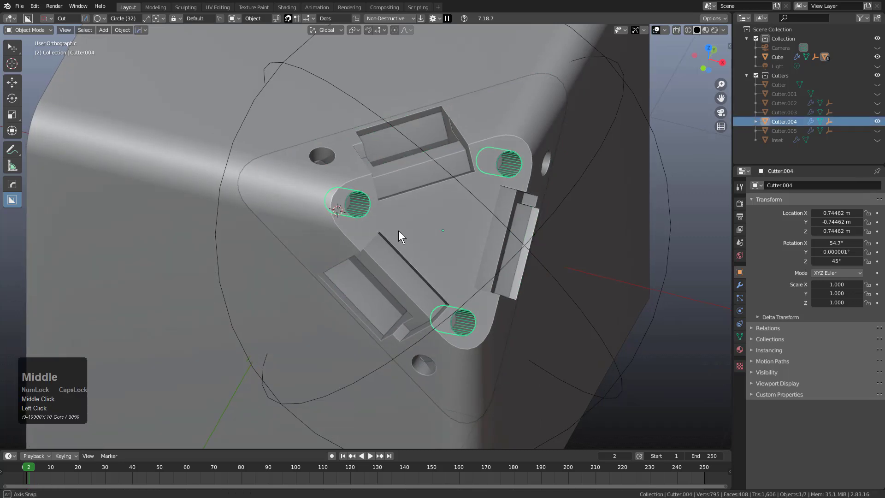
key("h")
Cut a small circular hole between the slice's upper slot and upper corner hole, keeping the cutter live
left_click(486, 136)
left_click_drag(475, 118, 481, 120)
left_click(480, 156, "shift")
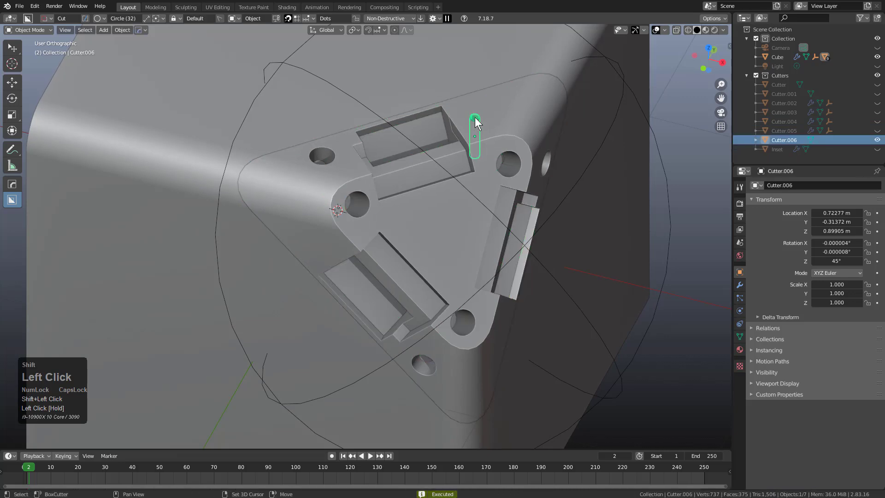
Radial array the new small circular cutter around the slice on the Z axis with 3 segments
left_click(392, 231)
key("q")
mouse_move(543, 192)
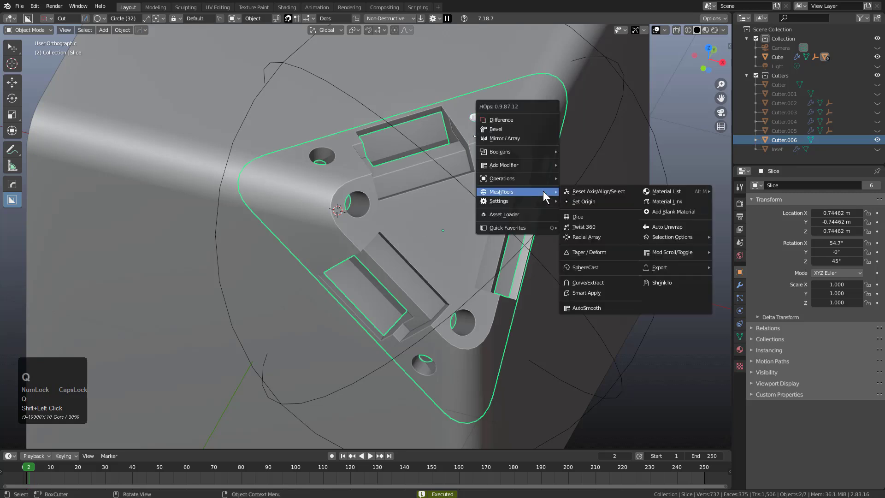
left_click(582, 240)
scroll(583, 240, "down", 1)
scroll(582, 241, "up", 1)
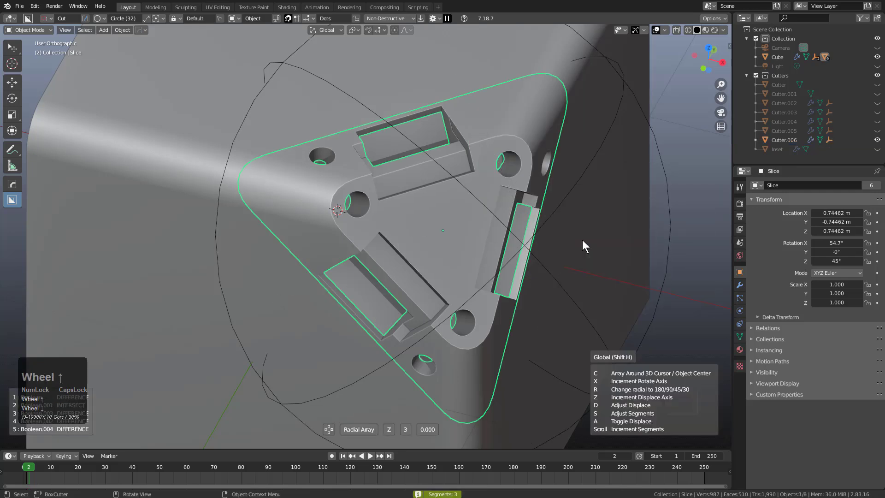
left_click(582, 240)
key("alt+z")
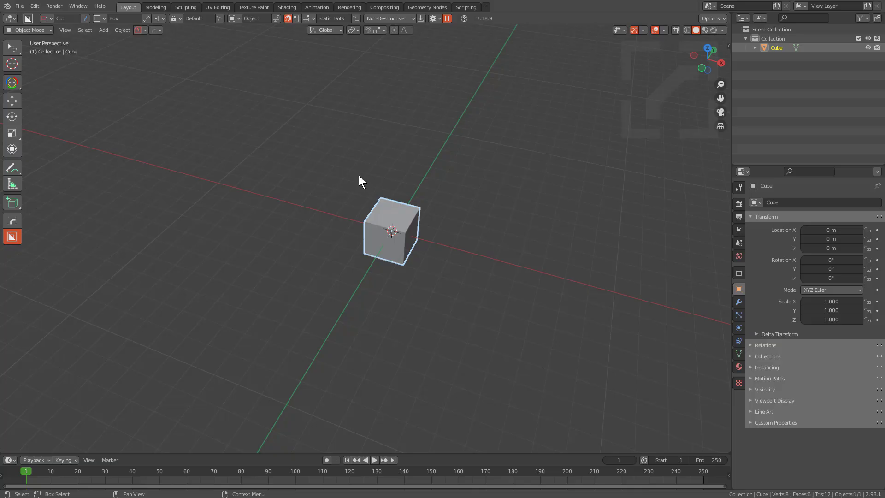
In the new default scene, place the 3D cursor far from the cube on the -X side and move the cube to about X 11.5 m, Y 2.9 m
middle_click_drag(358, 175, 388, 233)
right_click(174, 106, "shift")
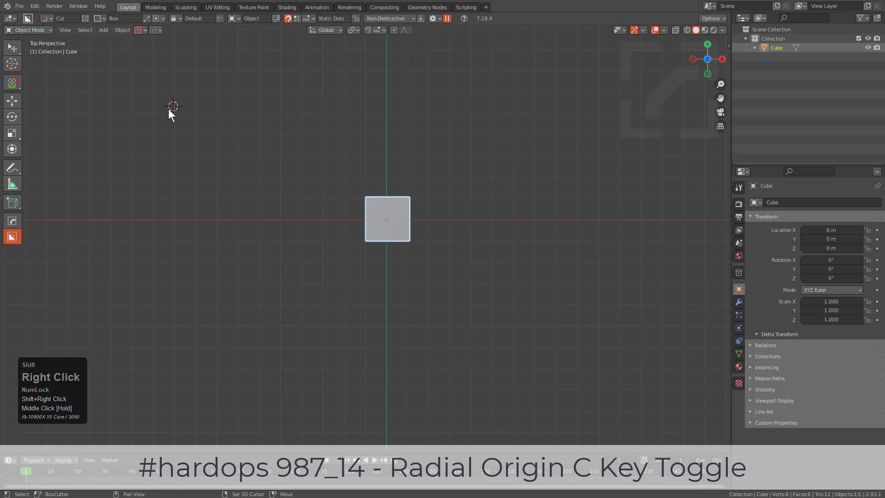
middle_click_drag(367, 292, 395, 275)
key("g")
left_click(643, 247)
key("q")
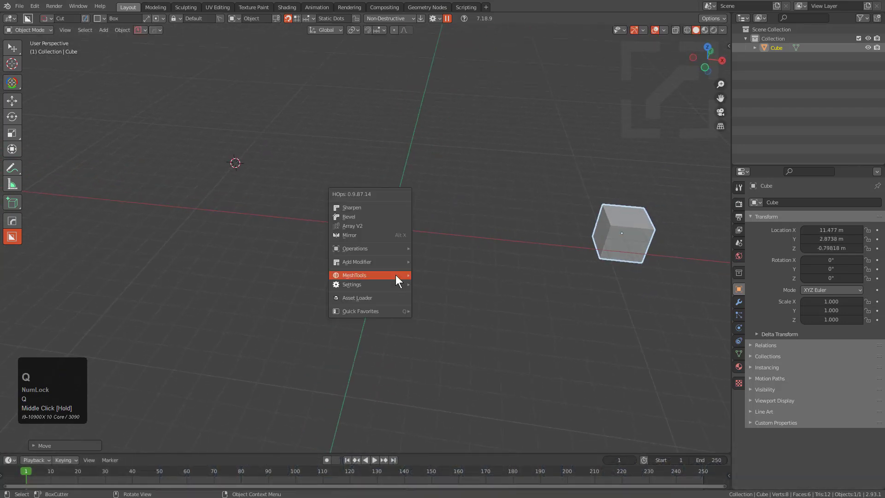
mouse_move(396, 275)
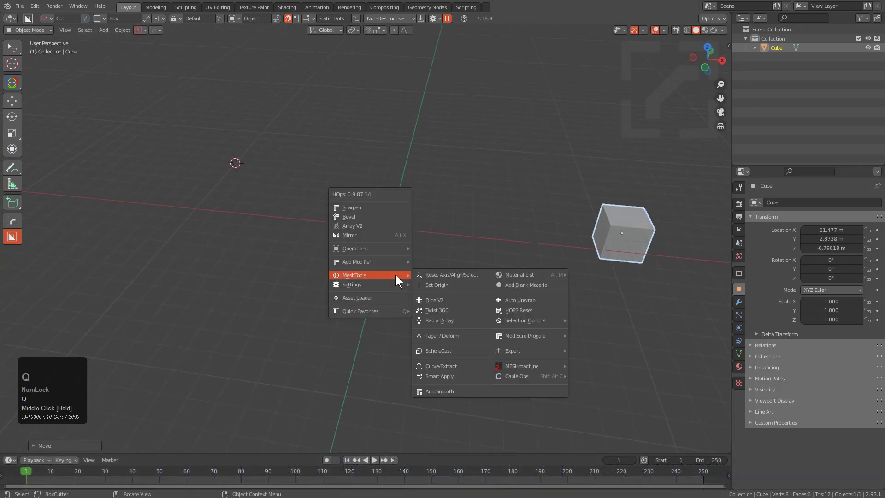
left_click(440, 322)
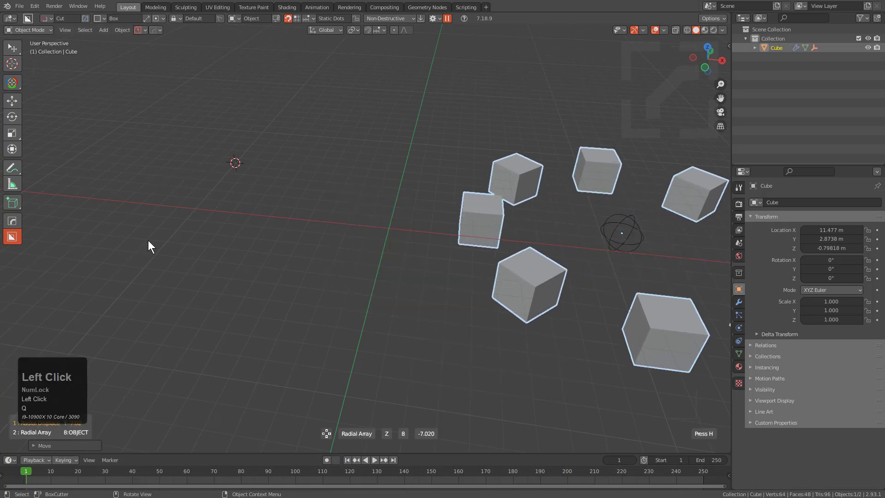
right_click(195, 244)
Apply the cube's location and start a Radial Array of it on the Z axis with 8 segments, showing the tool's help
key("ctrl+a")
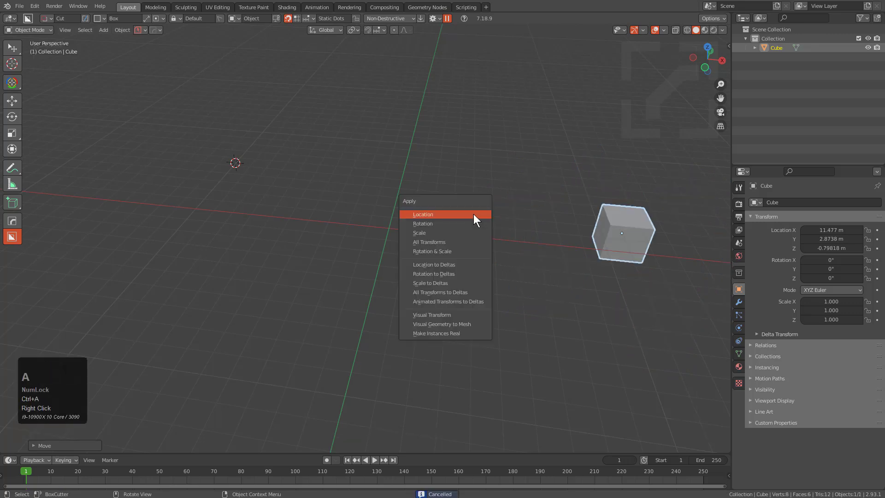
left_click(474, 214)
key("q")
mouse_move(505, 225)
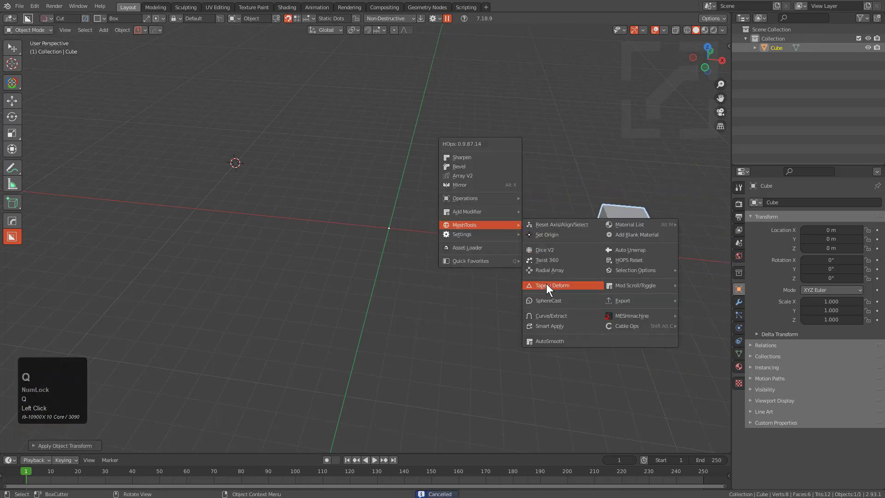
left_click(550, 269)
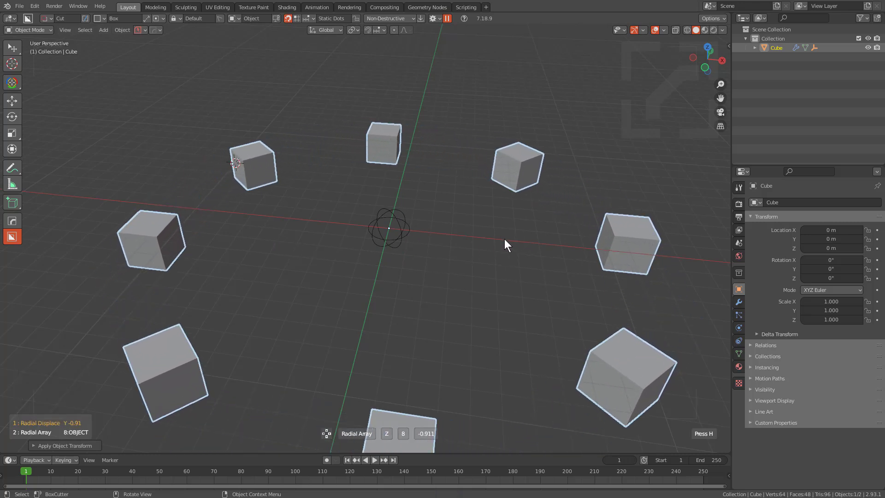
key("h")
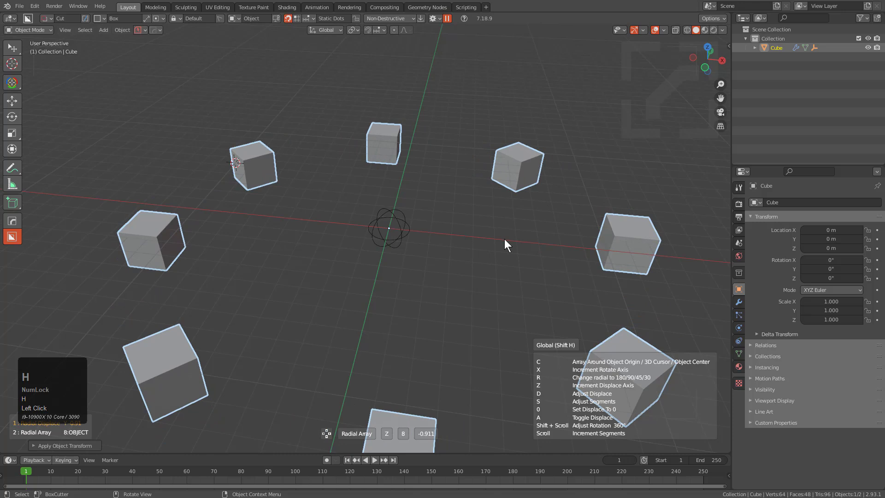
Center the array on Object Center with a displacement of about -7.30, and on 3D Cursor with a displacement of about 1.67
key("c")
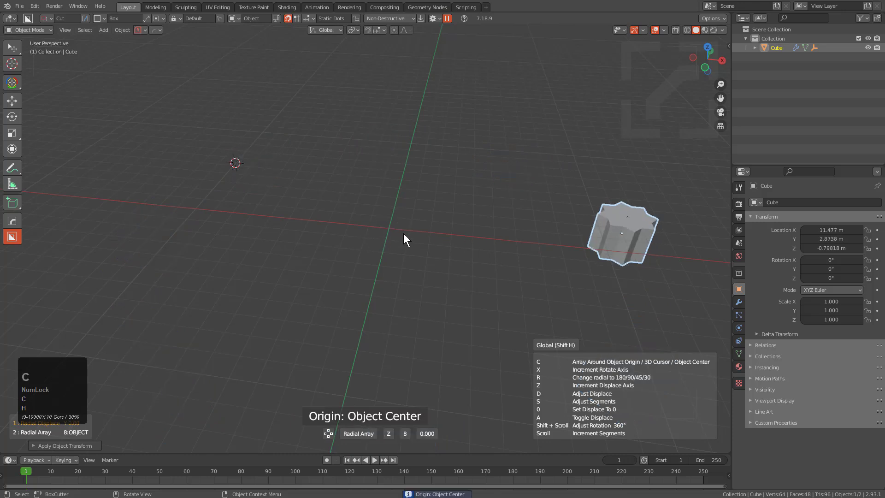
key("d")
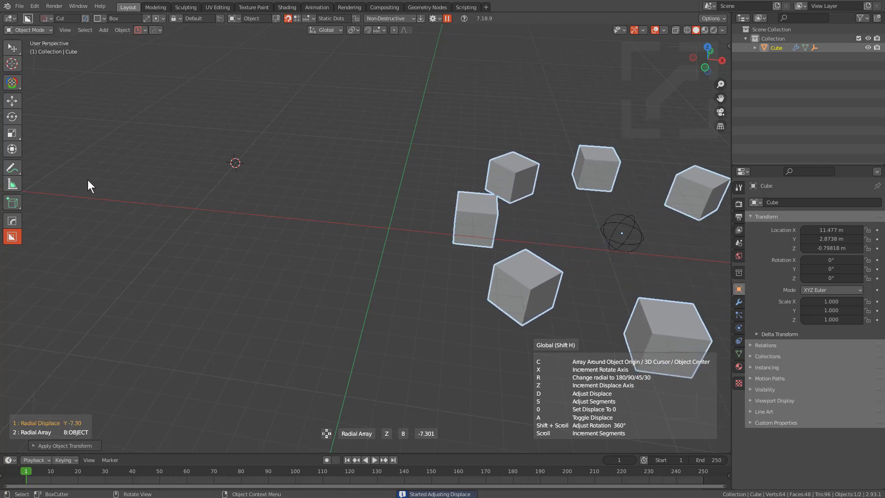
key("c")
key("d")
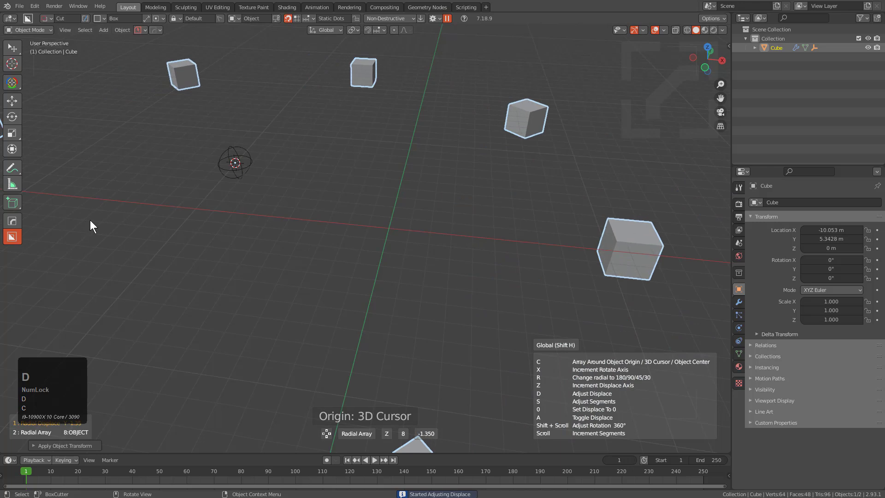
key("d")
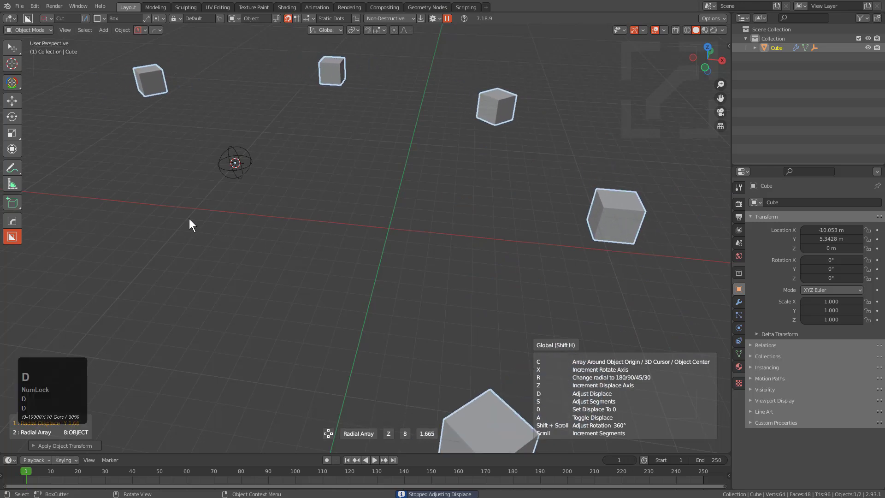
Cycle the array's origin repeatedly through Object Origin, Object Center and 3D Cursor, ending on Object Center
key("c")
key("c")
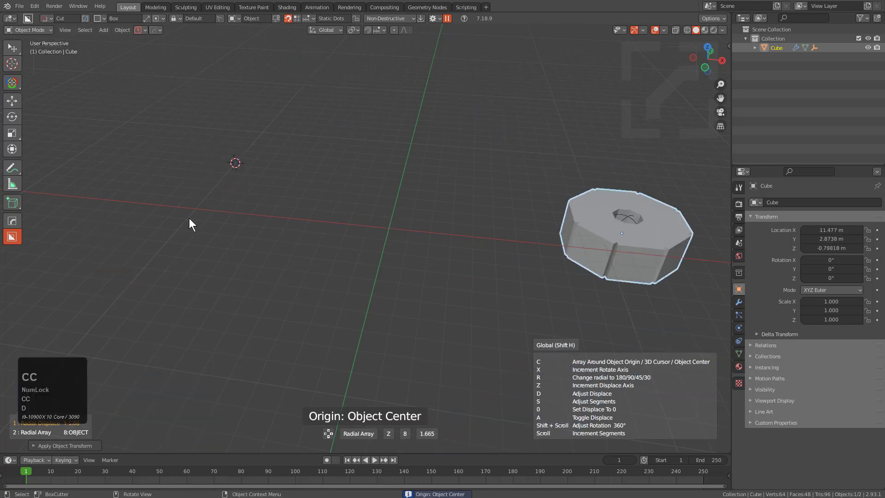
key("c")
key("c")
key("c")
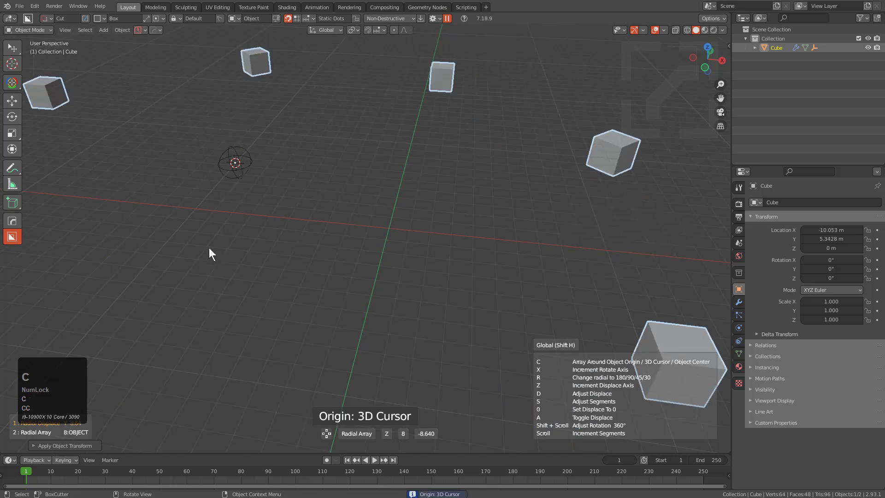
key("c")
key("c")
key("c")
key("c")
key("c")
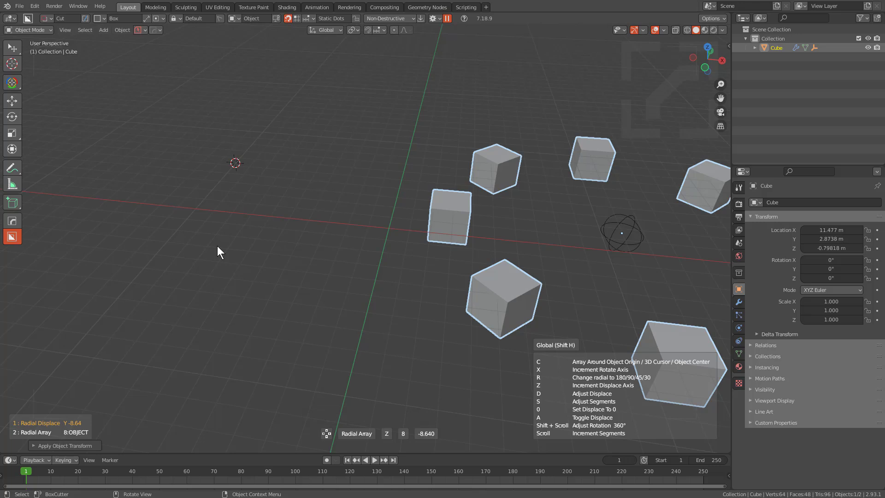
key("c")
key("c")
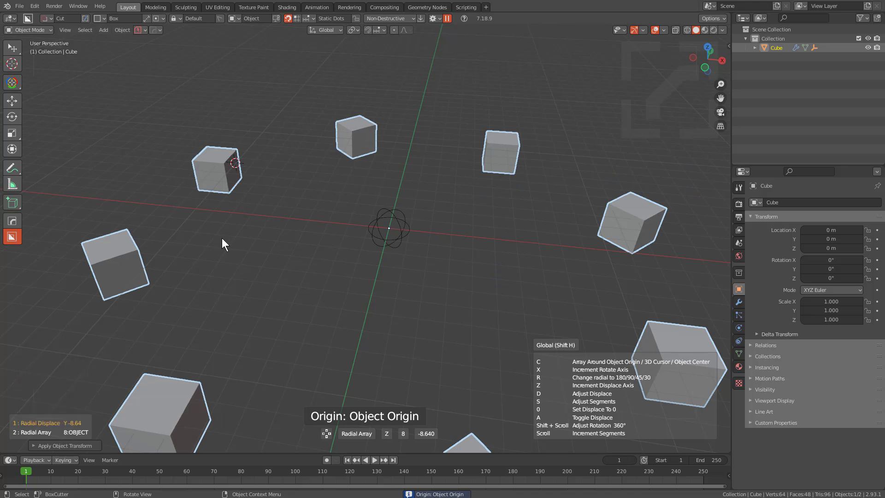
key("c")
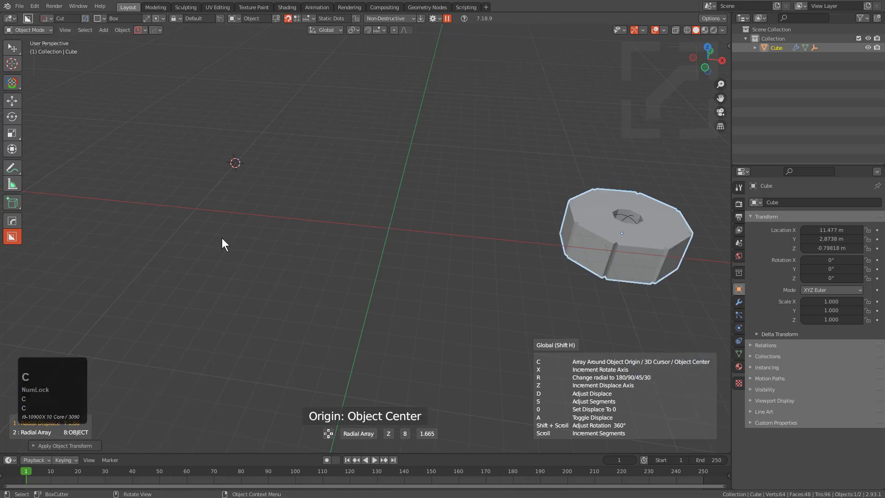
Displace the object-centered array by about 7.47 and cycle its rotate axis repeatedly, ending on X
key("d")
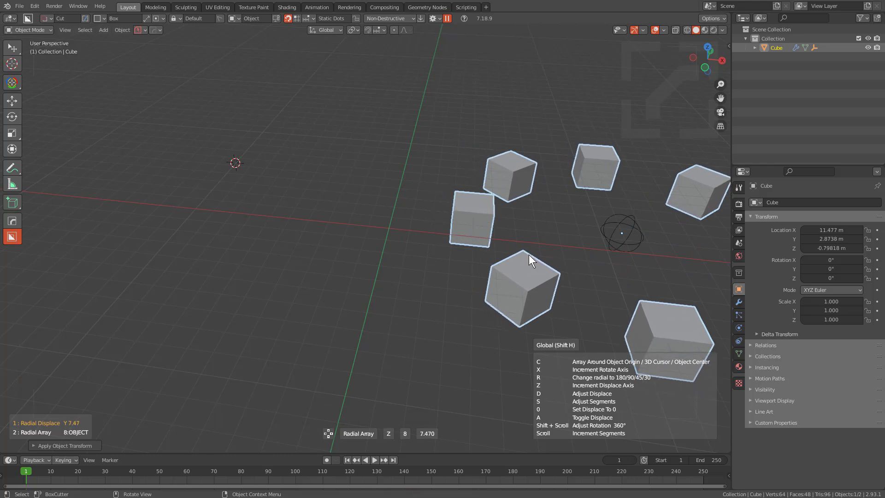
key("x")
key("x")
key("x")
key("x")
key("x")
key("x")
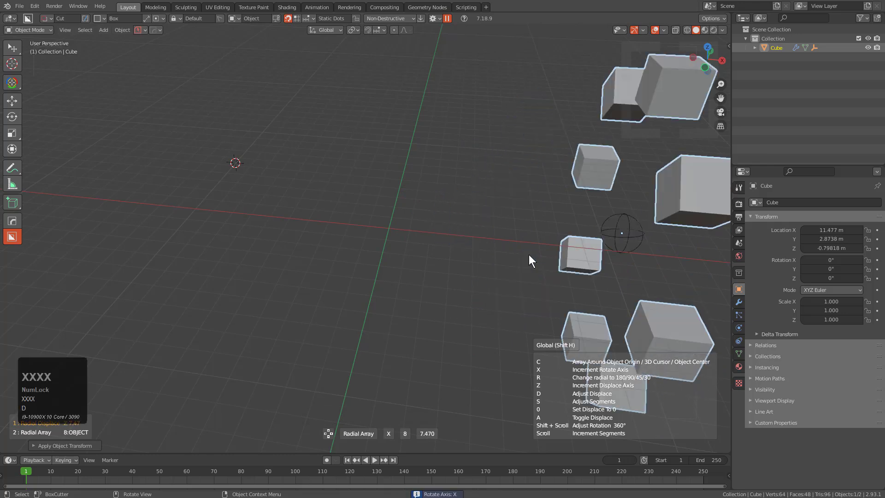
key("x")
key("x")
key("x")
key("x")
key("x")
key("x")
key("x")
Cycle the array's origin between 3D Cursor, Object Origin and Object Center with X as the rotate axis
key("c")
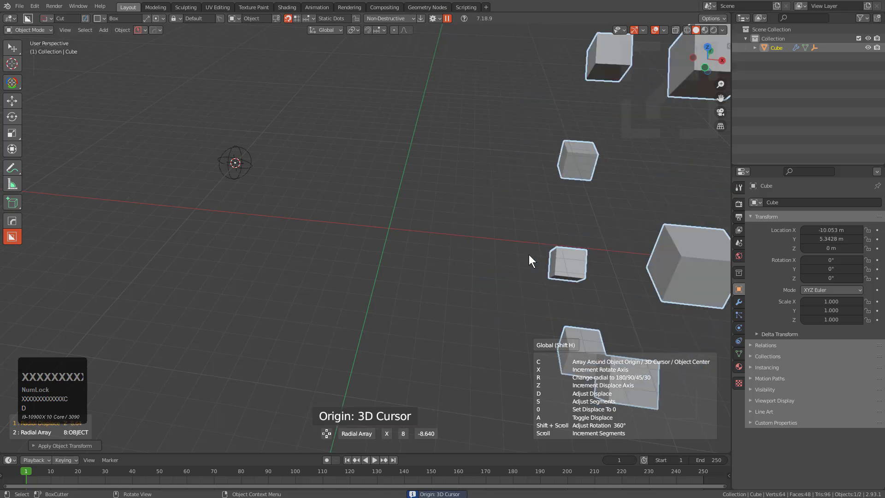
key("c")
key("c")
key("c")
key("c")
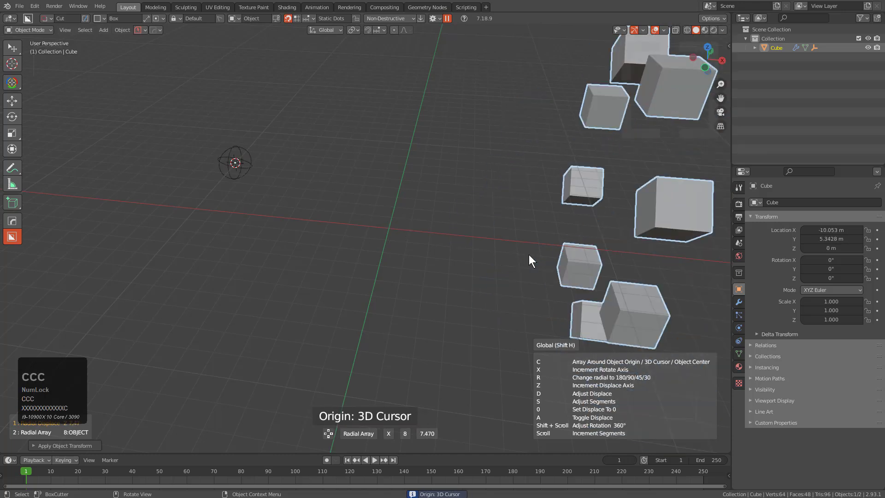
key("c")
key("c")
key("c")
Switch the array's rotate axis to Y and cycle repeatedly through its three origin options
key("x")
key("c")
key("c")
key("c")
key("c")
key("c")
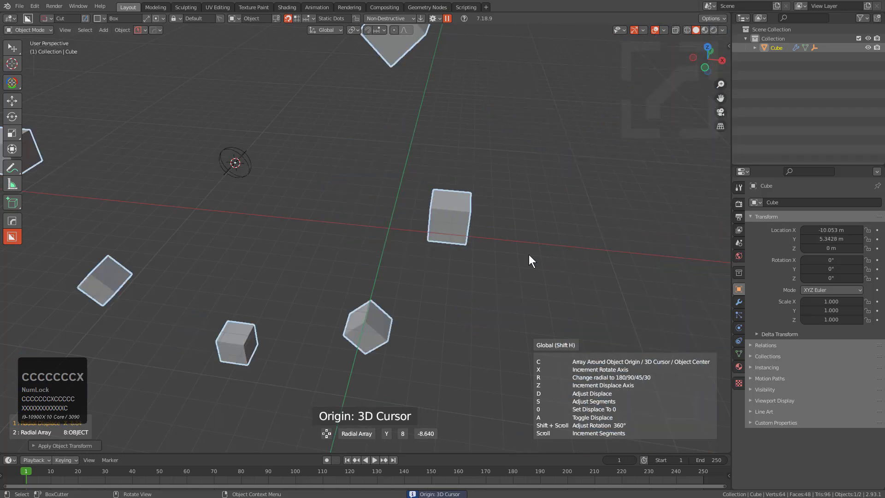
key("c")
key("c")
key("c")
key("c")
key("c")
key("c")
key("c")
key("c")
key("c")
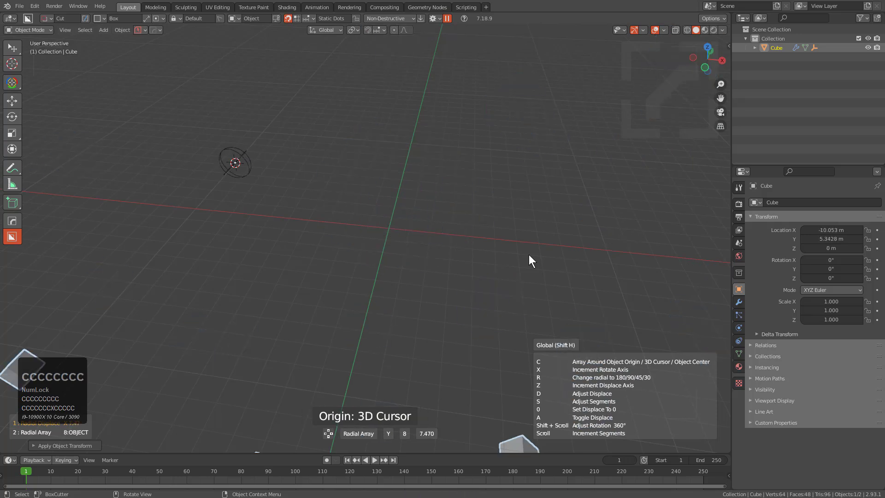
key("c")
key("c")
key("c")
key("c")
key("c")
key("c")
Cycle the array's rotate axis back to Z, set its origin to Object Origin and cancel the Radial Array
key("x")
key("x")
key("x")
key("x")
key("x")
key("x")
key("x")
key("x")
key("x")
key("x")
key("c")
key("c")
key("c")
key("c")
key("c")
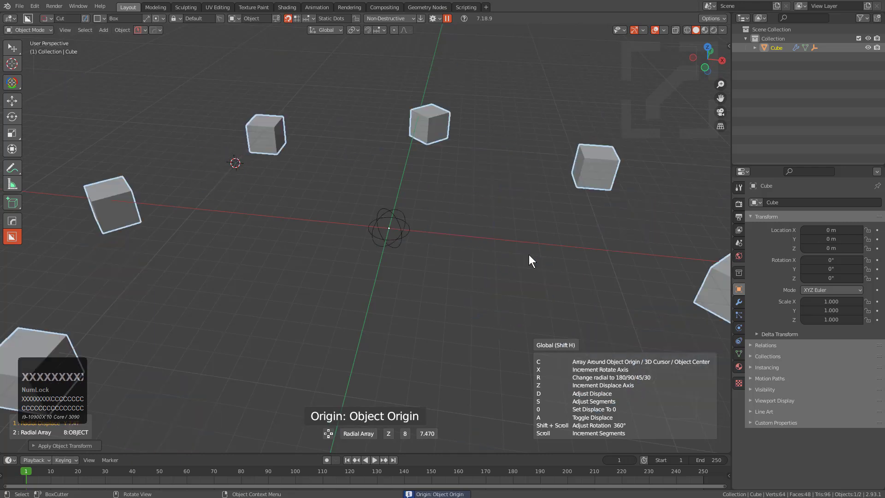
right_click(530, 256)
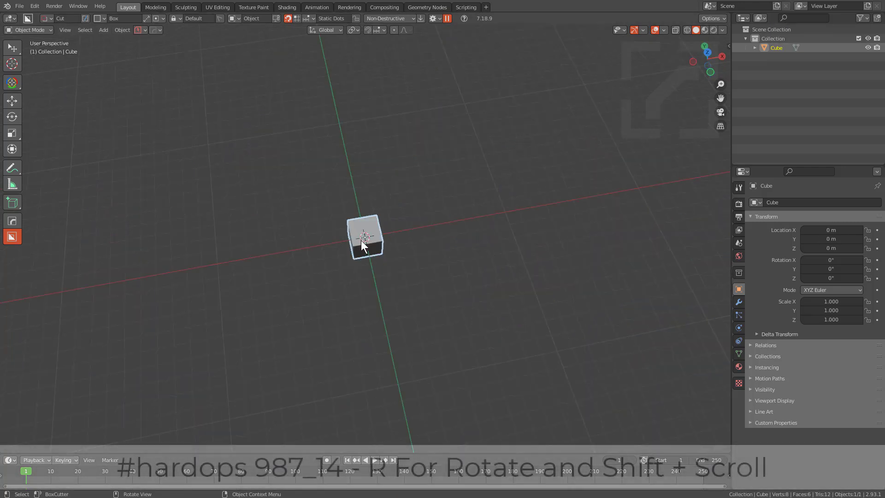
Radial array the cube at the world origin on the Z axis with 12 segments, displacing the copies into a wide ring
middle_click_drag(361, 240, 347, 225)
key("q")
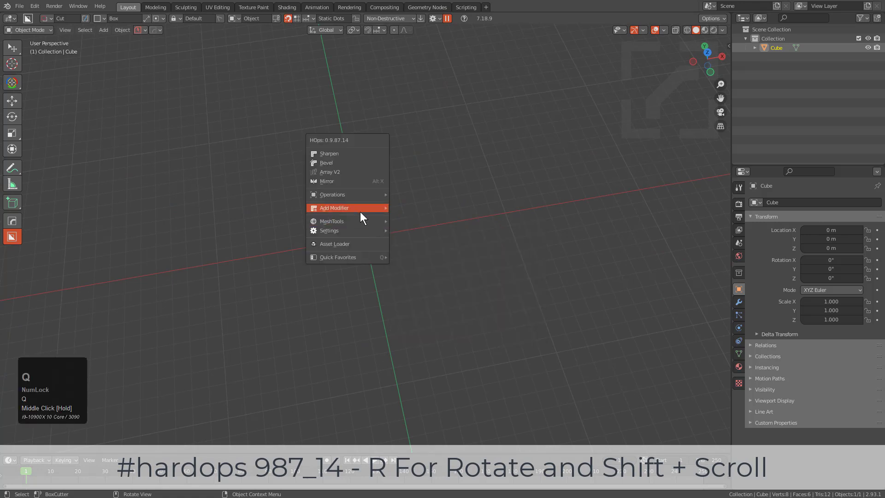
mouse_move(360, 220)
left_click(421, 266)
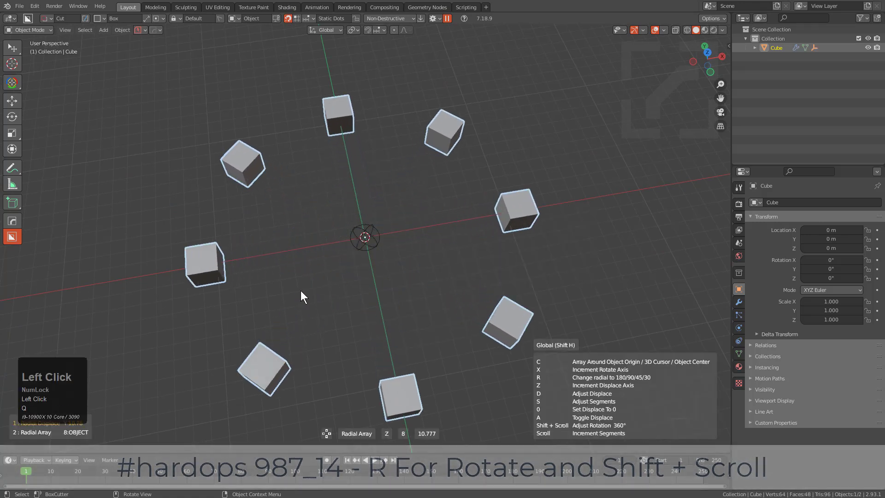
scroll(432, 295, "up", 4)
Limit the cube's radial array to a 90° rotation and reduce it to 7 segments
key("r")
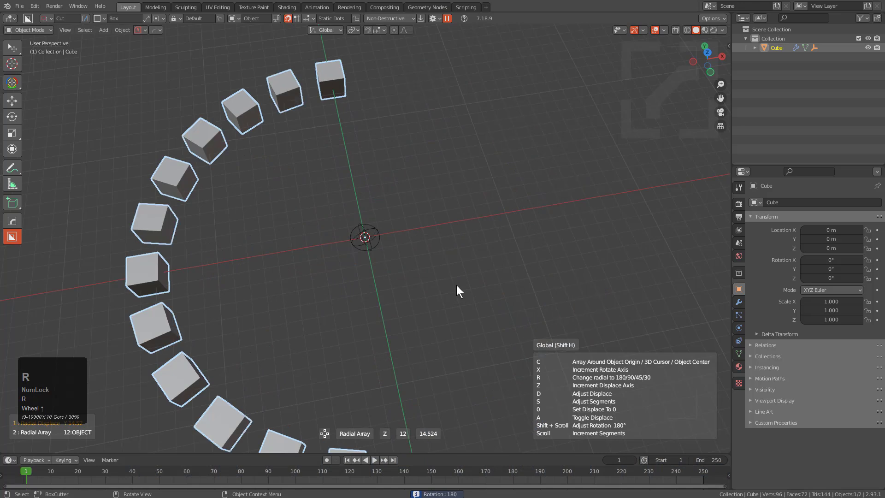
key("r")
scroll(341, 253, "down", 5)
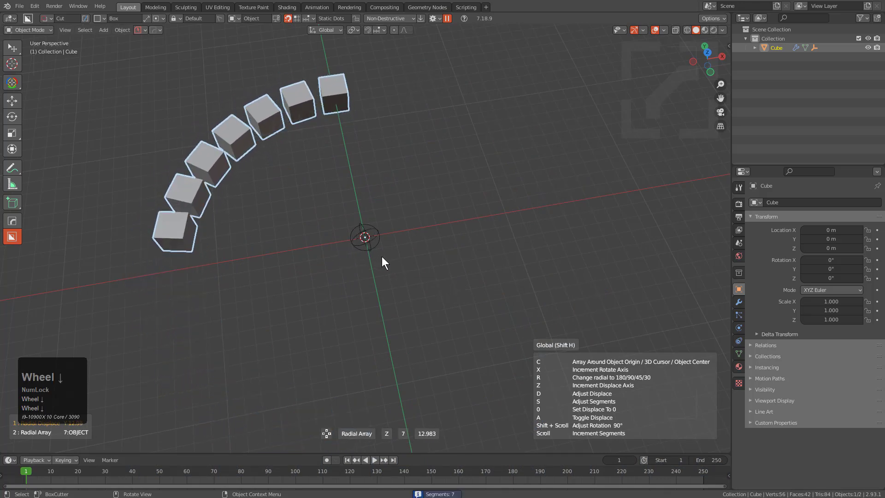
Cycle the array's rotation presets through 45° and around to 180°, and set 6 segments
key("r")
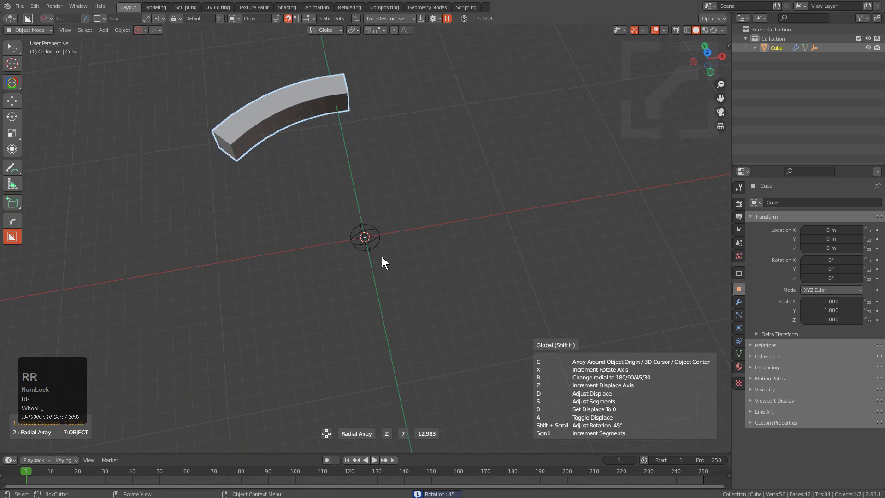
key("r")
key("r")
key("r")
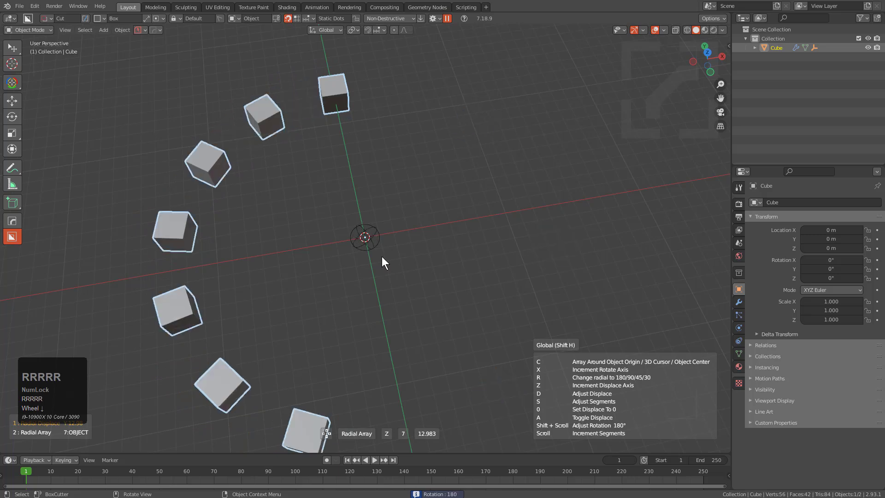
scroll(434, 282, "down", 3)
scroll(385, 262, "up", 2)
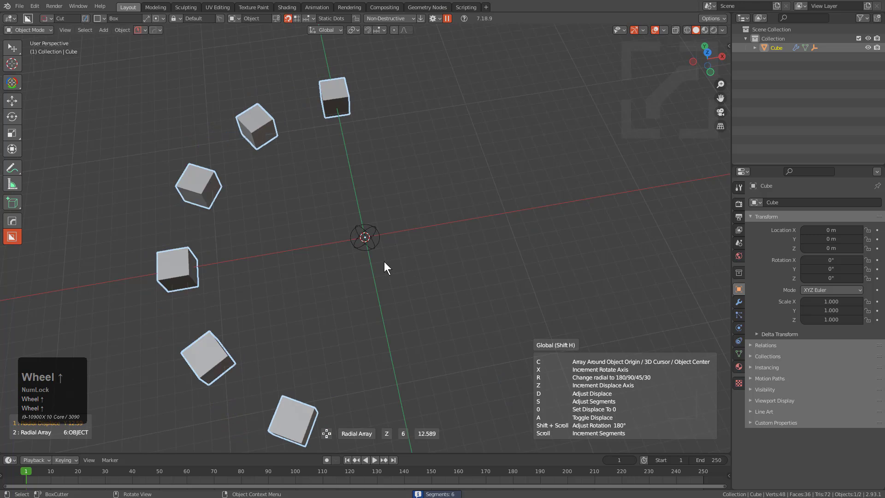
Fine-tune the array's rotation in small increments to 105° with 7 segments and apply the Radial Array
scroll(384, 262, "up", 5, "shift")
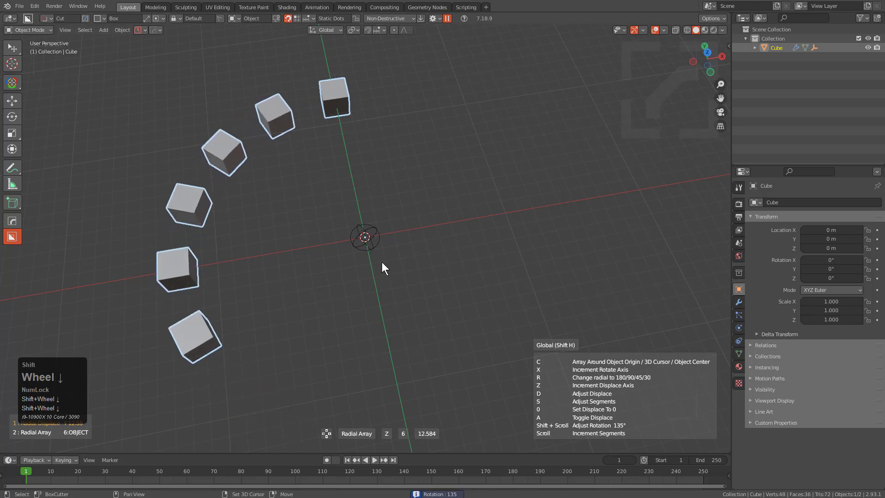
scroll(381, 261, "down", 5, "shift")
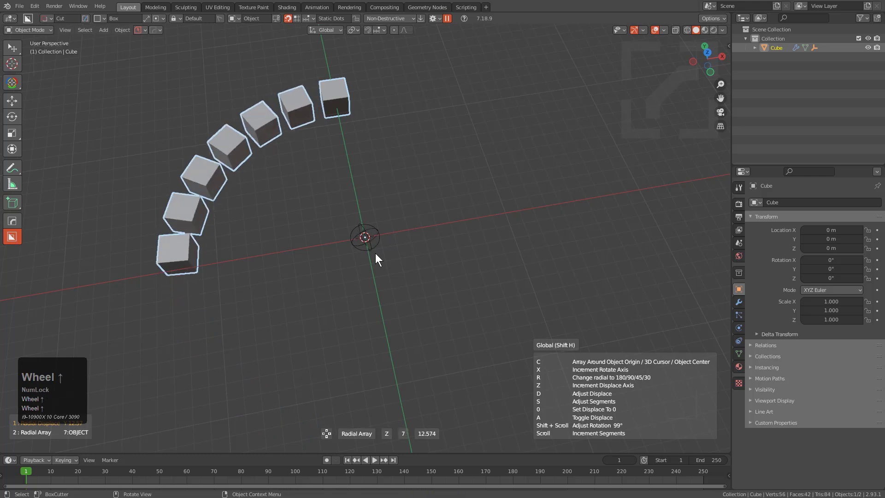
scroll(375, 253, "up", 8)
scroll(375, 253, "down", 11)
scroll(375, 253, "up", 4)
scroll(376, 253, "down", 2)
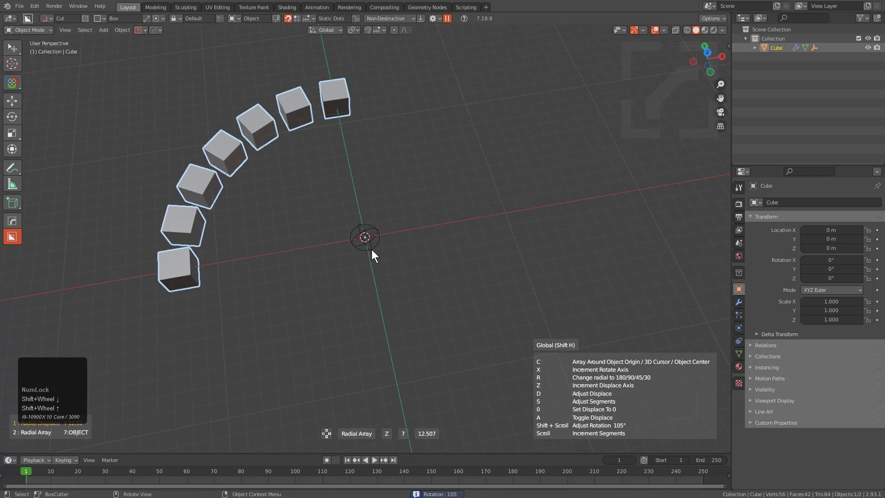
left_click(397, 260)
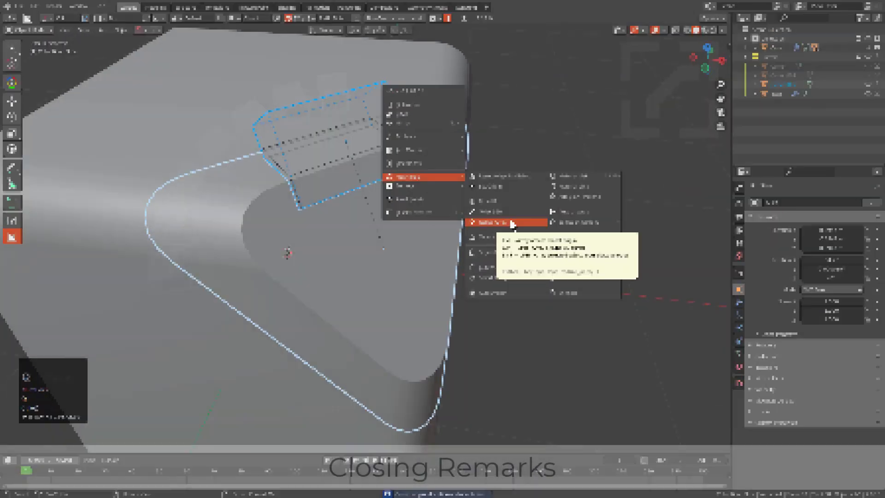